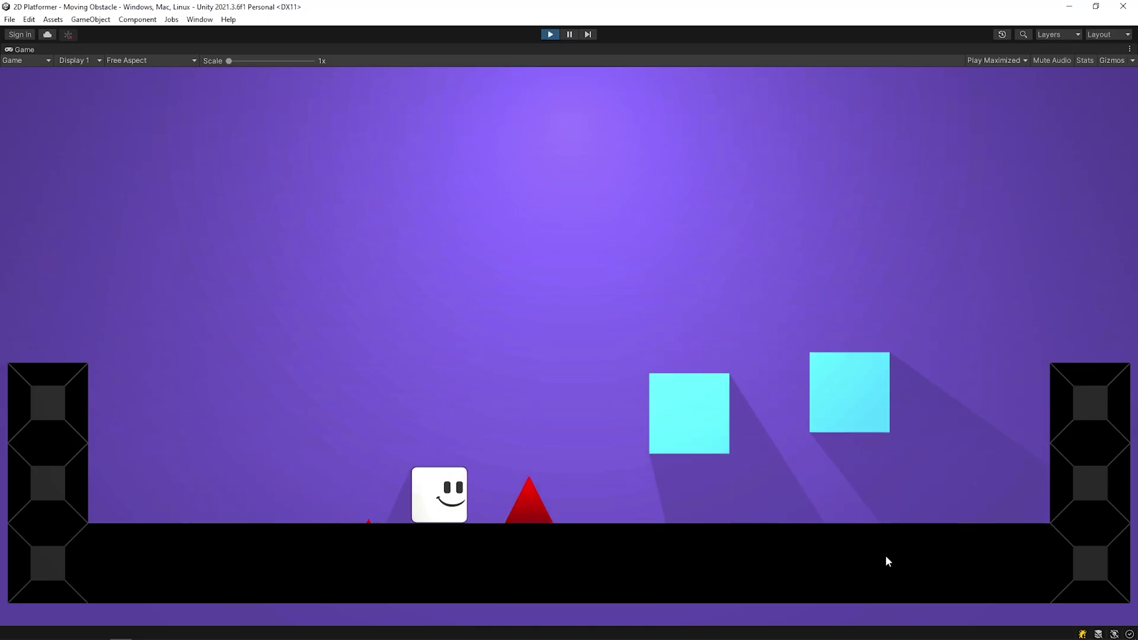
key("Right")
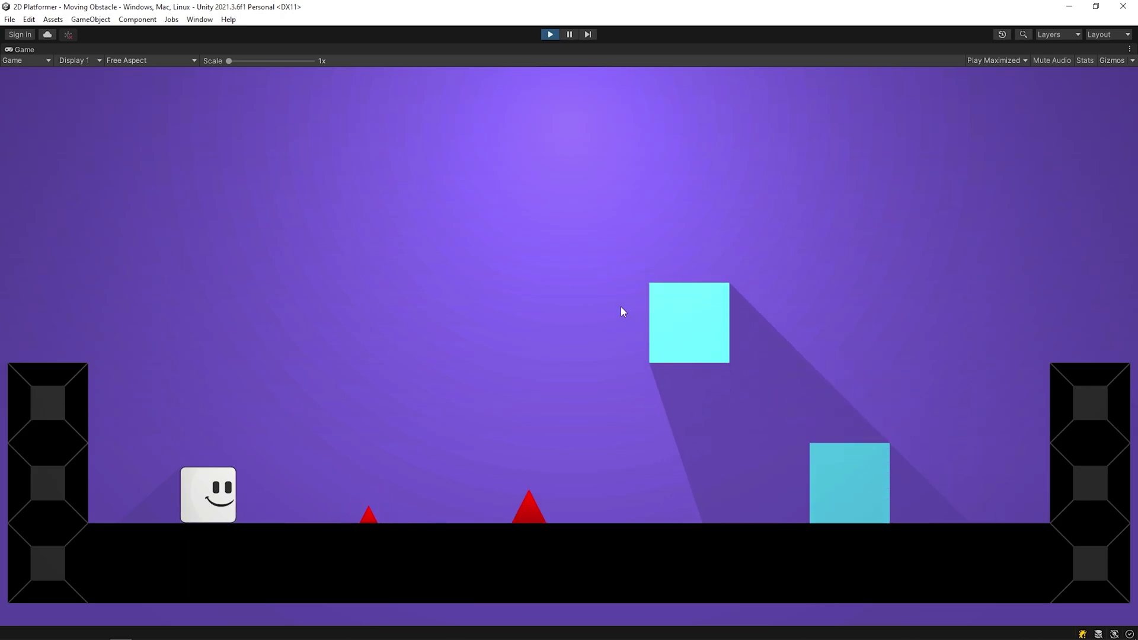
Stop the game and drag the Square and Spike sprites from Assets/Sprites into the Scene
key("ctrl+p")
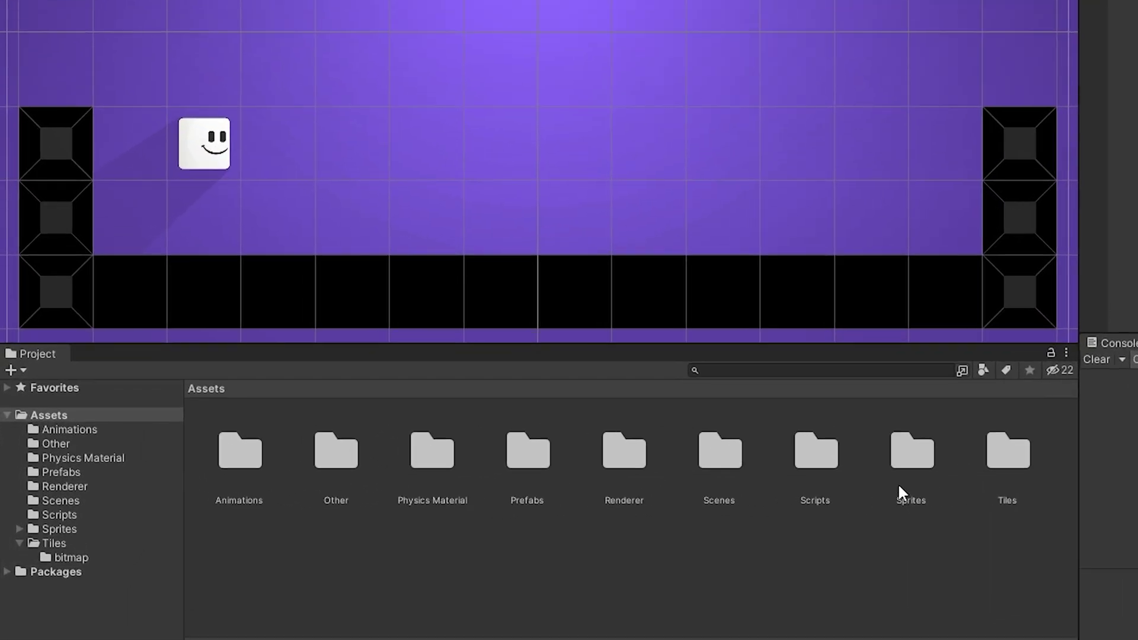
double_click(604, 489)
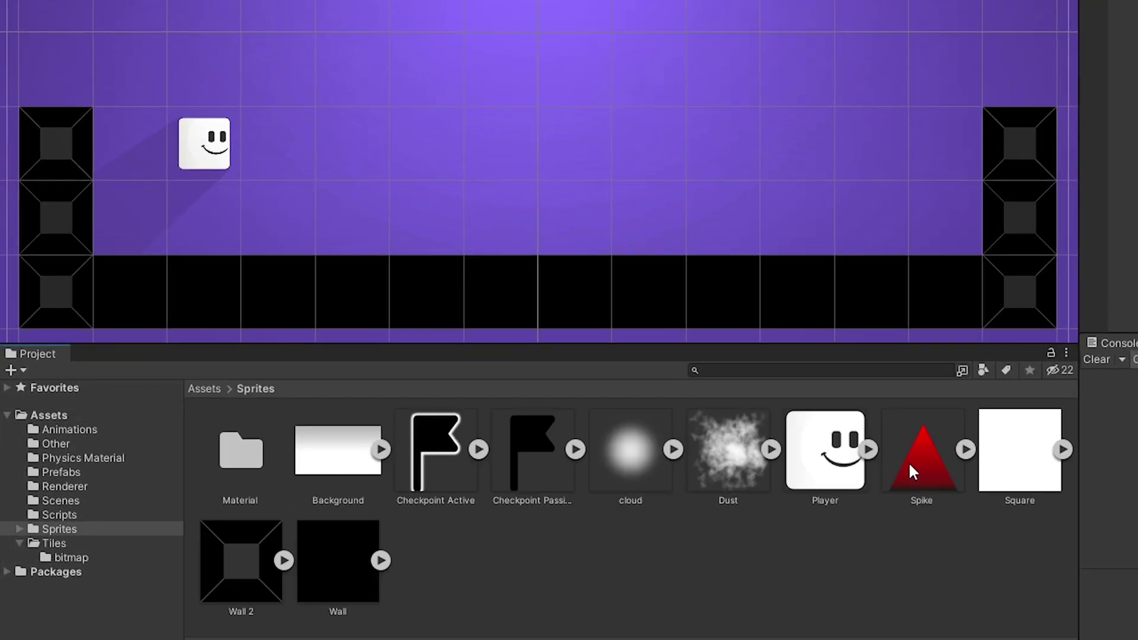
left_click_drag(1019, 463, 489, 220)
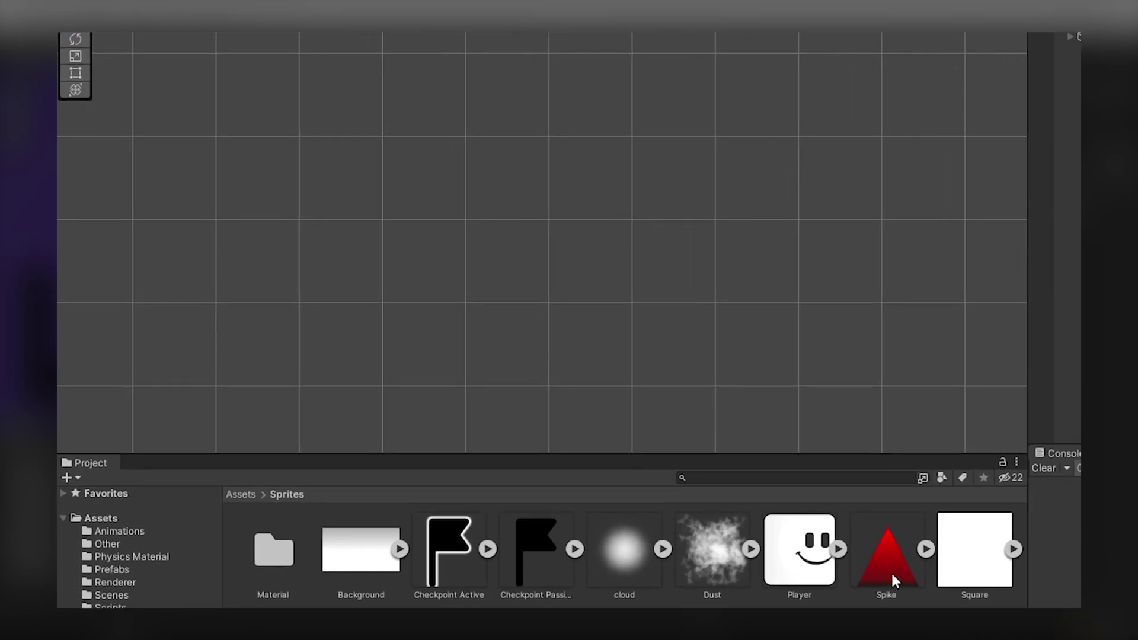
left_click_drag(890, 570, 518, 248)
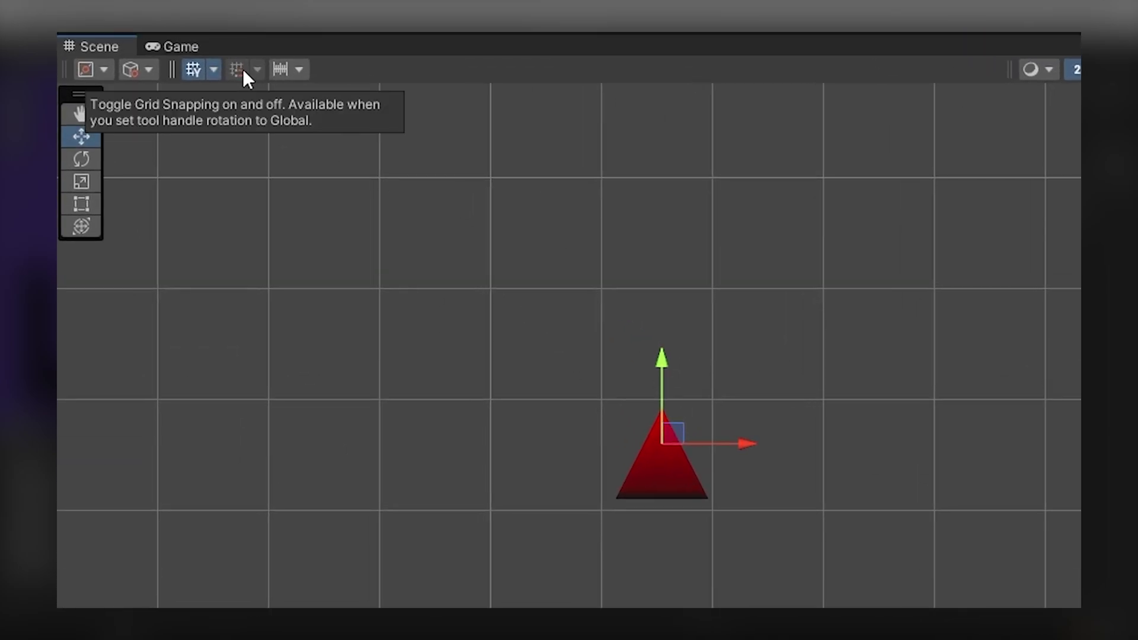
Set the tool handle rotation to Global and turn on Grid Snapping
left_click(152, 70)
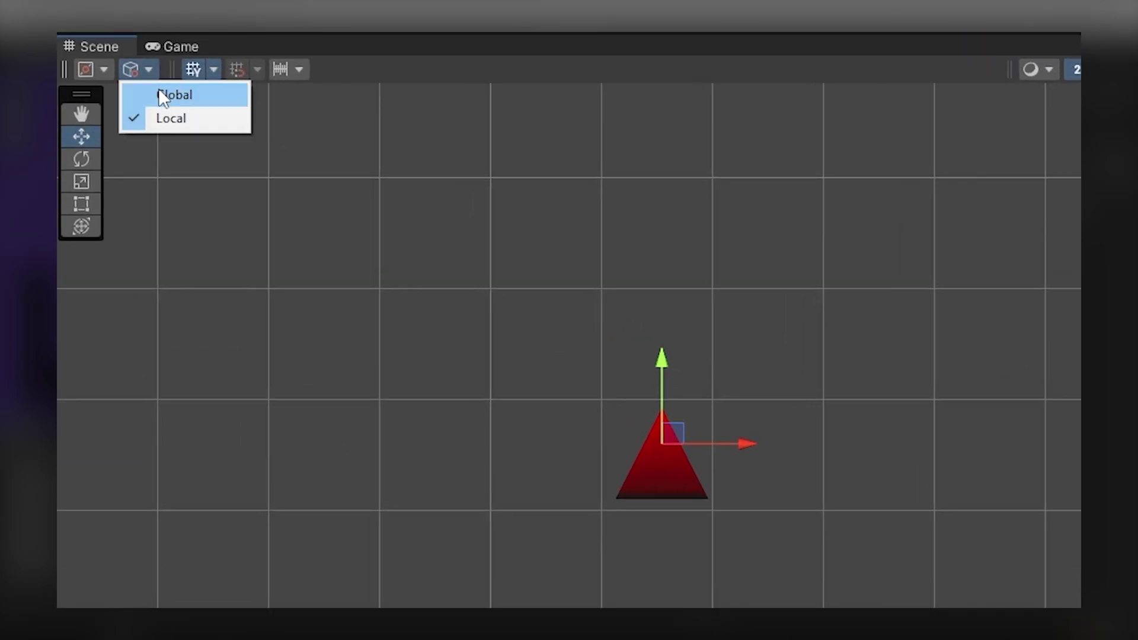
left_click(160, 95)
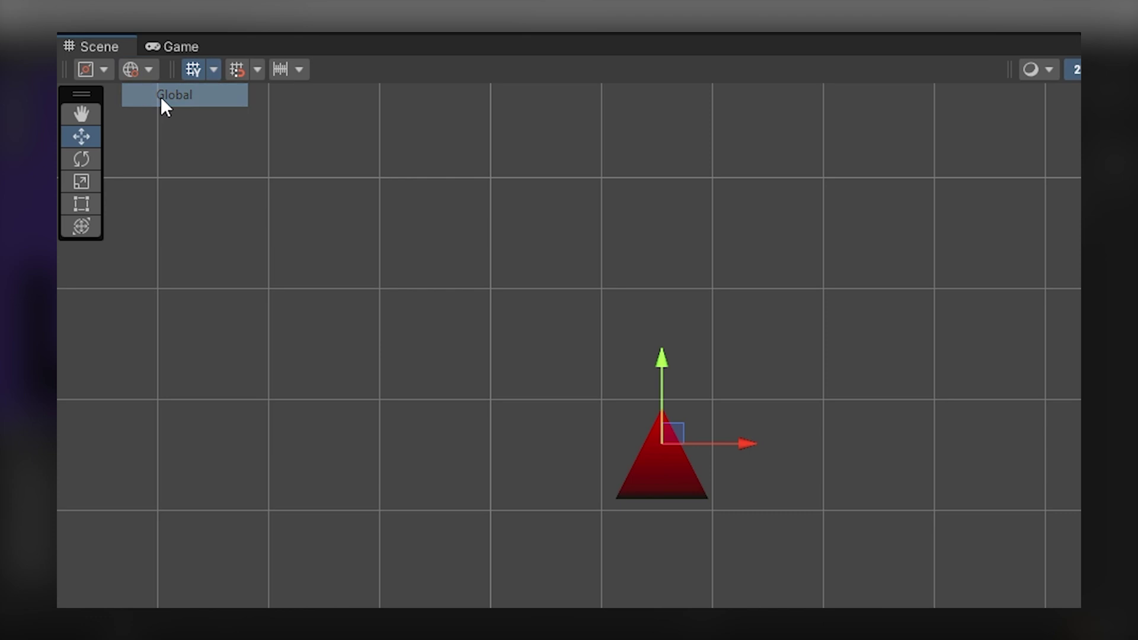
left_click(240, 71)
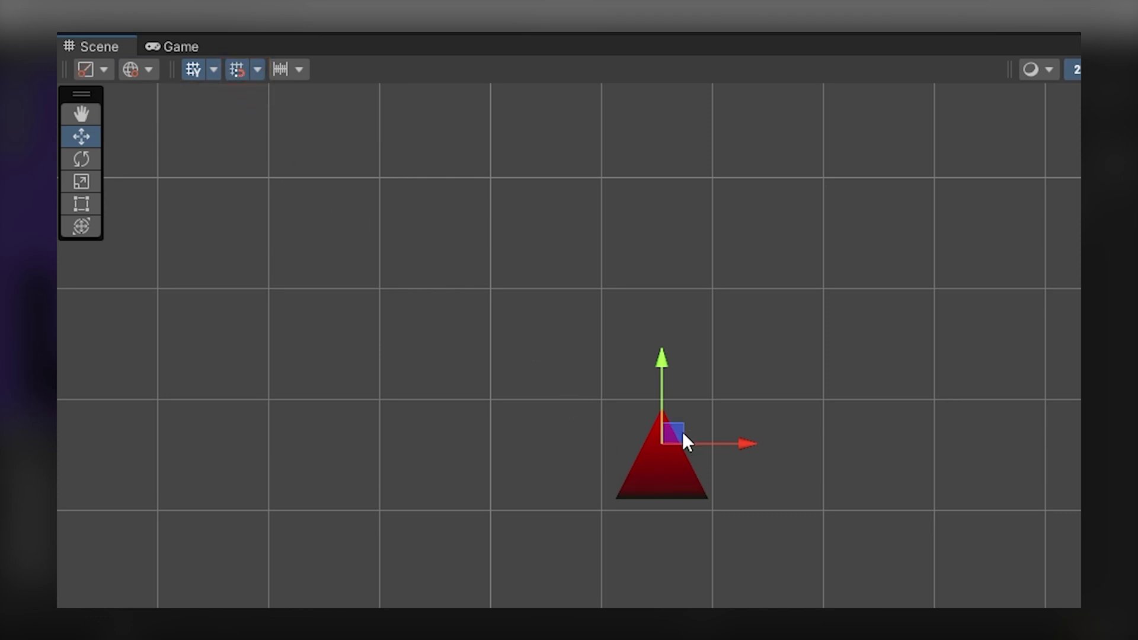
Drag the spike around so it snaps between grid intersections, ending at X -28, Y -2
left_click_drag(679, 435, 762, 511)
left_click_drag(710, 428, 718, 351)
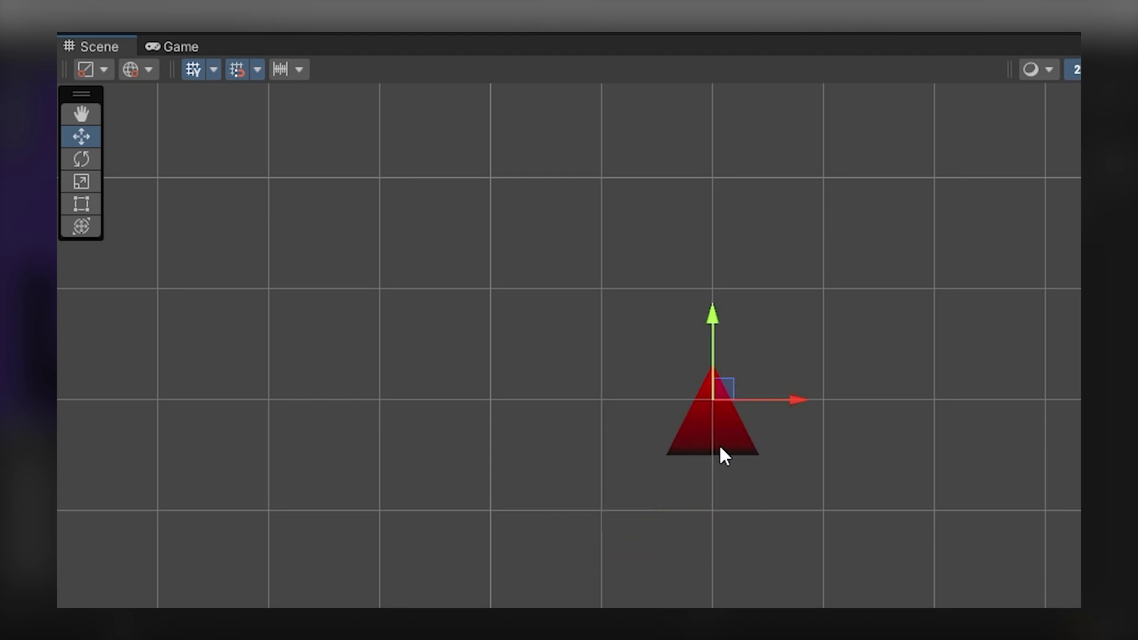
left_click_drag(800, 403, 696, 399)
left_click_drag(601, 330, 607, 369)
left_click(607, 368)
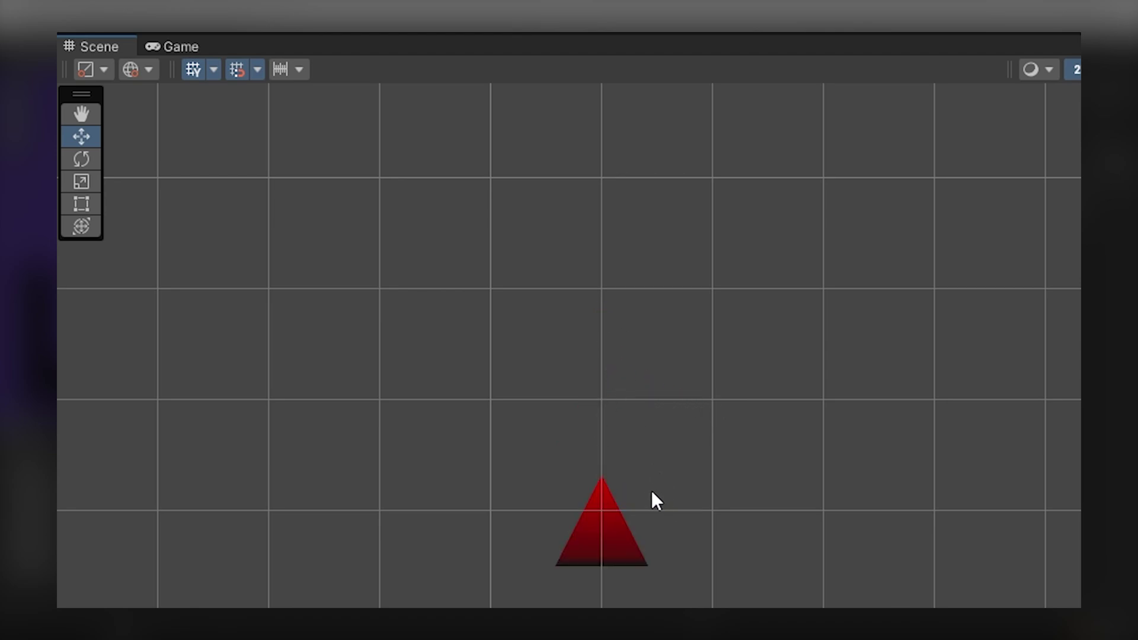
left_click(619, 545)
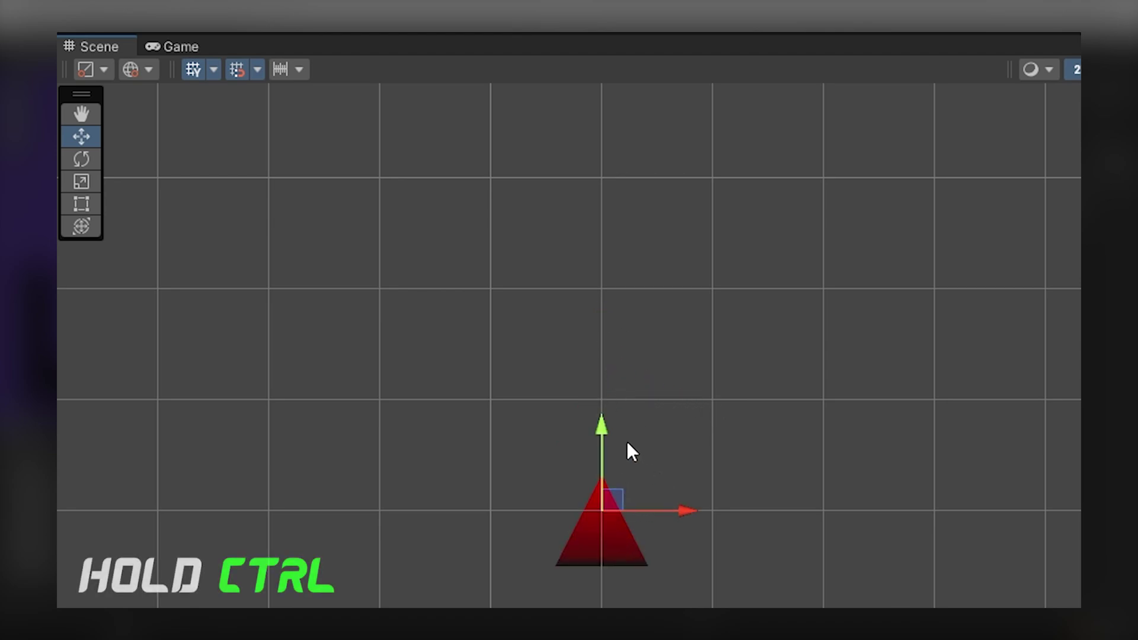
left_click_drag(613, 435, 600, 371, "ctrl")
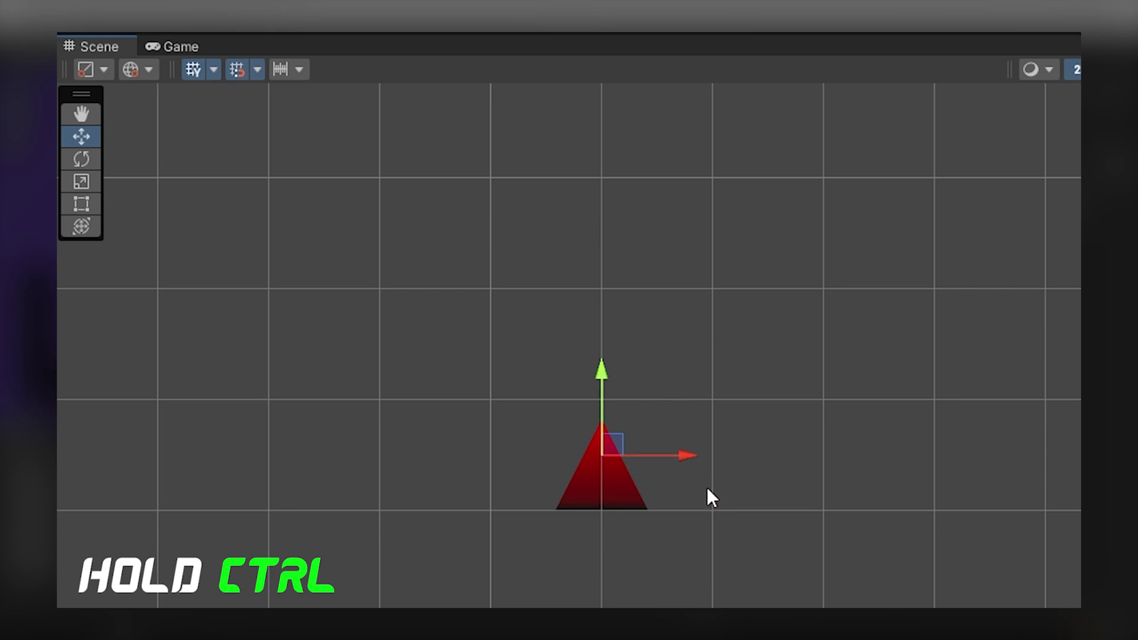
left_click_drag(693, 455, 628, 457, "ctrl")
left_click_drag(560, 441, 641, 407, "ctrl")
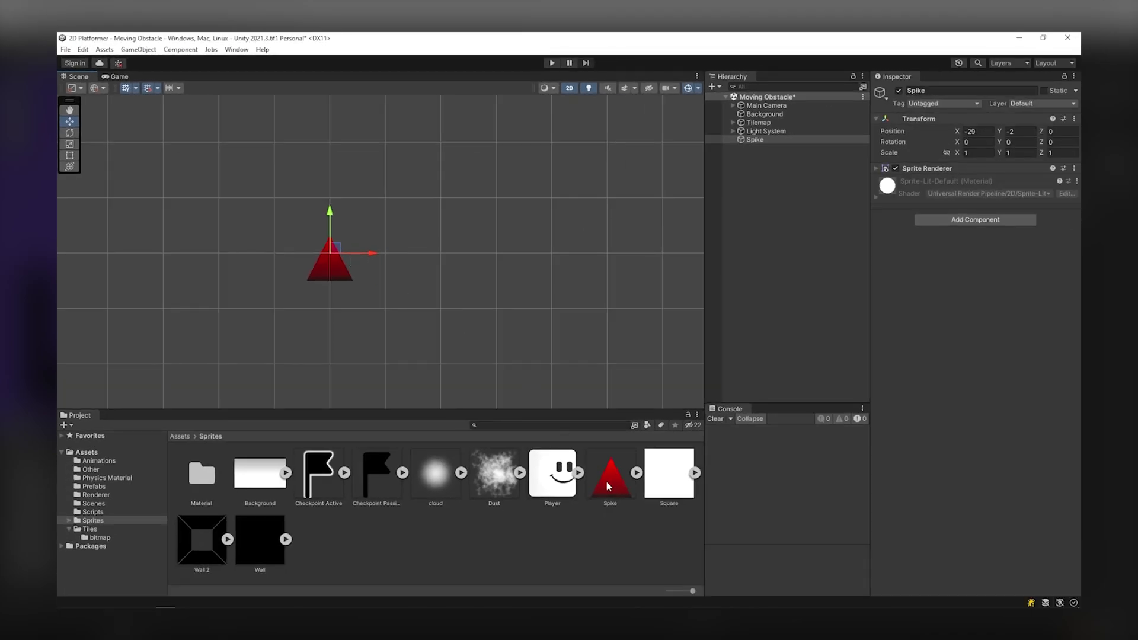
Give the Spike sprite a custom pivot of X 0, Y 0 in the Sprite Editor and apply it
left_click(607, 481)
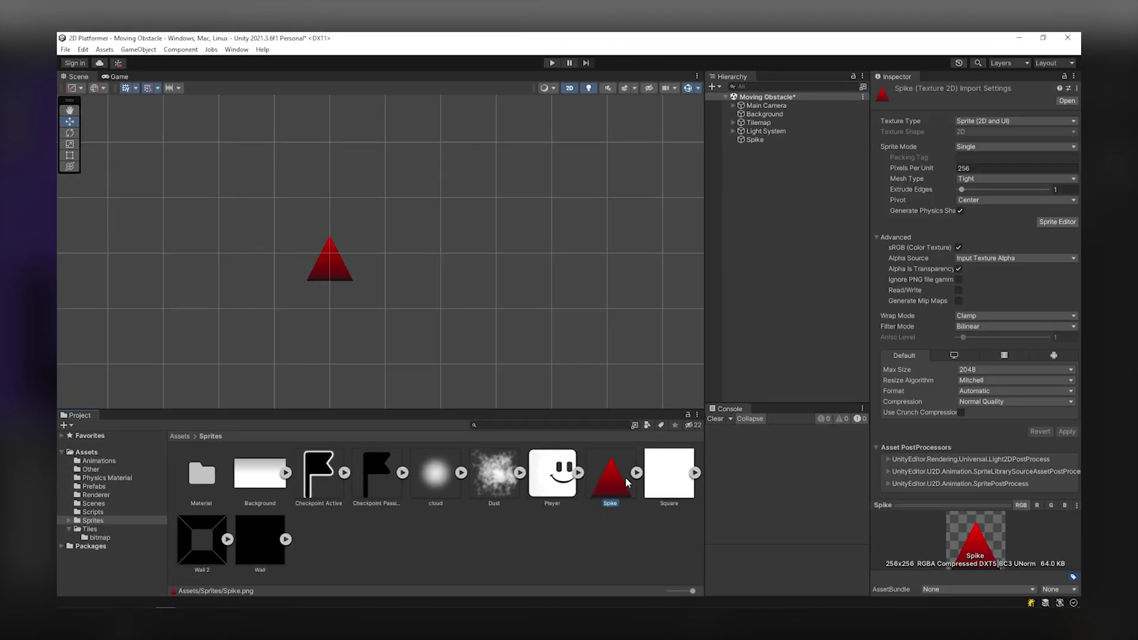
left_click(1064, 222)
left_click_drag(571, 329, 346, 553)
left_click(830, 560)
type("0")
key("Tab")
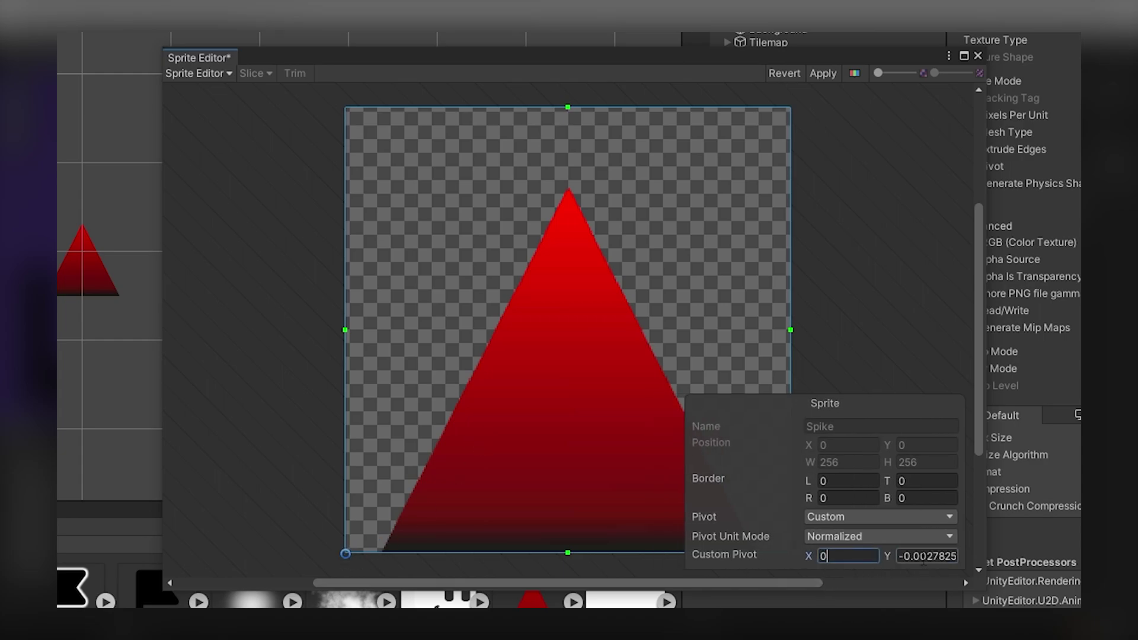
type("0")
left_click(822, 73)
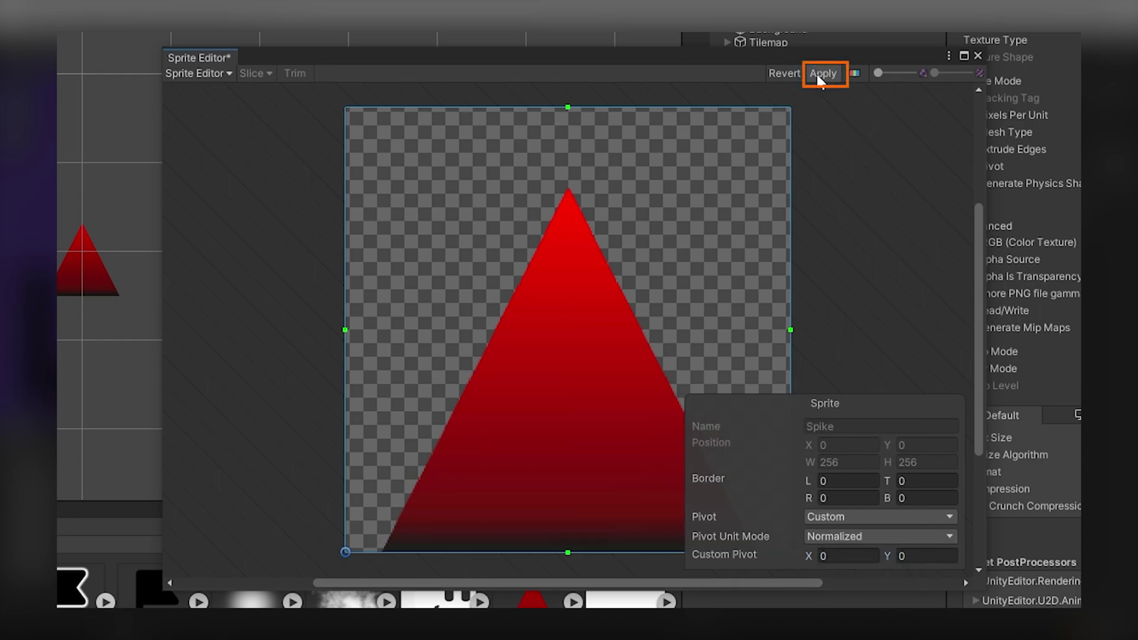
left_click(977, 56)
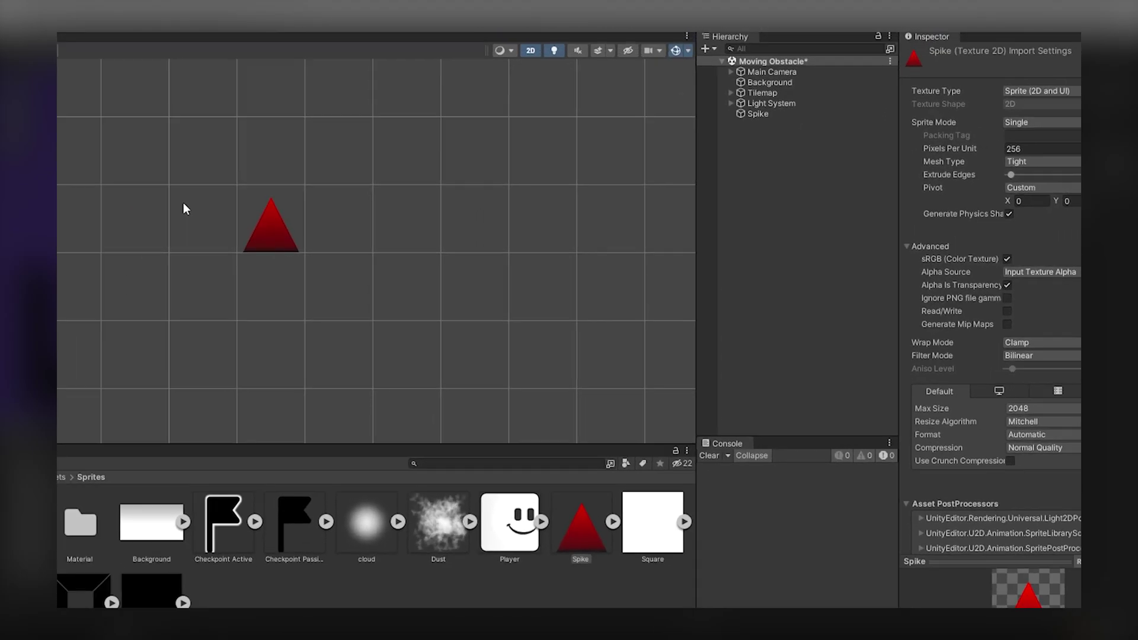
With the handle position set to Center, drag the spike along the grid
left_click(127, 228)
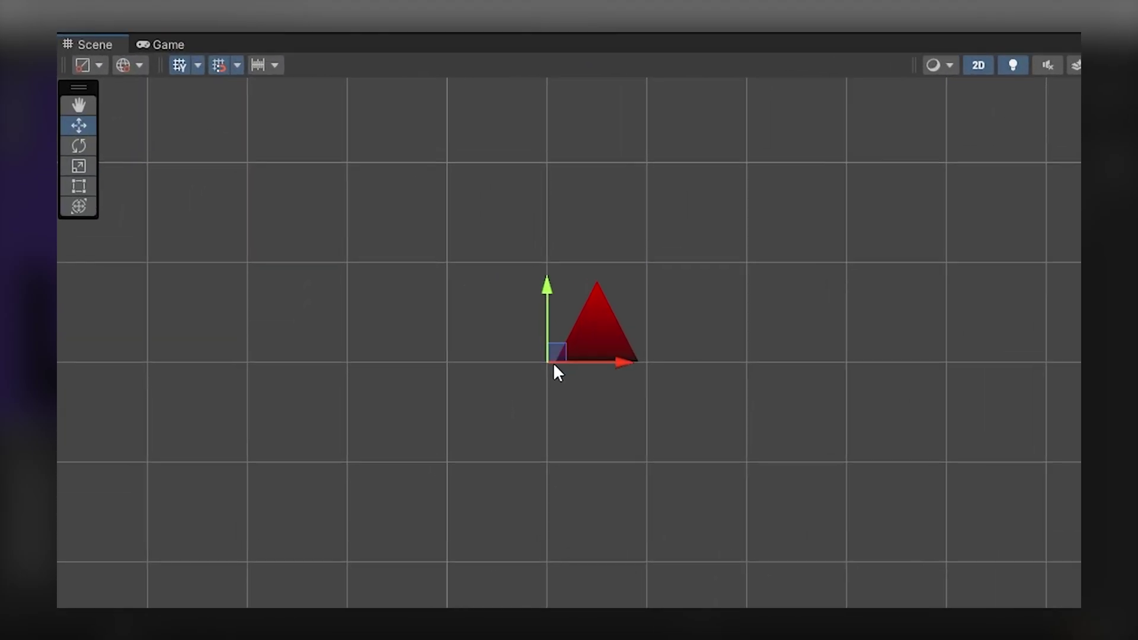
left_click(98, 65)
left_click(116, 87)
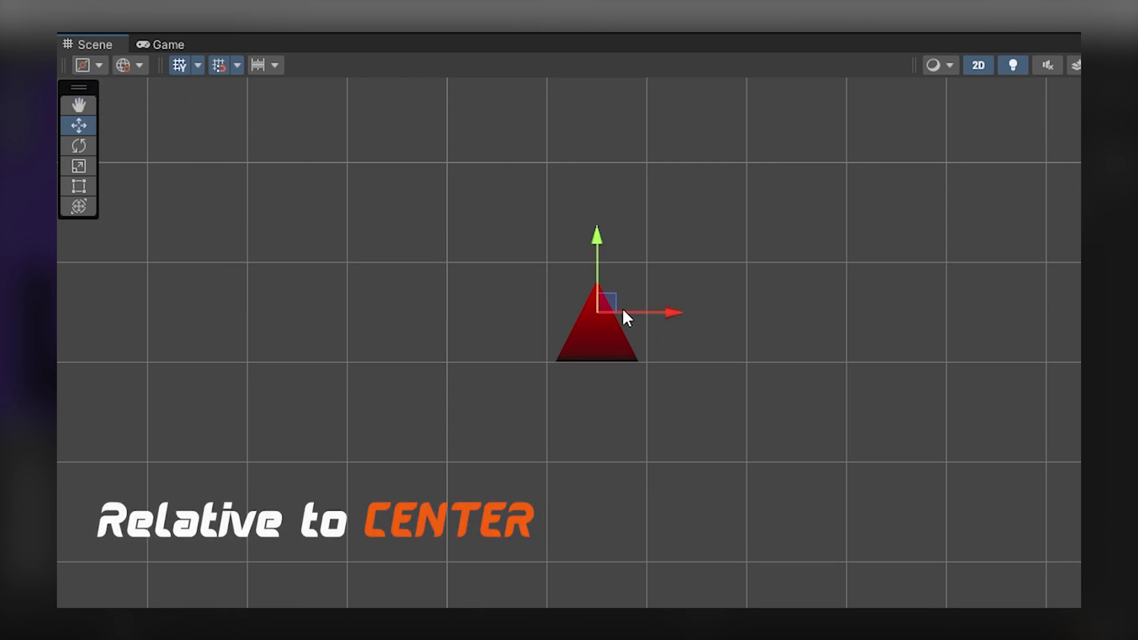
left_click_drag(626, 319, 739, 314)
left_click_drag(647, 237, 664, 201)
left_click_drag(728, 262, 631, 263)
left_click_drag(556, 259, 570, 377)
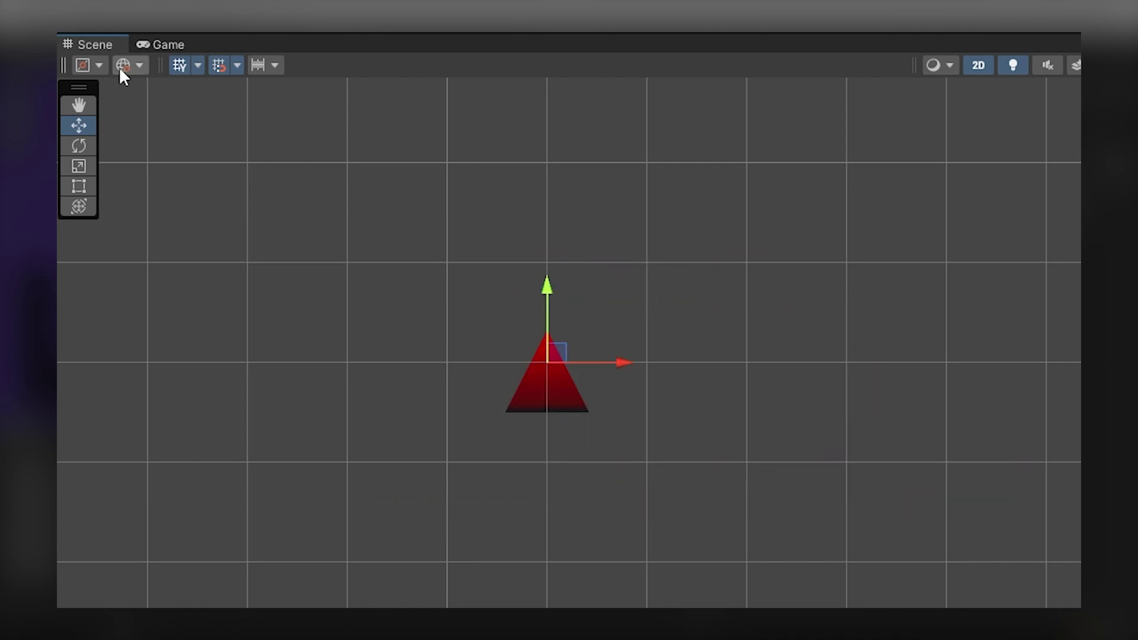
Switch the handle position to Pivot and snap the spike to the grid by its corner
left_click(99, 65)
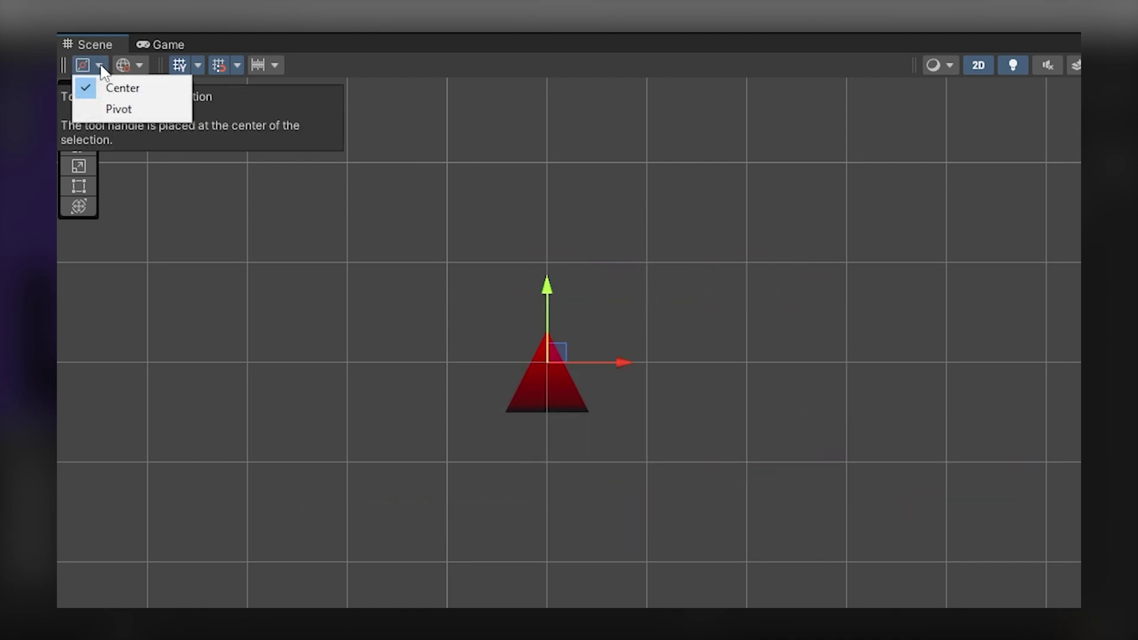
left_click(137, 112)
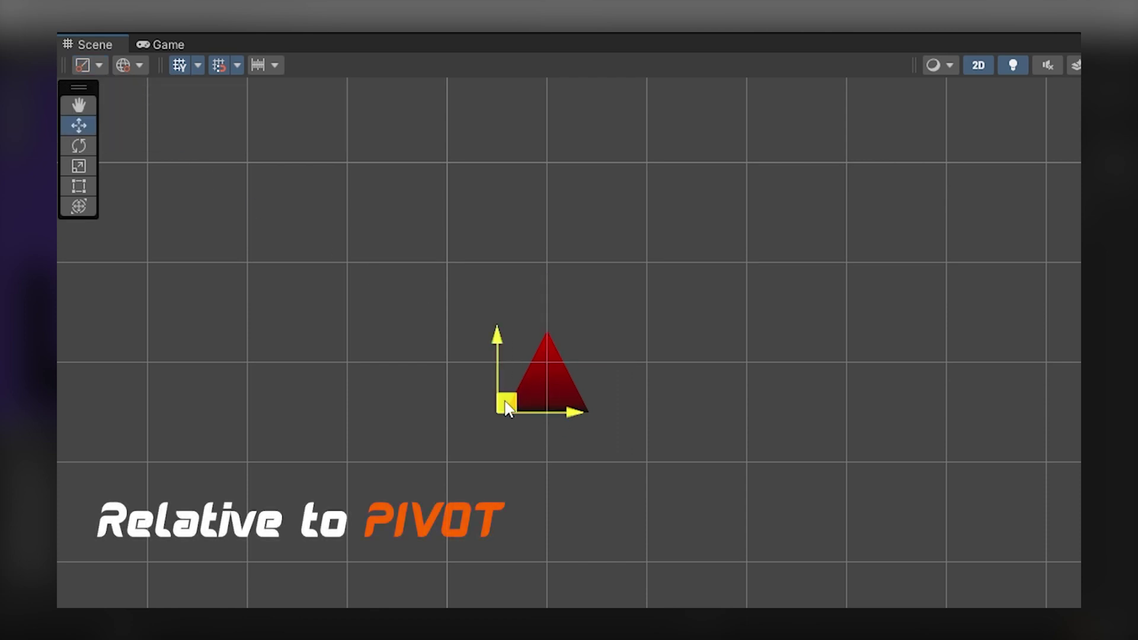
left_click_drag(507, 403, 457, 448)
left_click_drag(528, 464, 556, 550)
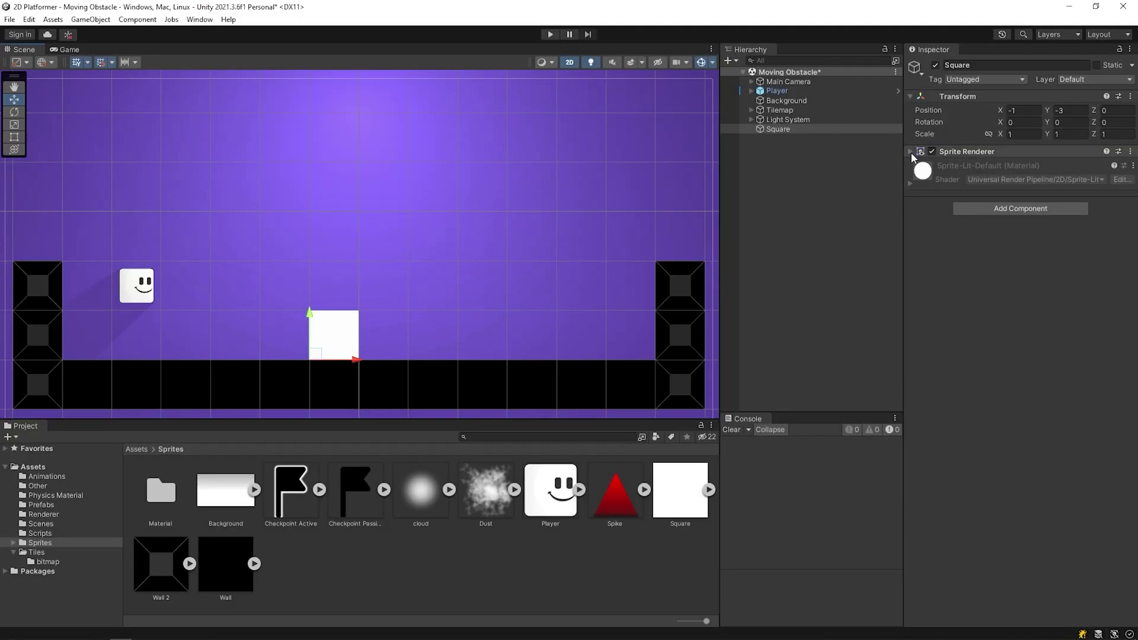
Tint the Square cyan (58DDFF) in its Sprite Renderer colour
left_click(911, 153)
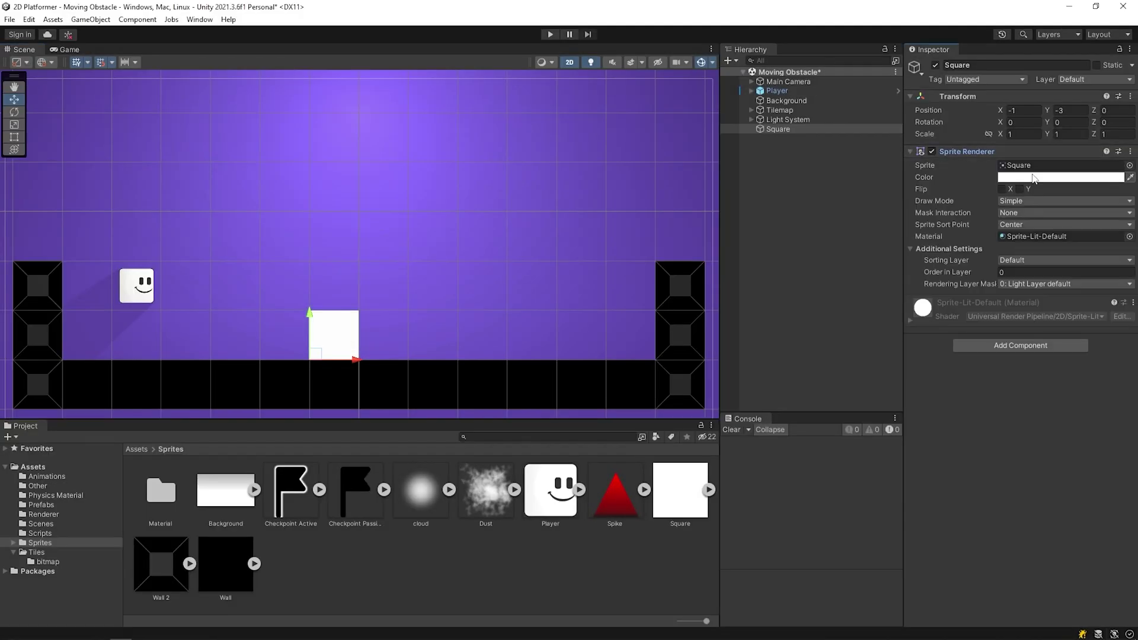
left_click(1035, 178)
left_click(1012, 282)
left_click_drag(1082, 254, 1075, 237)
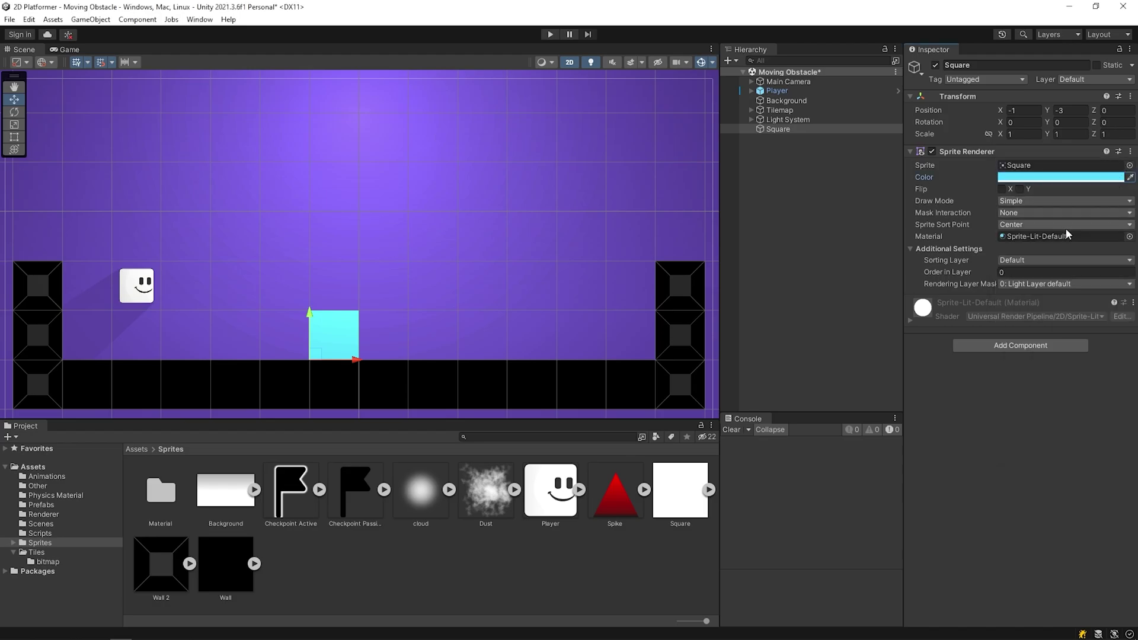
Put the Square on the Obstacle sorting layer and start a test play
left_click(1058, 259)
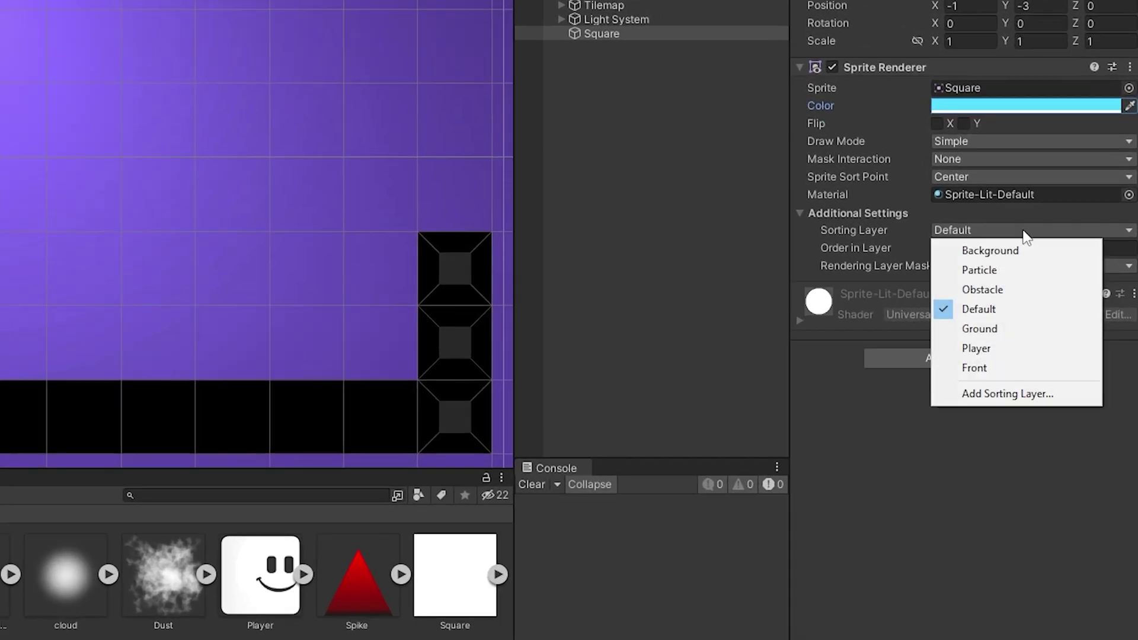
left_click(1017, 289)
left_click(550, 34)
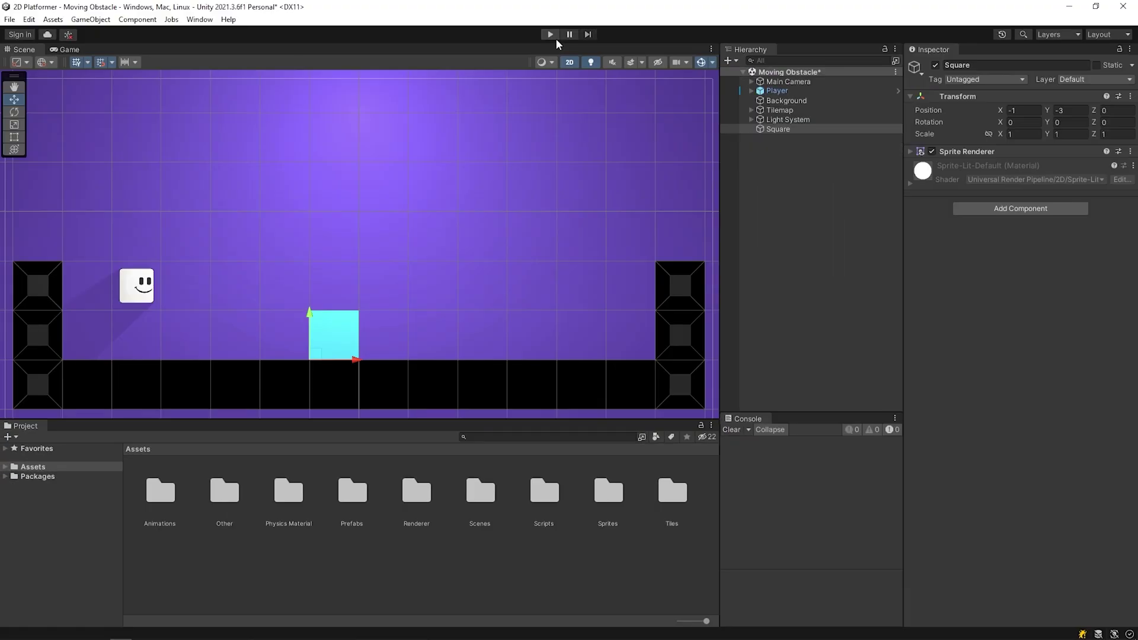
Stop the game and disable the purple Background object
left_click(555, 36)
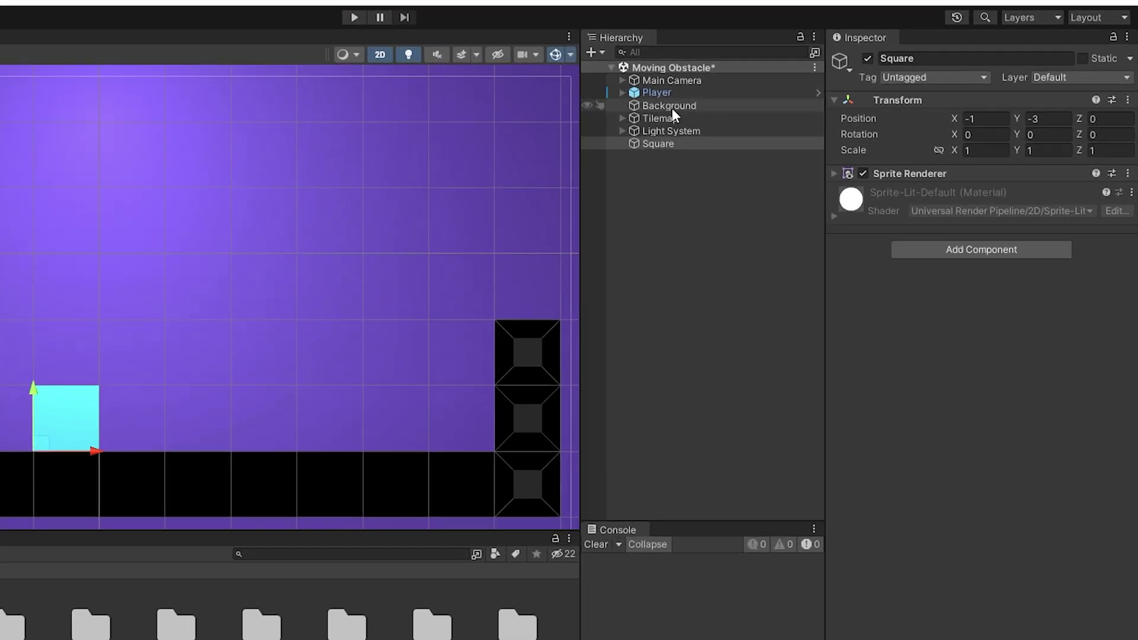
left_click(785, 100)
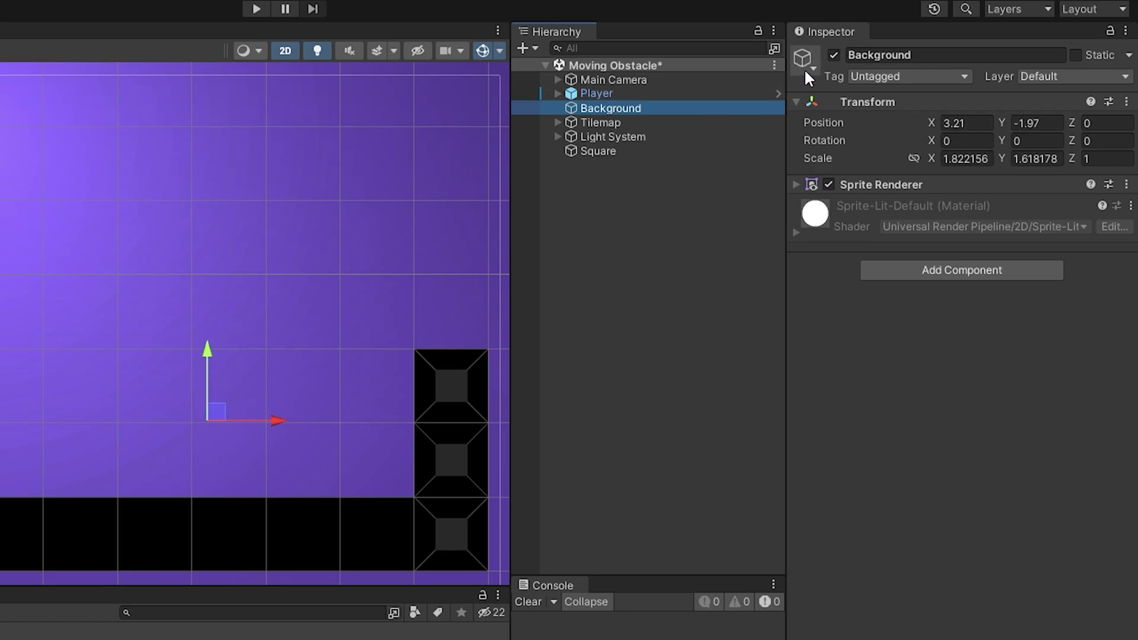
left_click(833, 55)
Add a Box Collider 2D to the Square and make it a trigger
left_click(623, 154)
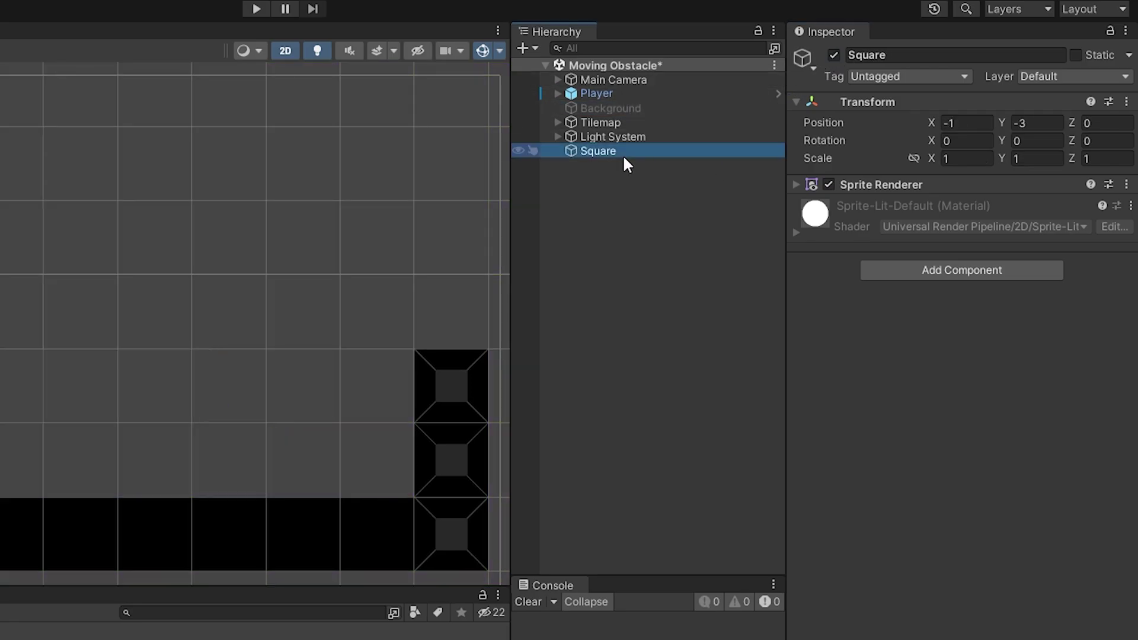
left_click(924, 269)
type("bo")
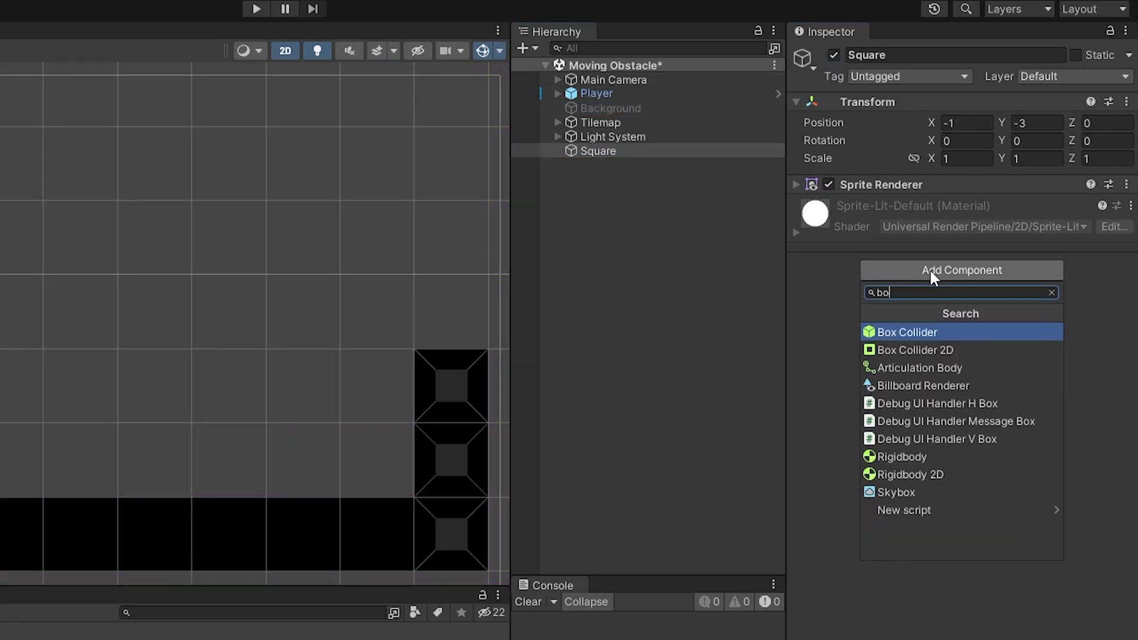
left_click(986, 348)
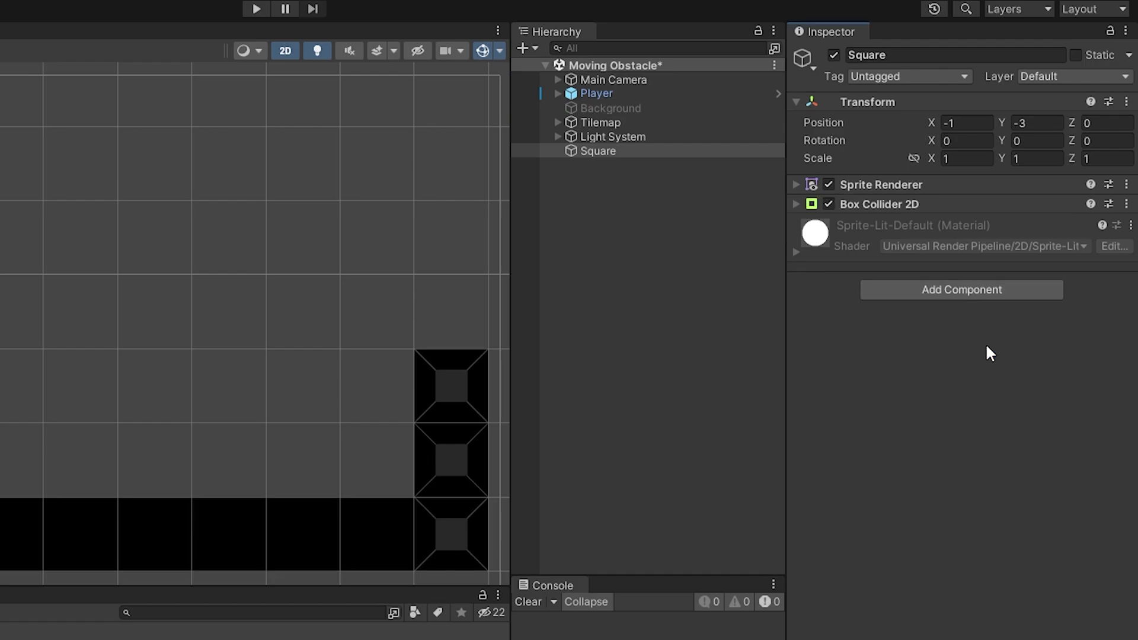
left_click(796, 204)
left_click(941, 228)
left_click(828, 184)
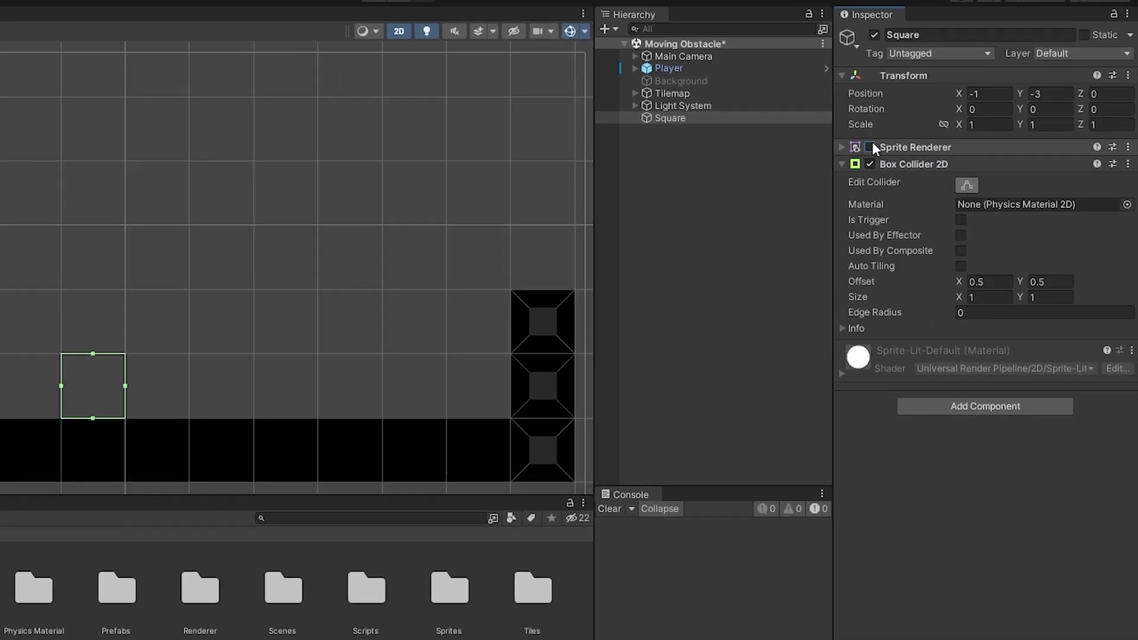
left_click(870, 146)
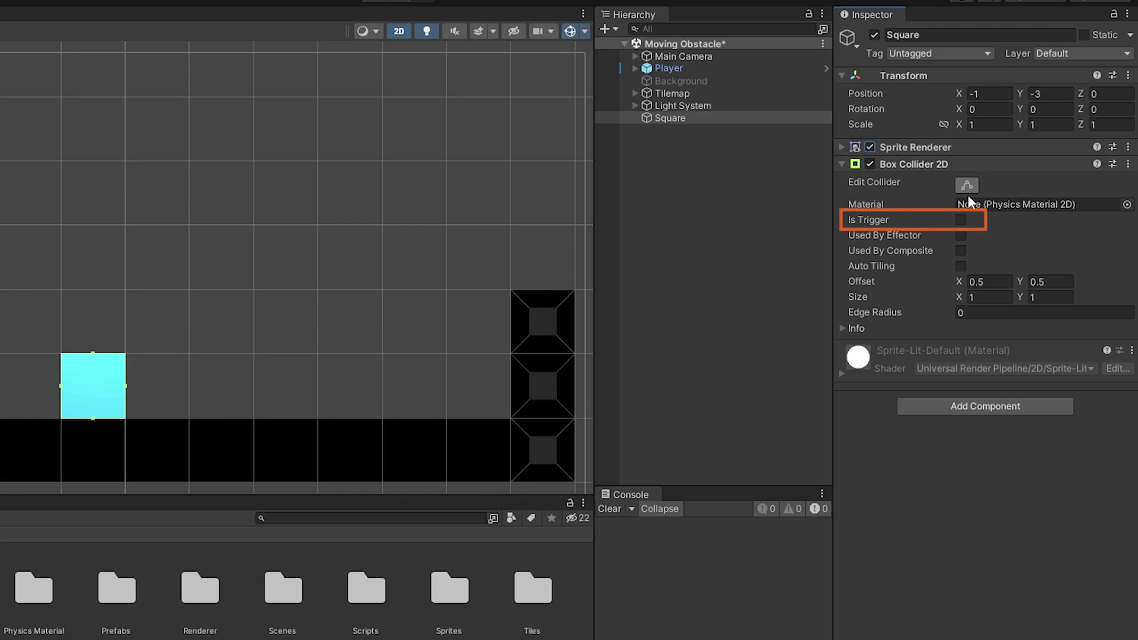
left_click(960, 219)
left_click(842, 165)
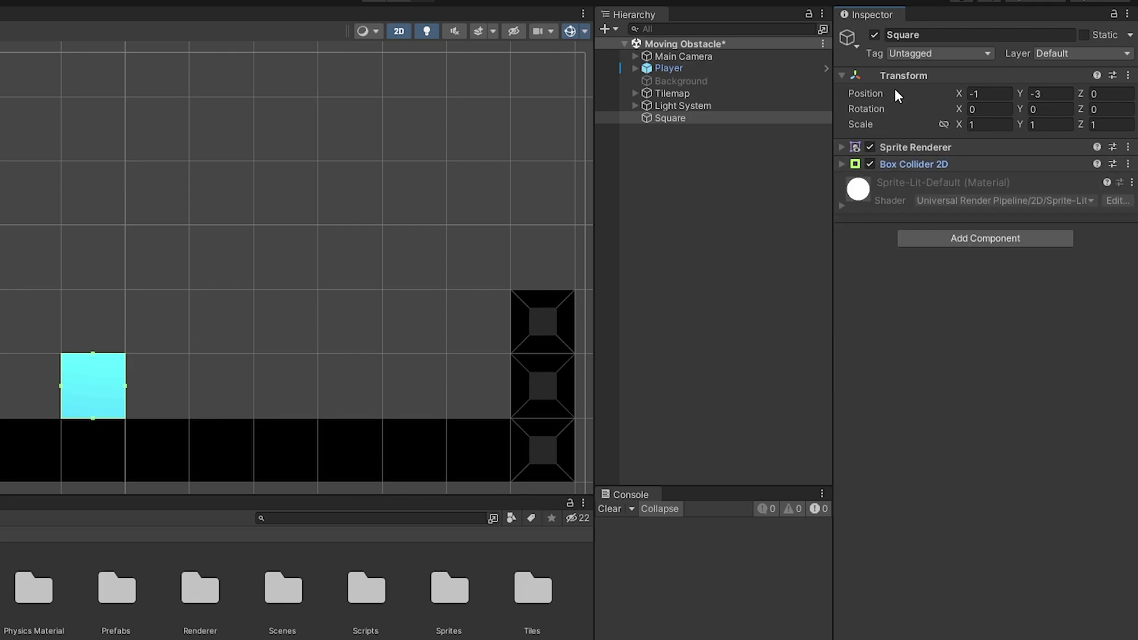
Tag the Square as Obstacle and re-enable the Background
left_click(924, 55)
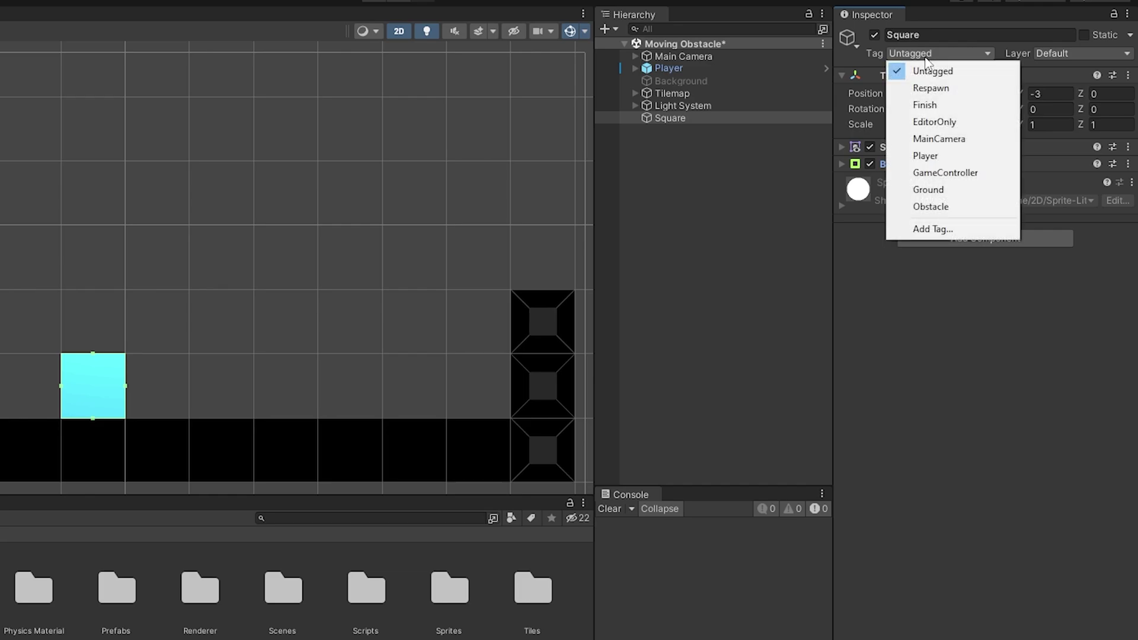
left_click(952, 205)
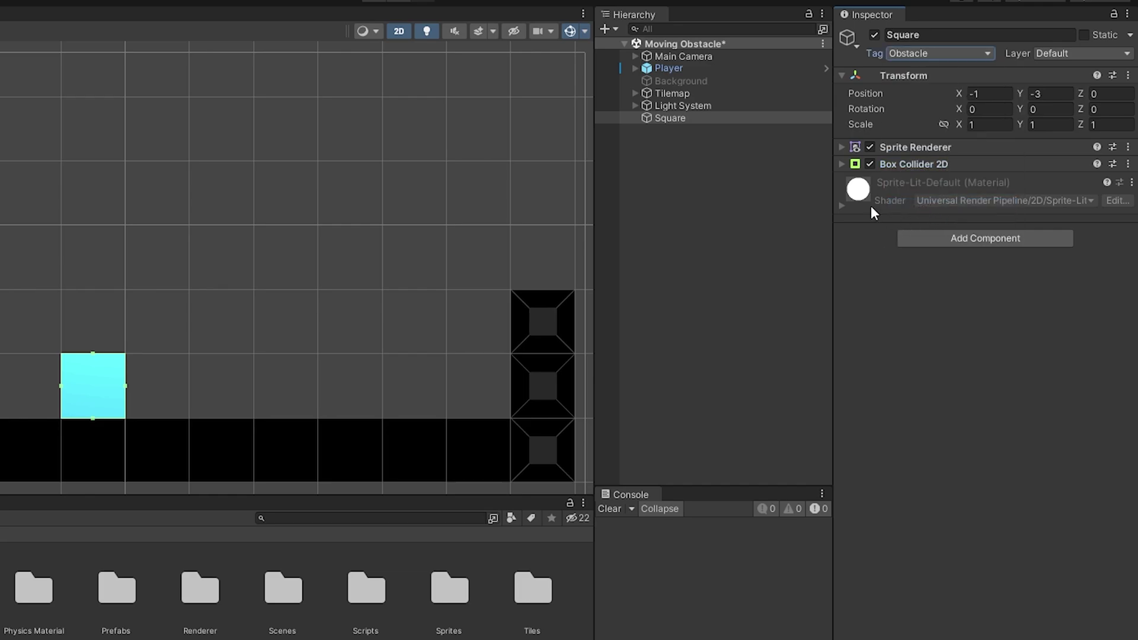
left_click(706, 80)
left_click(874, 35)
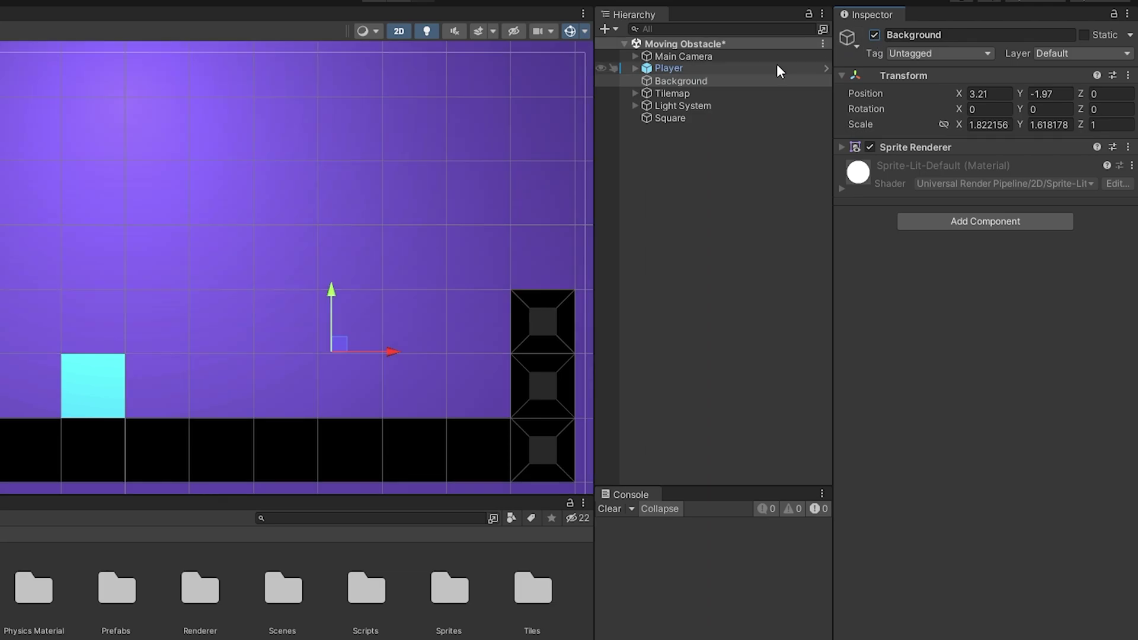
Nudge the Square up-right one grid cell and add a Shadow Caster 2D component
left_click(89, 397)
left_click_drag(89, 397, 126, 339)
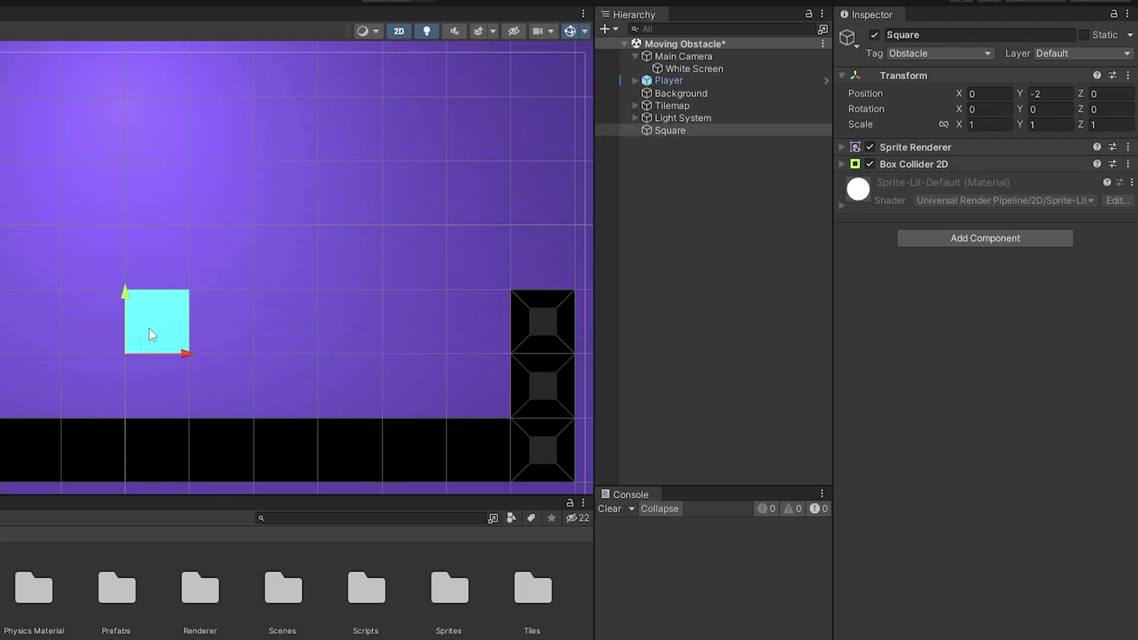
left_click(1026, 240)
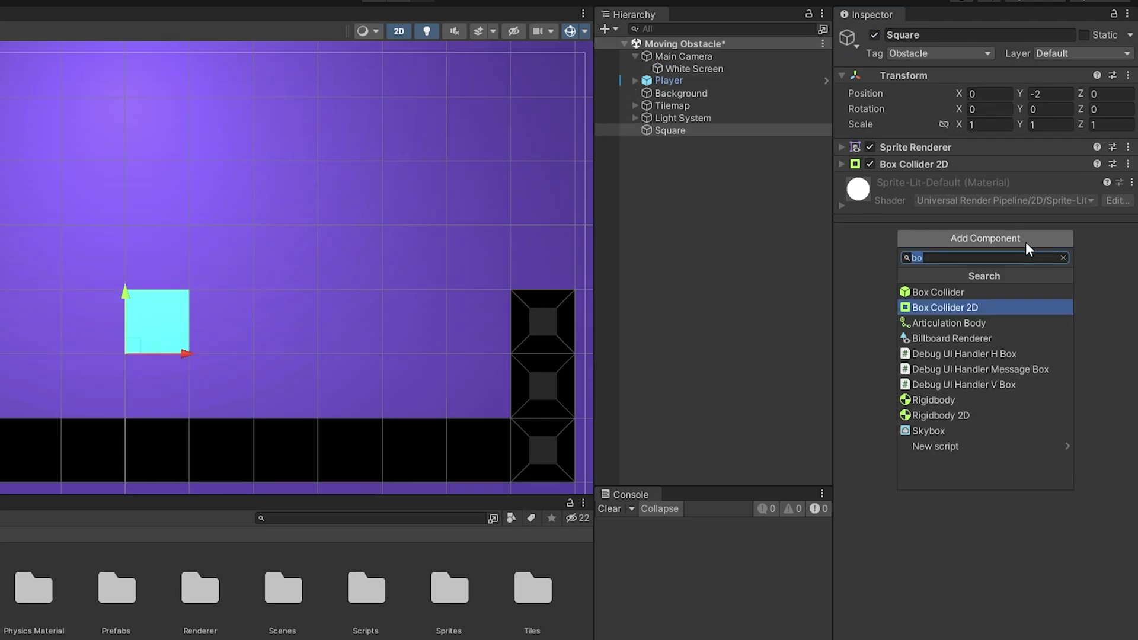
type("sha")
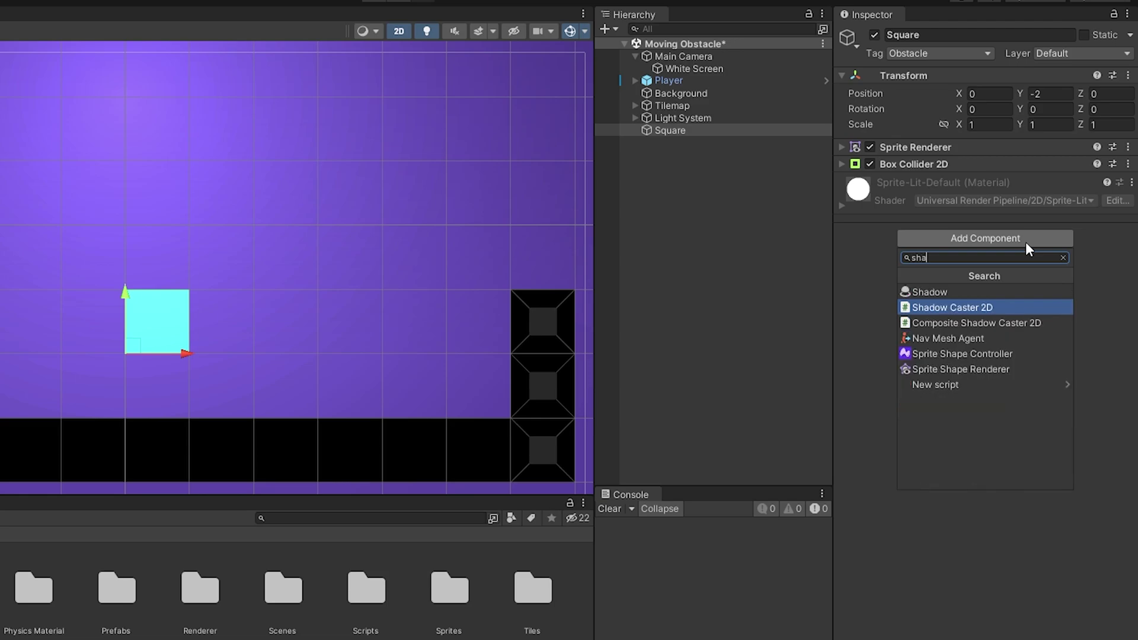
left_click(1018, 306)
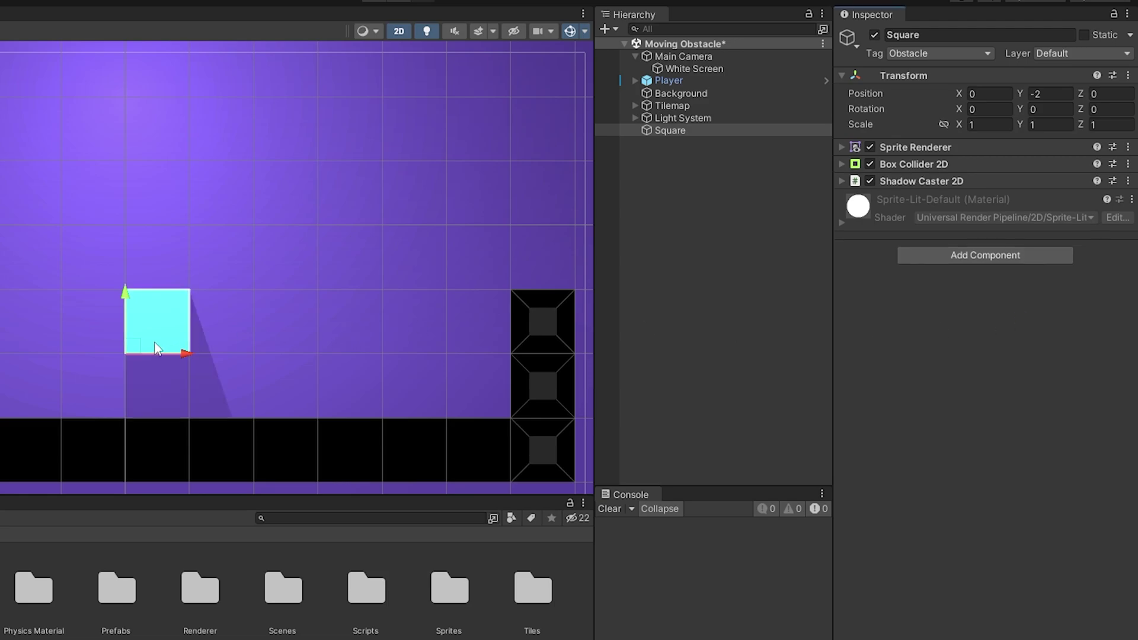
Set the Square down on the floor and play-test the level
left_click_drag(133, 346, 75, 390)
key("ctrl+p")
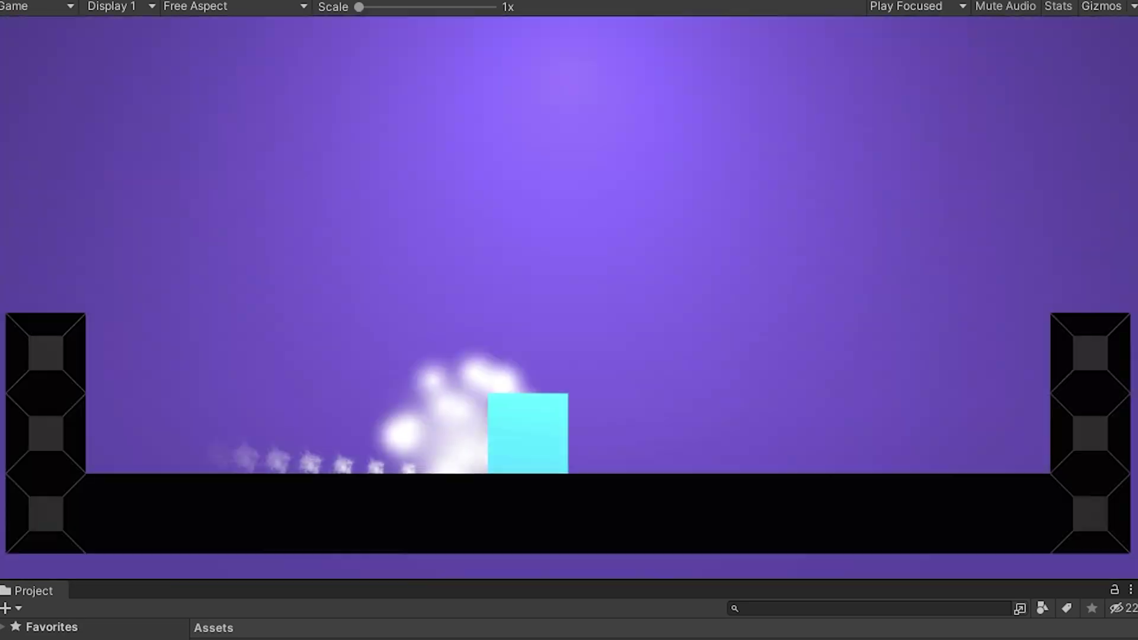
key("ctrl+p")
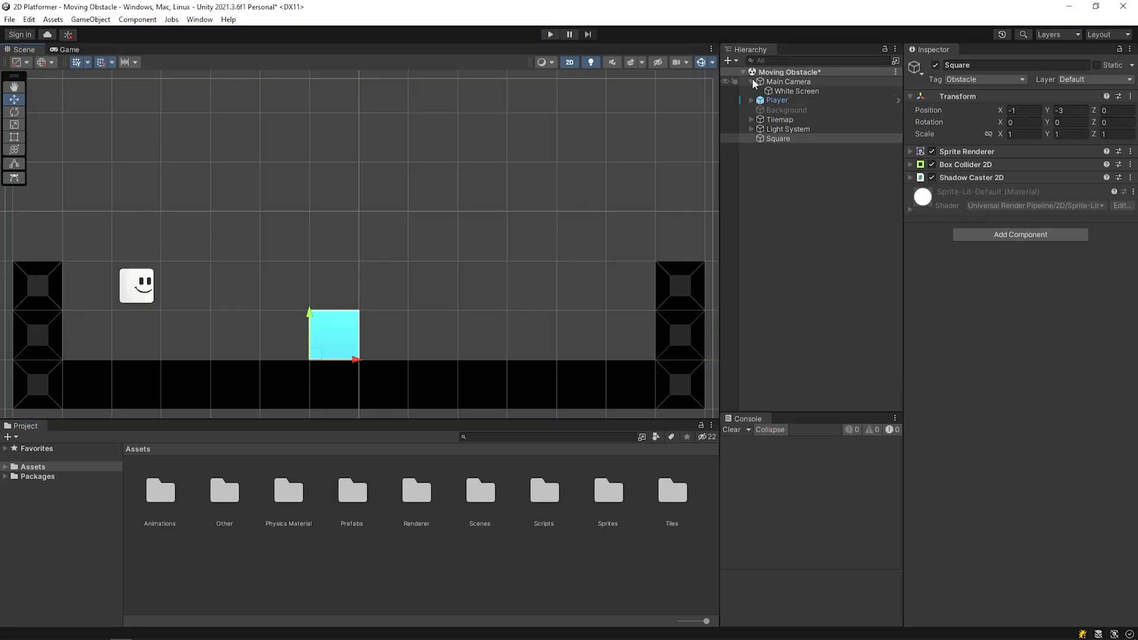
Create an empty object named 'Moving Square' in the Hierarchy
left_click(752, 81)
left_click(780, 143)
right_click(778, 181)
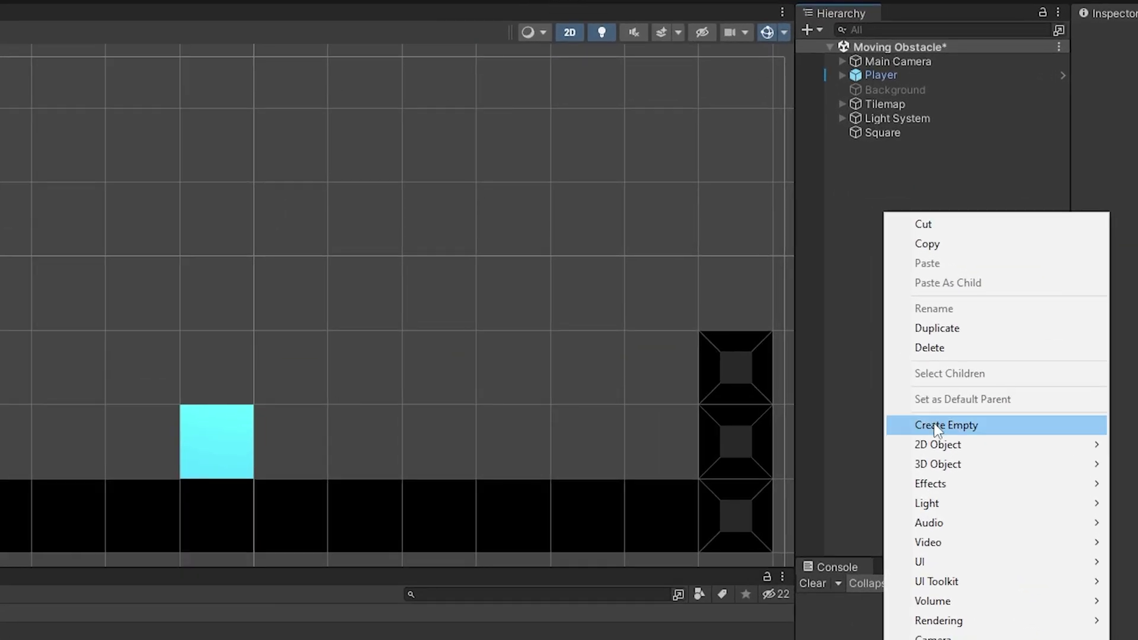
left_click(815, 325)
type("M")
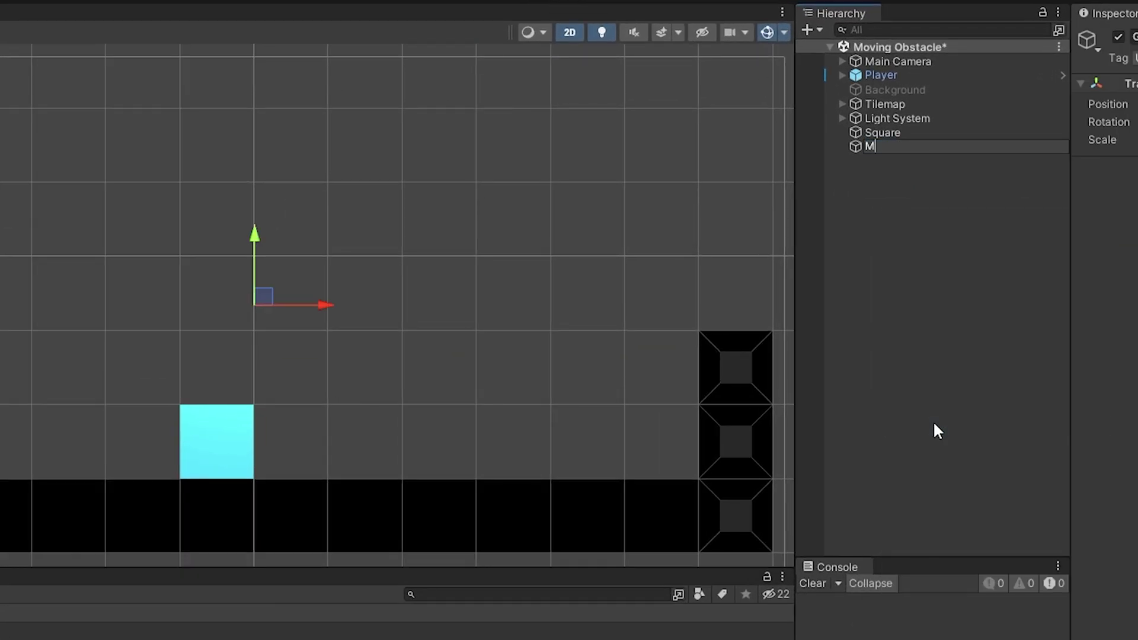
type("oving Square")
key("Return")
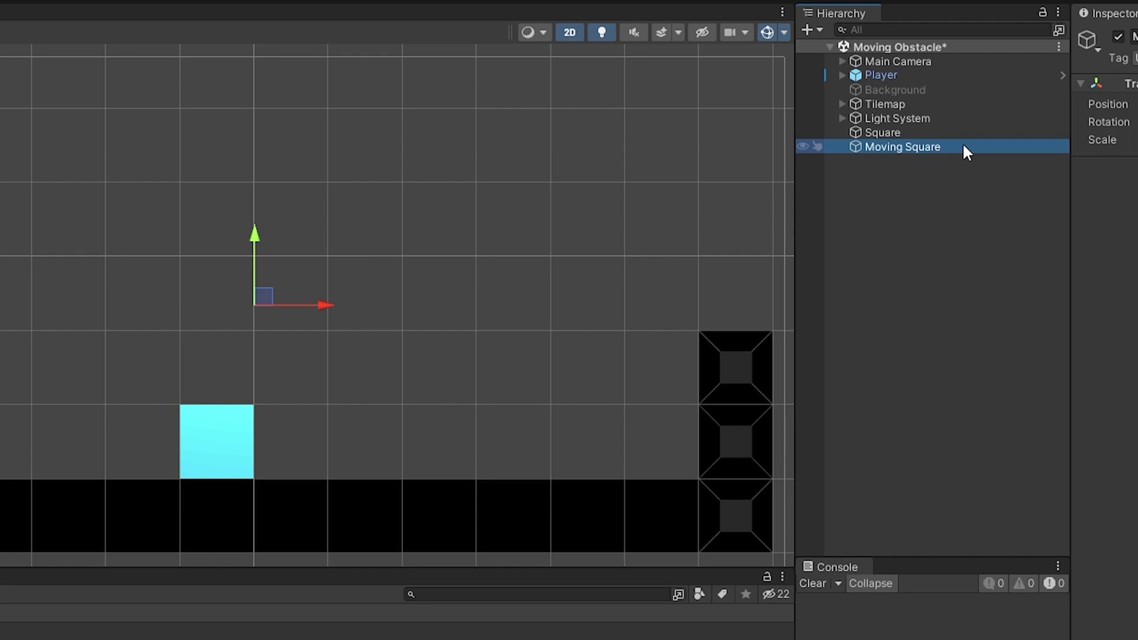
Move the Square into Moving Square and add an empty child named 'Point 1'
left_click_drag(881, 132, 893, 146)
left_click(940, 133)
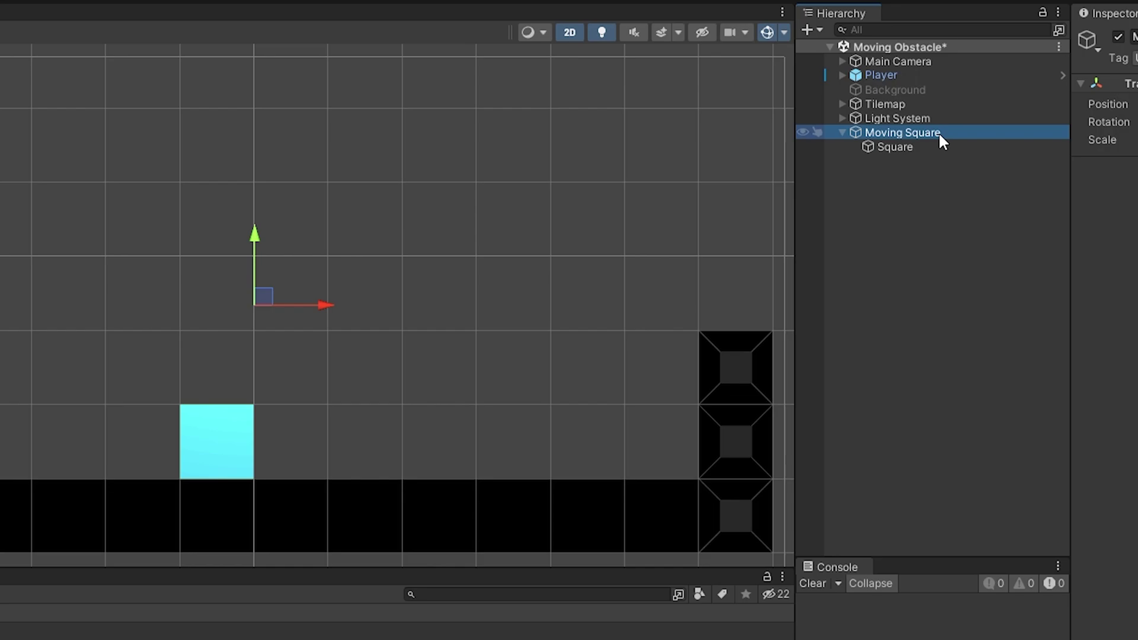
right_click(940, 140)
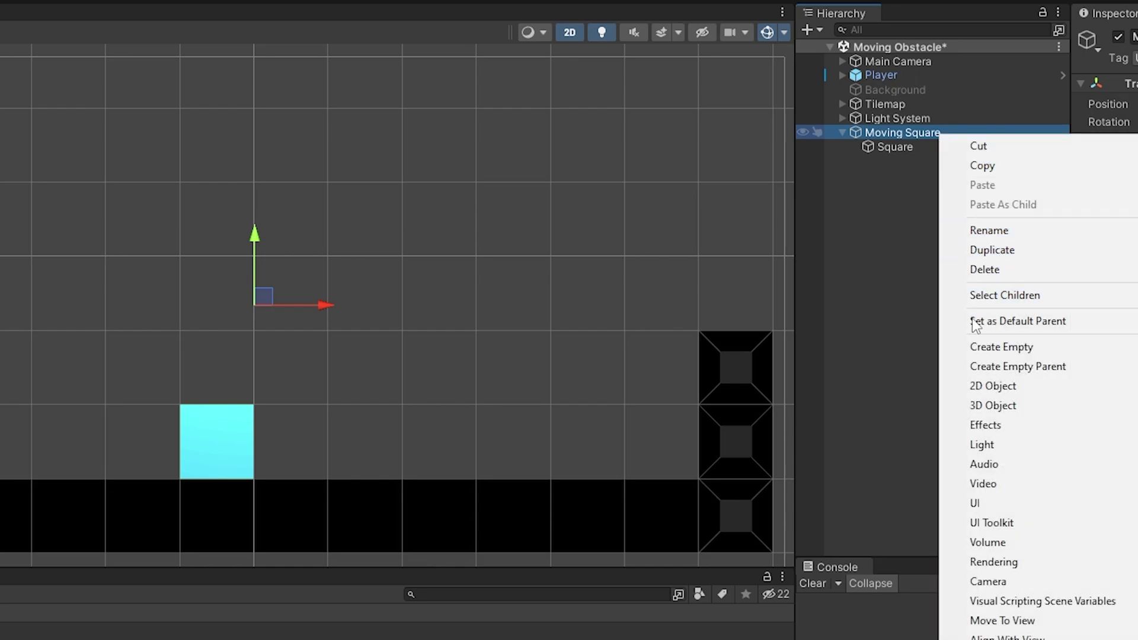
left_click(979, 347)
type("Poi")
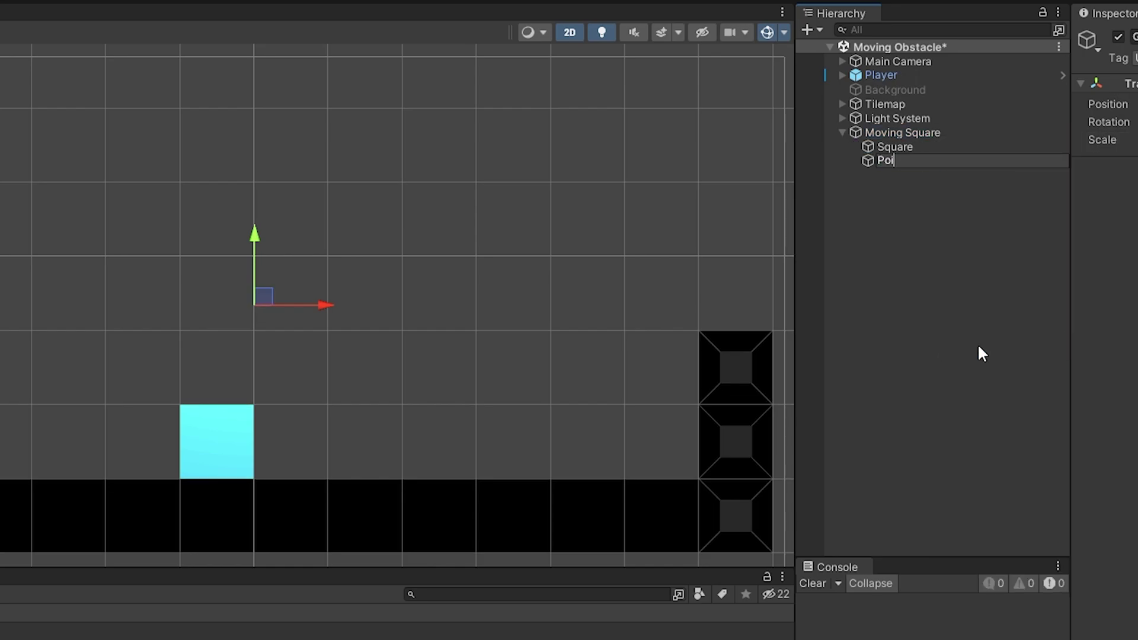
type("nt 1")
key("Return")
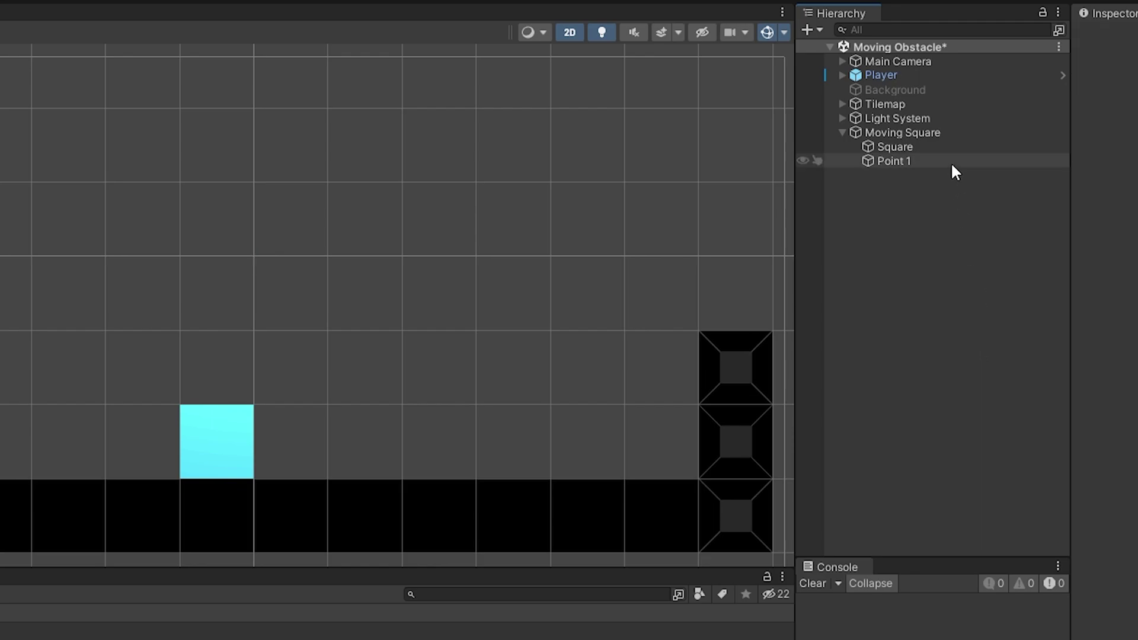
Give Point 1 an orange scene label icon
left_click(951, 162)
left_click(1089, 41)
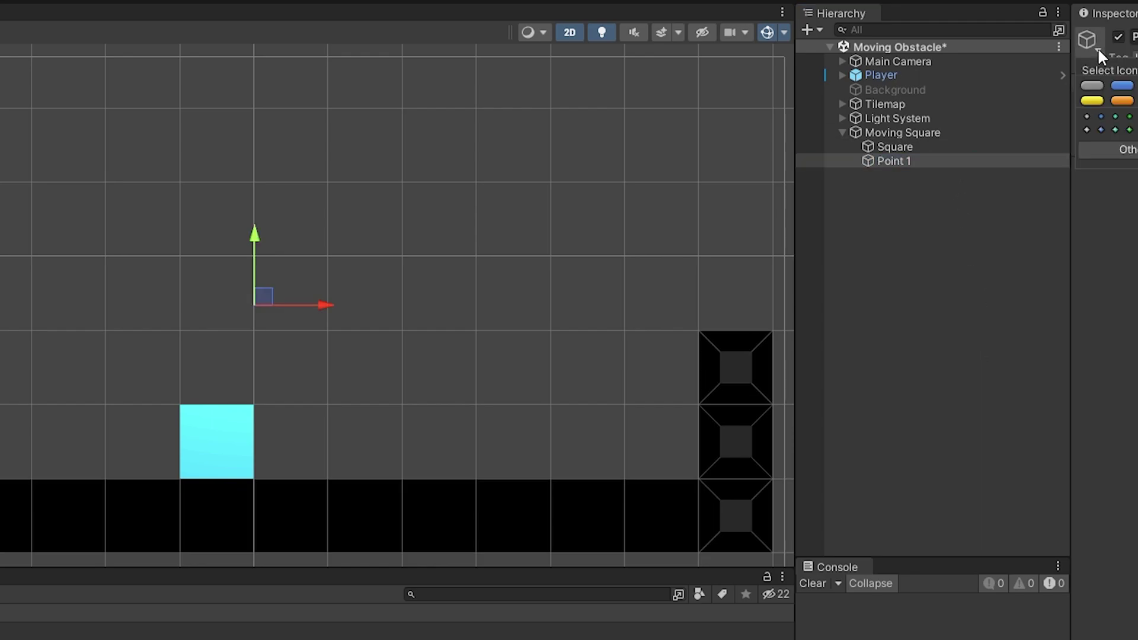
left_click(1122, 100)
left_click(919, 161)
left_click(919, 161)
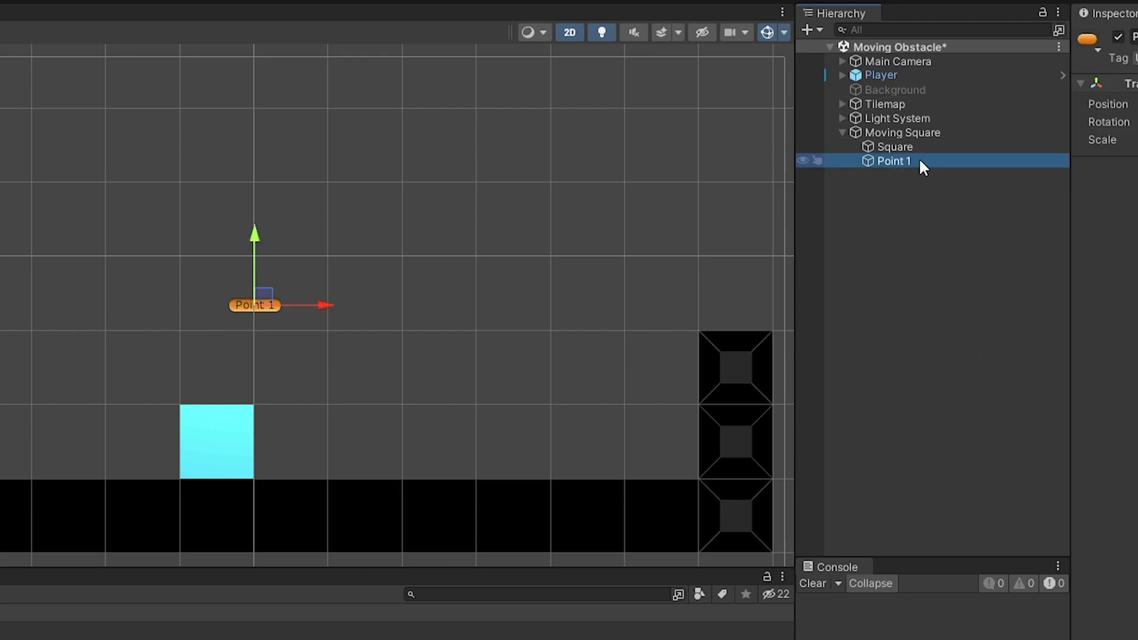
Duplicate Point 1 and rename the copy 'Point 2'
key("ctrl+d")
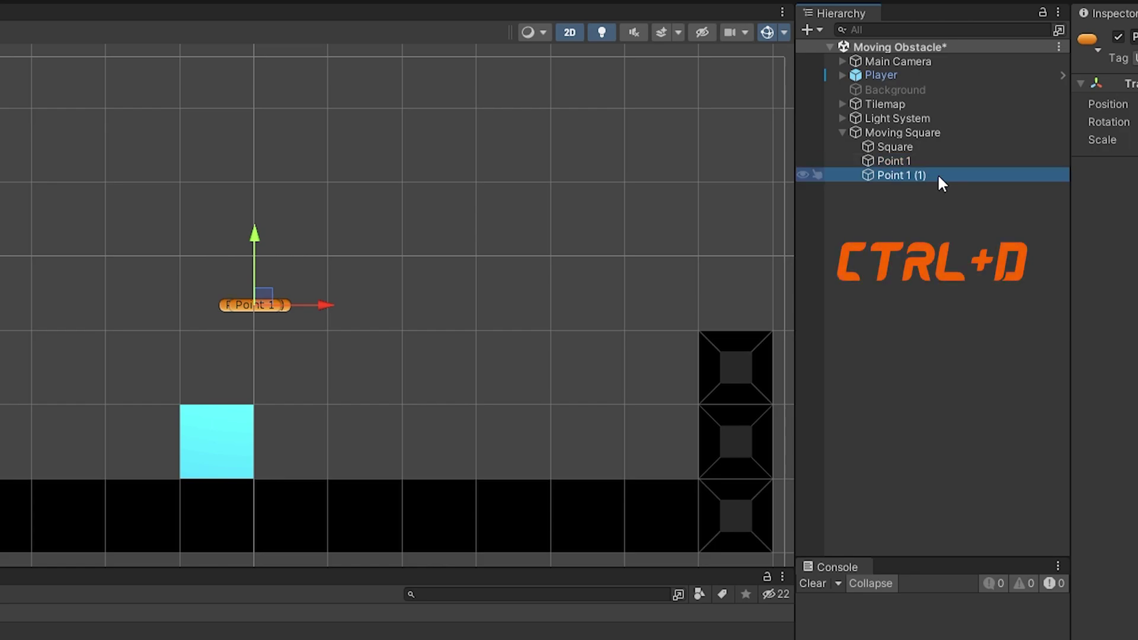
left_click(932, 173)
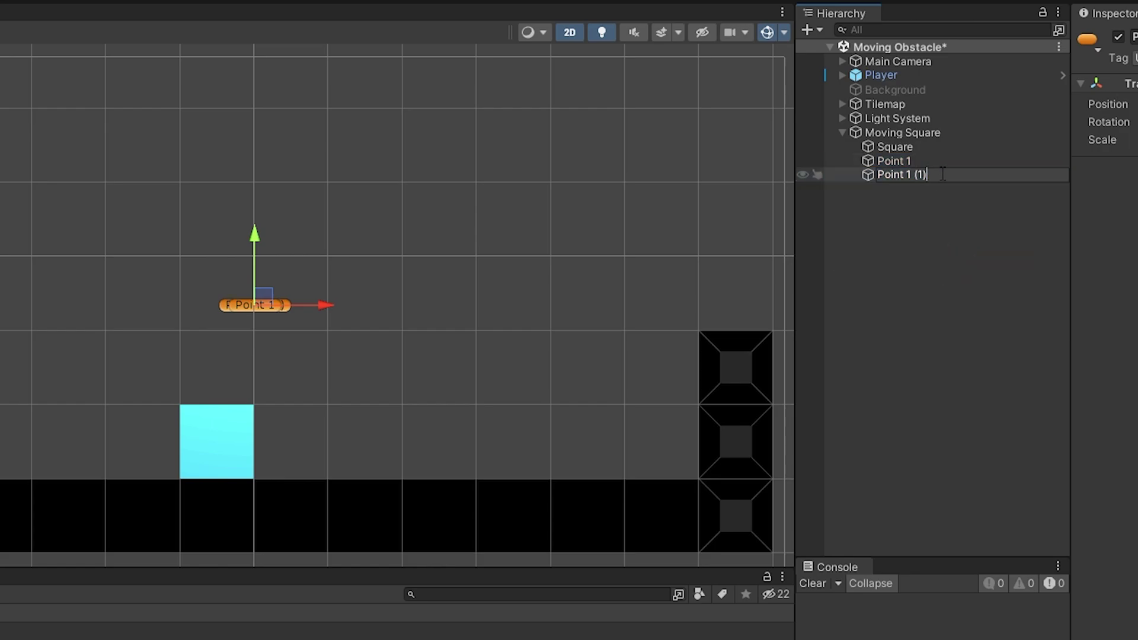
key("BackSpace")
key("BackSpace")
key("BackSpace")
key("BackSpace")
type("2")
left_click(924, 220)
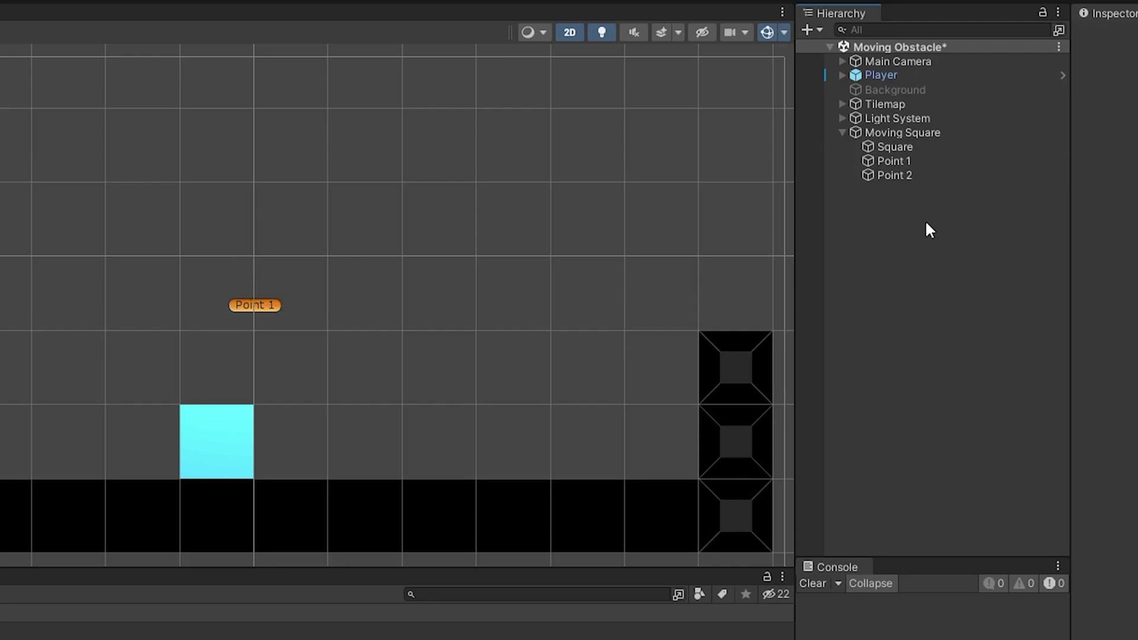
Place Point 1 at the square's bottom-left corner and Point 2 above the square
left_click(899, 175)
left_click(893, 160)
left_click_drag(263, 294, 180, 478)
left_click(254, 304)
left_click_drag(263, 294, 158, 289)
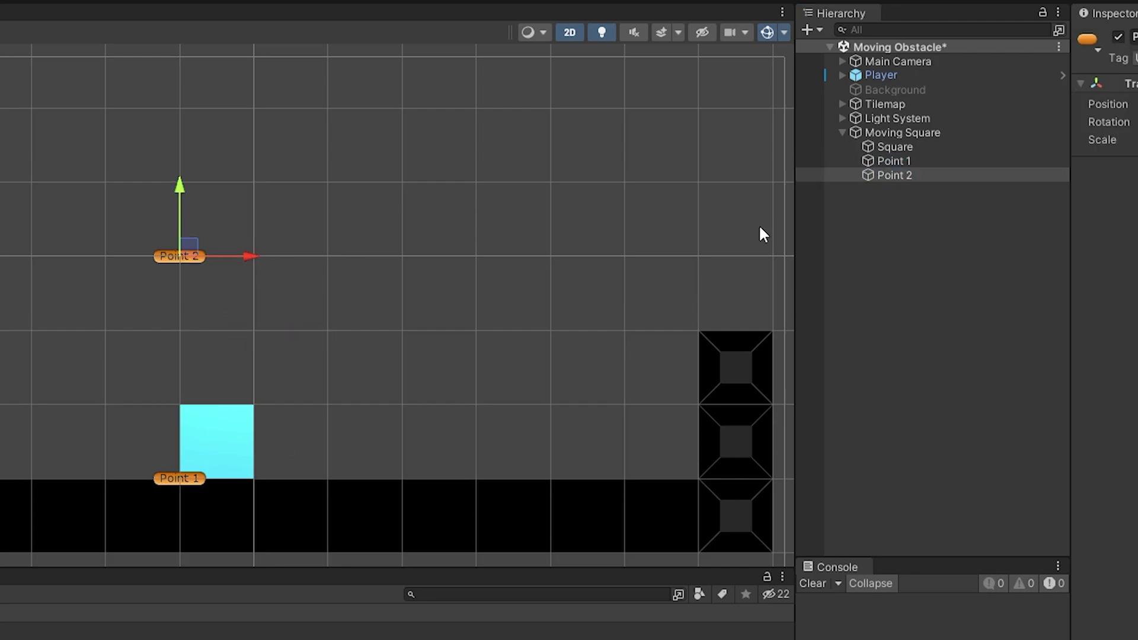
Create an empty child named 'Ways' under Moving Square
left_click(948, 132)
right_click(948, 132)
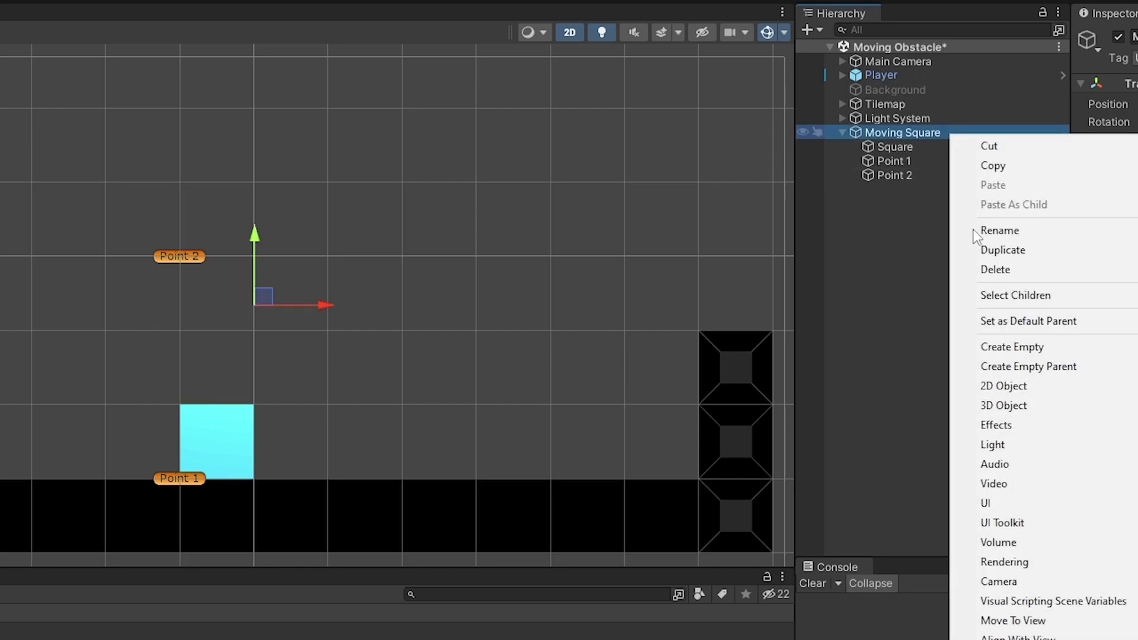
left_click(995, 339)
type("Ways")
left_click(1000, 349)
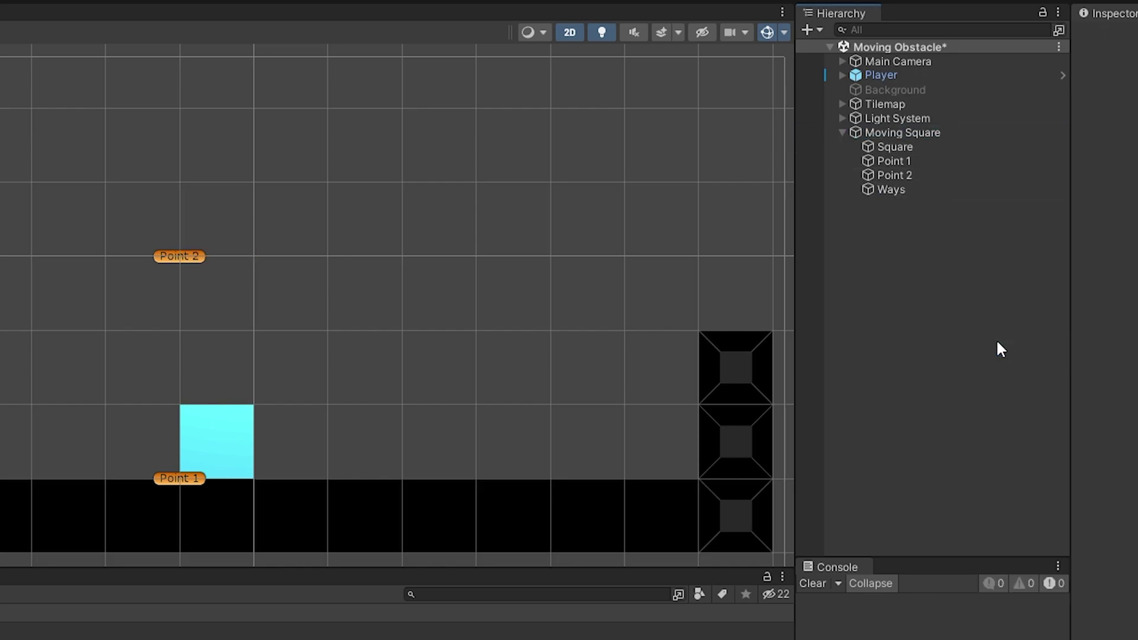
Drag Point 1 and Point 2 under Ways, then select the Square
left_click(909, 159)
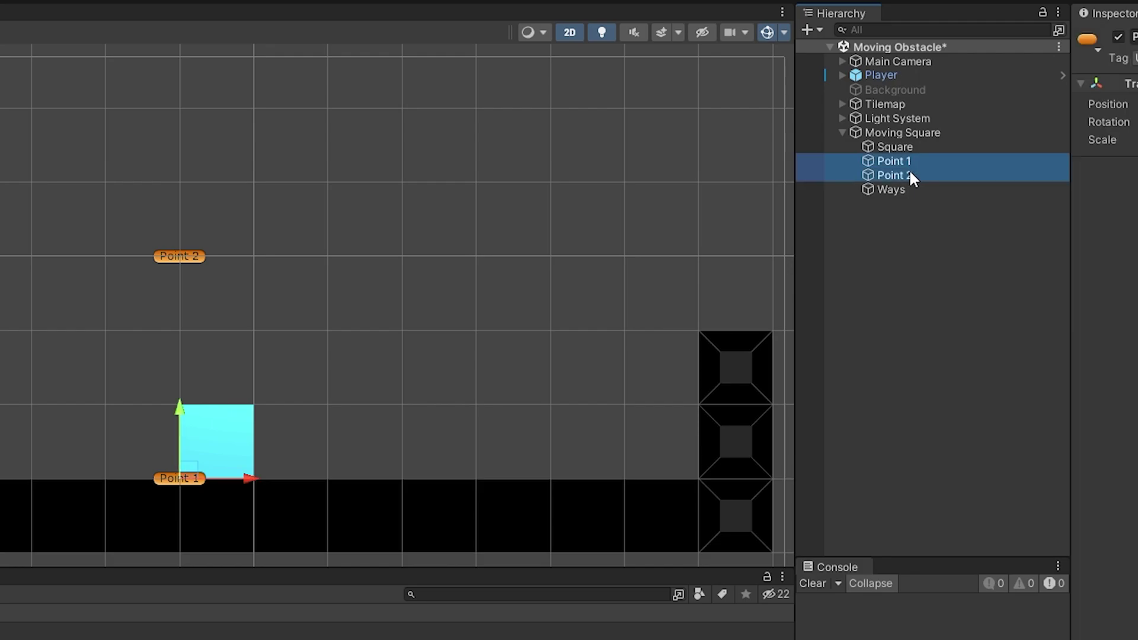
left_click(909, 170, "ctrl")
left_click_drag(905, 178, 896, 190)
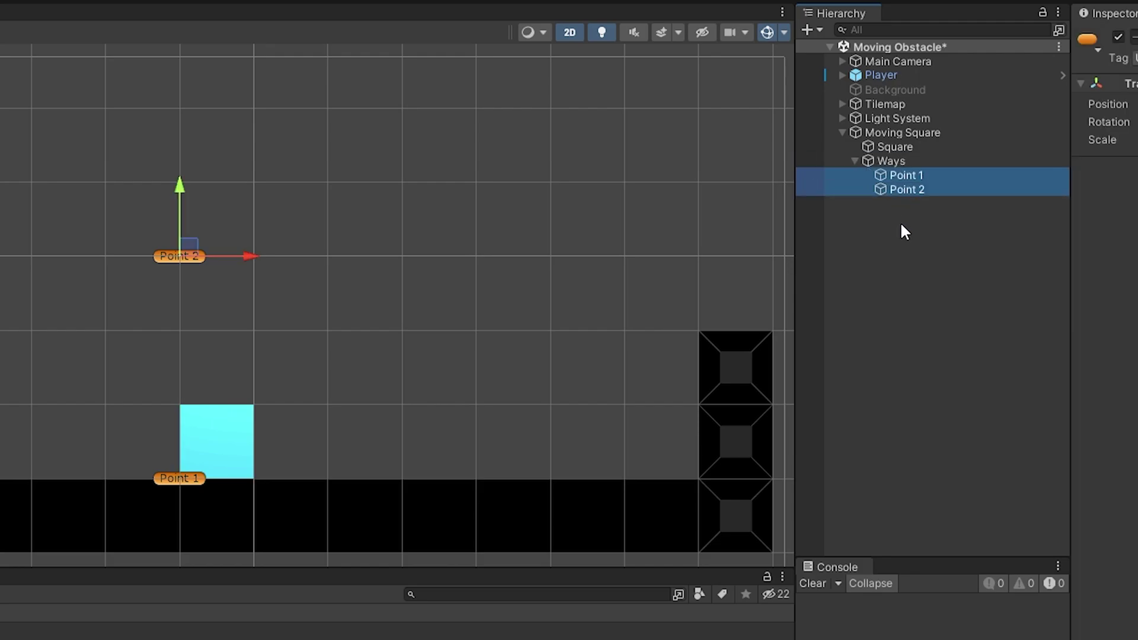
left_click(885, 160)
left_click(842, 132)
left_click(846, 133)
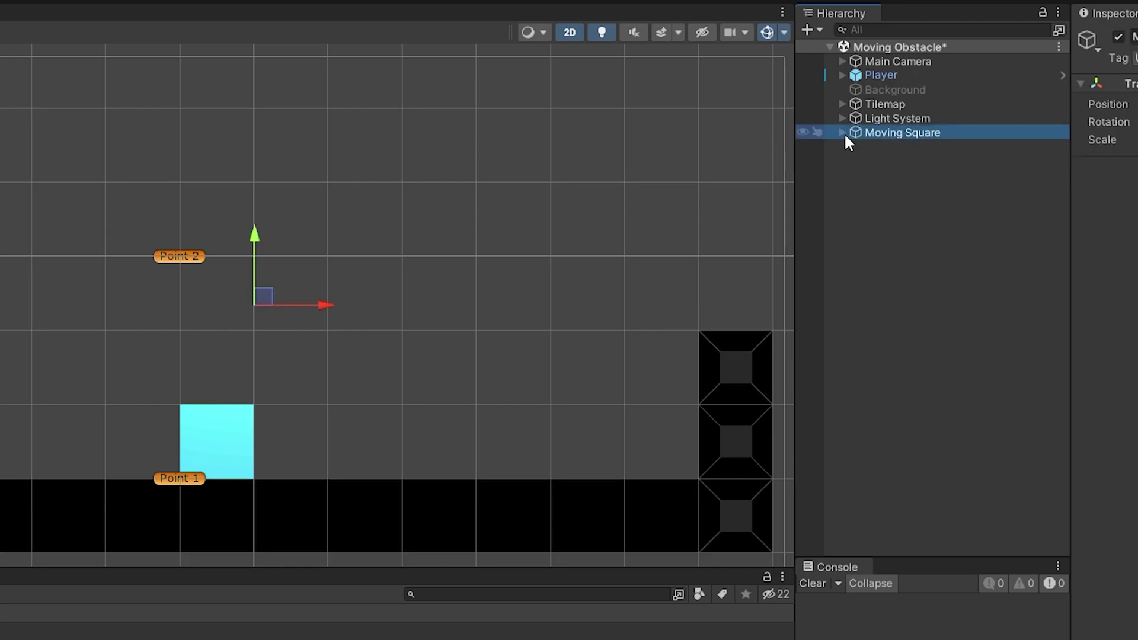
left_click(842, 132)
left_click(907, 147)
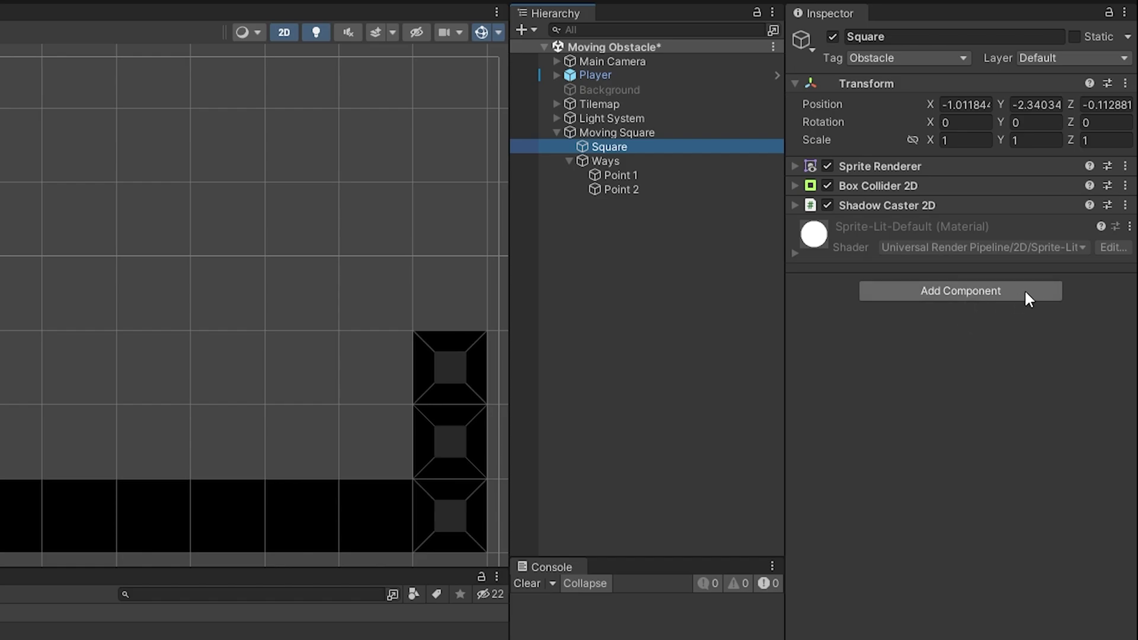
Create a new script named MovingObstacle from the Square's Add Component search and attach it
left_click(1031, 291)
type("M")
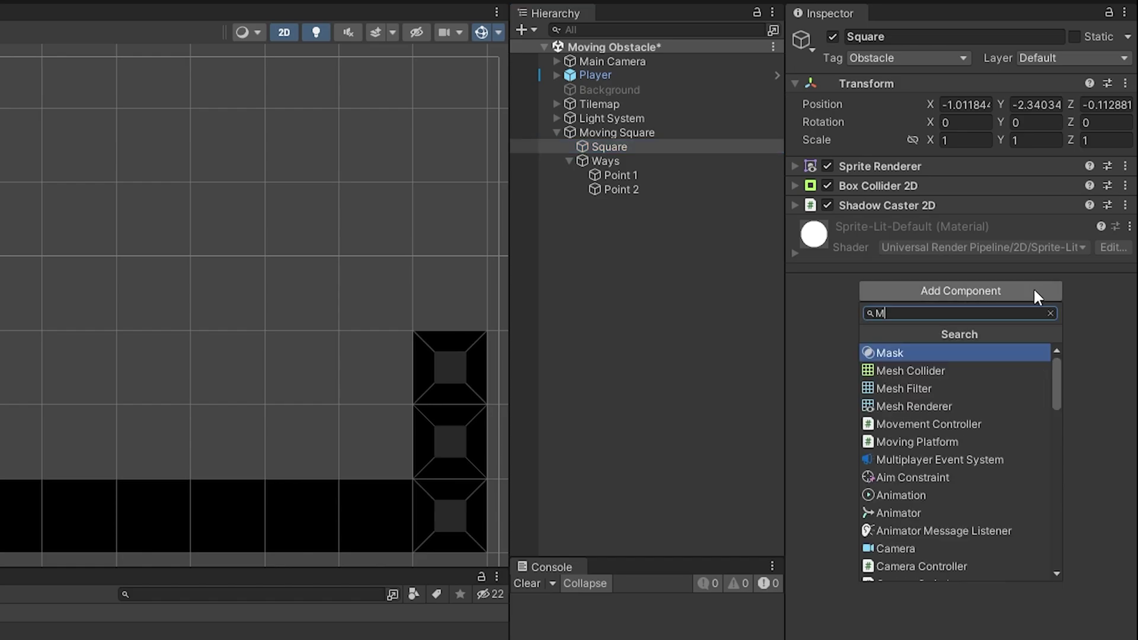
type("ovingObstacle")
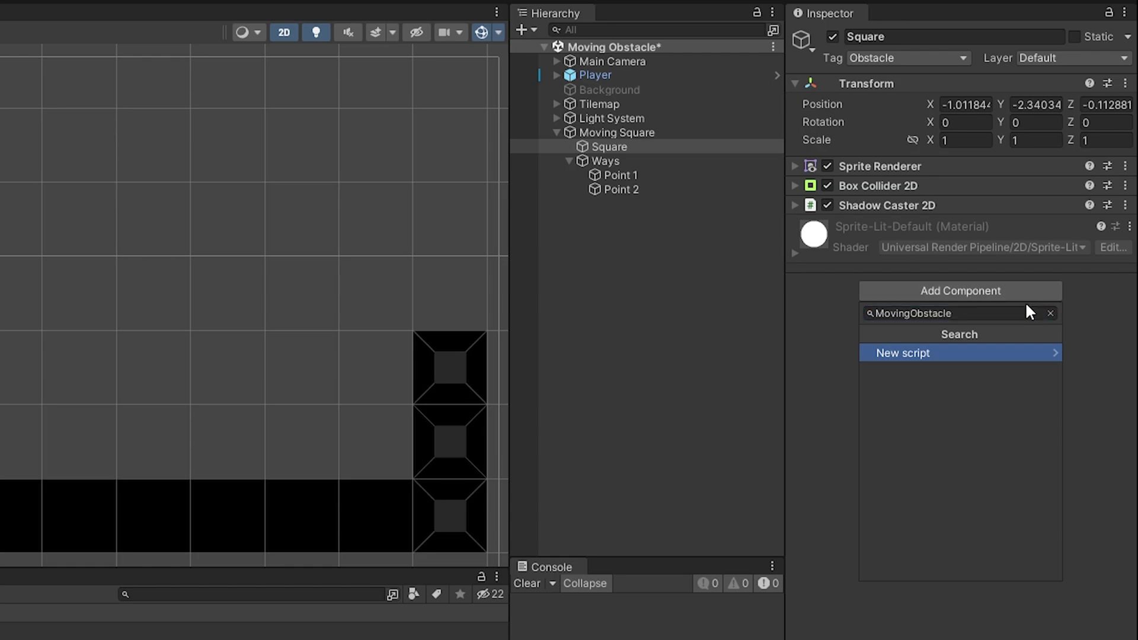
left_click(989, 355)
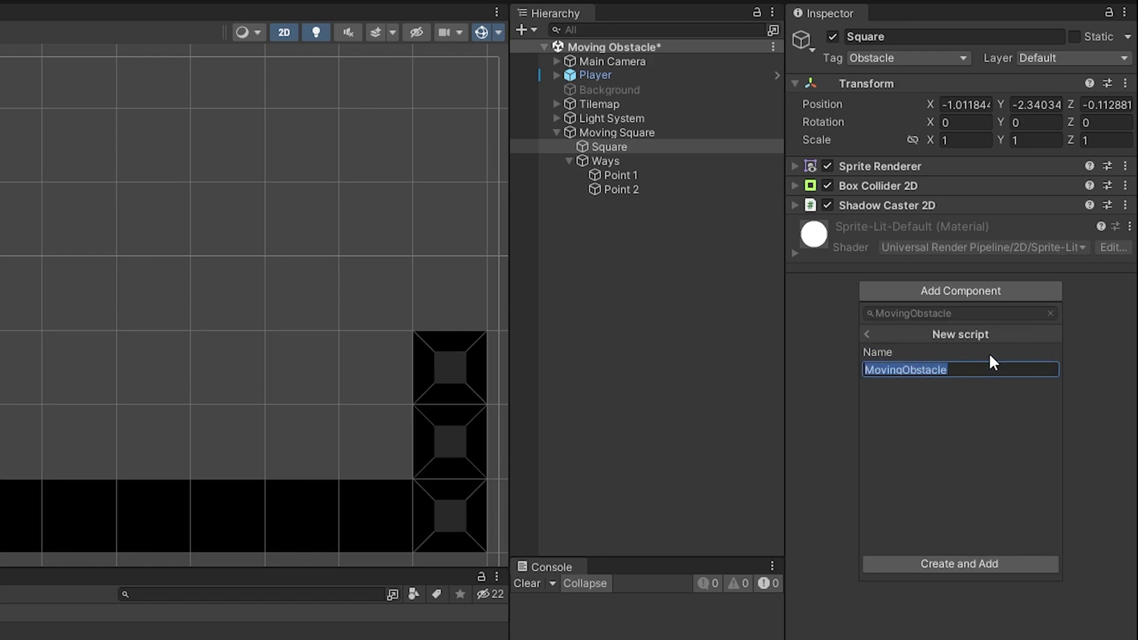
left_click(1004, 563)
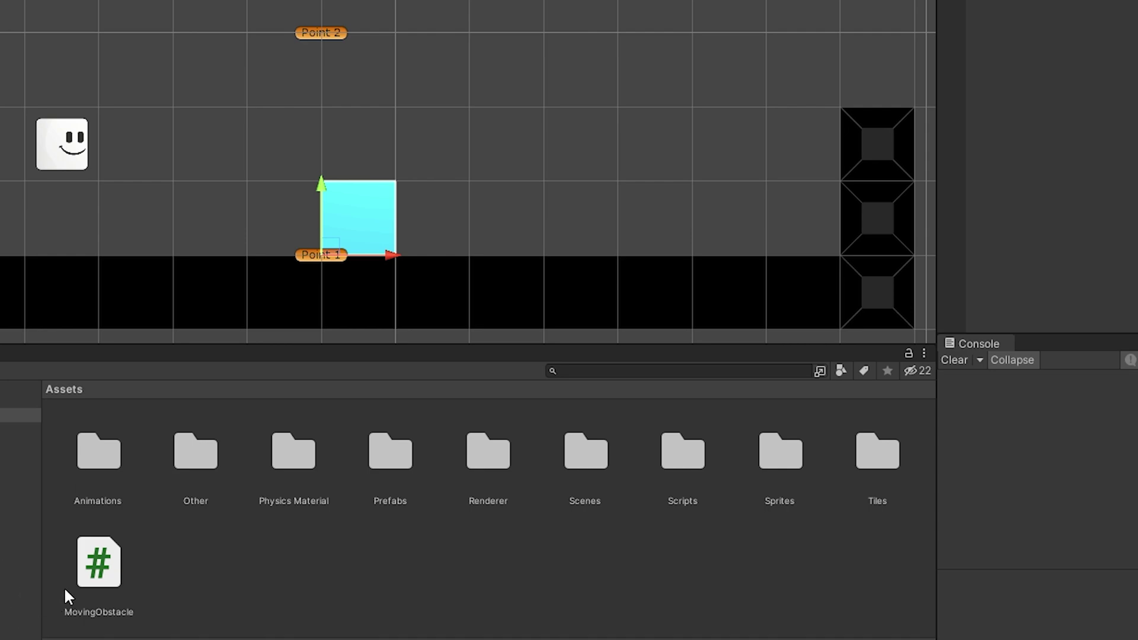
Open MovingObstacle.cs in Visual Studio and delete the default Start and Update methods
double_click(104, 588)
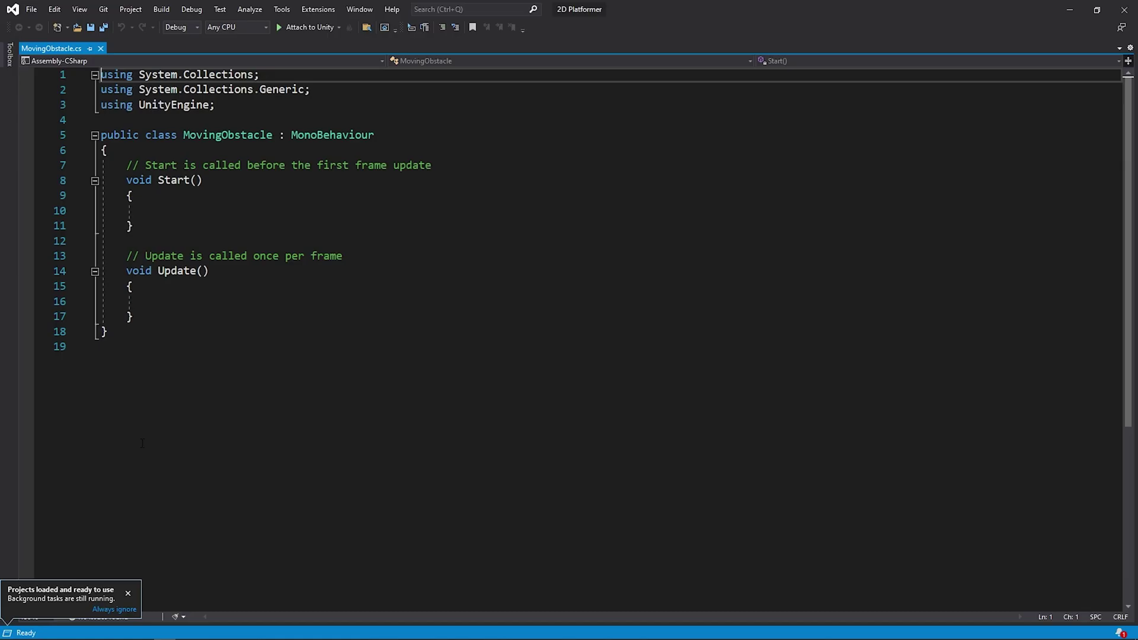
left_click_drag(135, 317, 127, 148)
key("Delete")
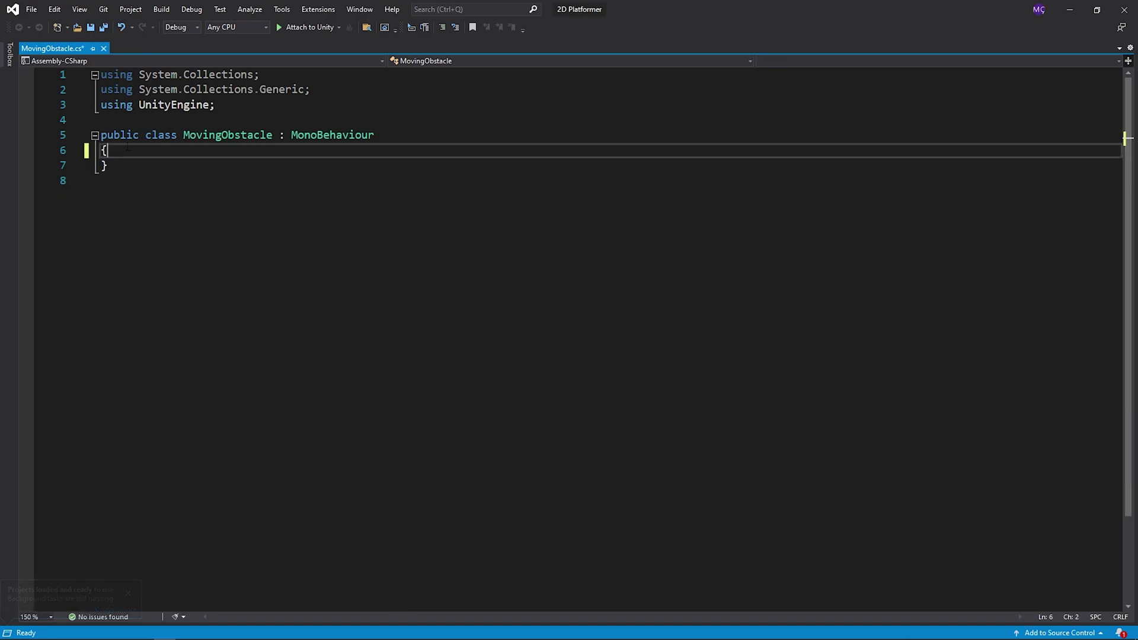
key("Return")
key("Return")
key("Return")
key("Return")
key("Return")
key("Return")
key("Return")
key("Return")
key("Return")
key("Return")
Declare fields speed, targetPos, ways, wayPoints, pointIndex, pointCount and direction
type("public float speed;     Vec")
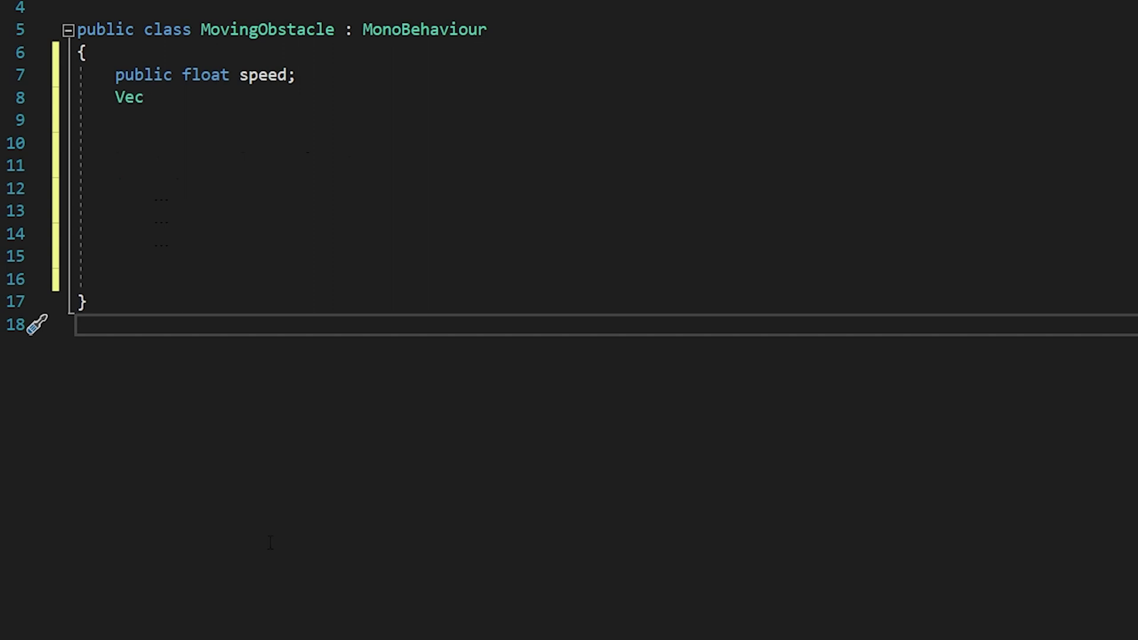
type("tor3 targetPos;      ")
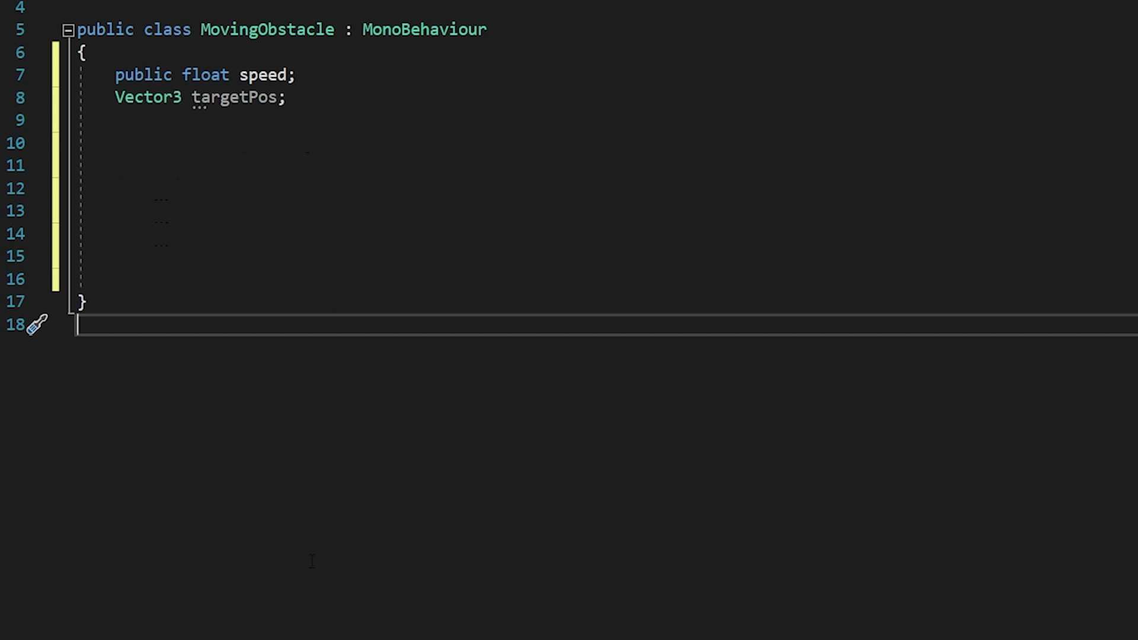
type("public GameObject ways;")
key("Return")
type("public Transform[] wayPoints;")
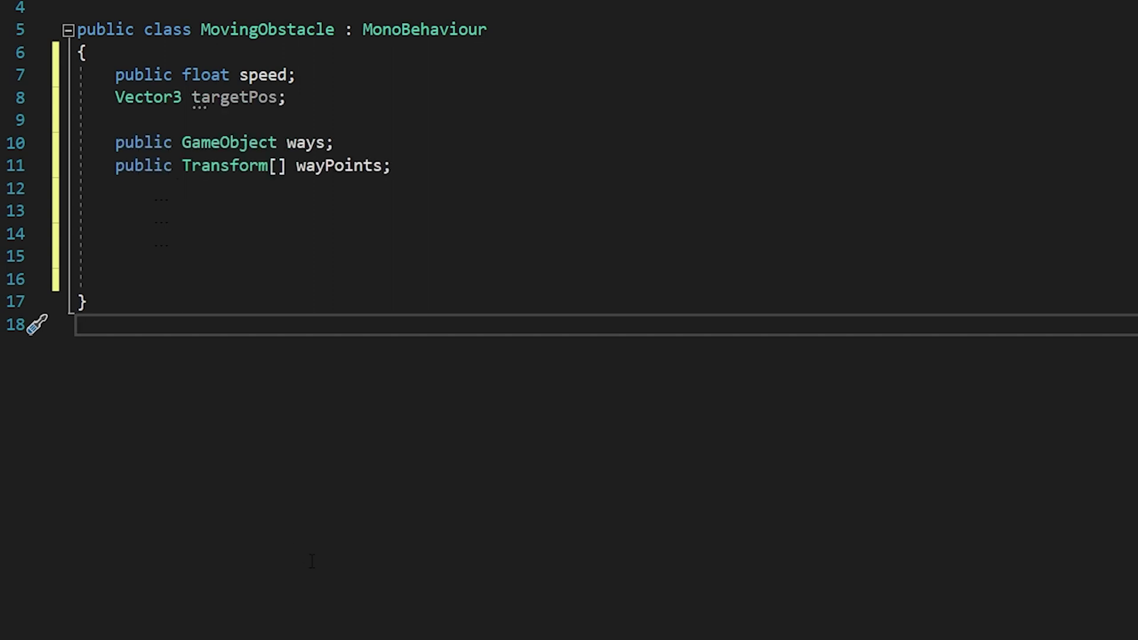
key("Return")
type("int pointIndex; ")
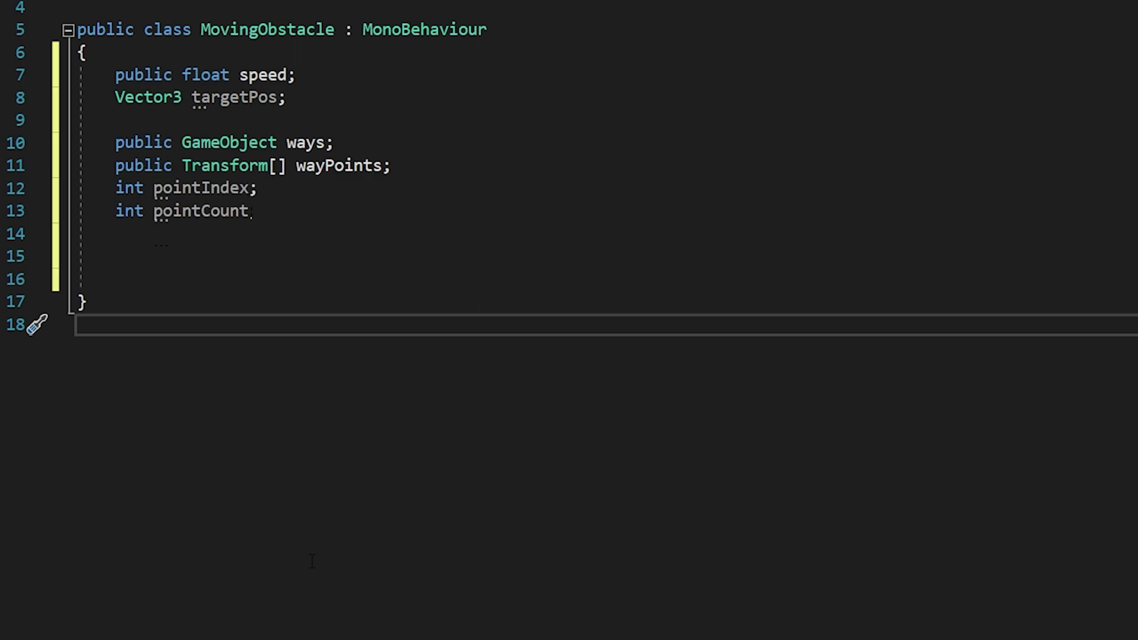
type("int pointCount; int direction =")
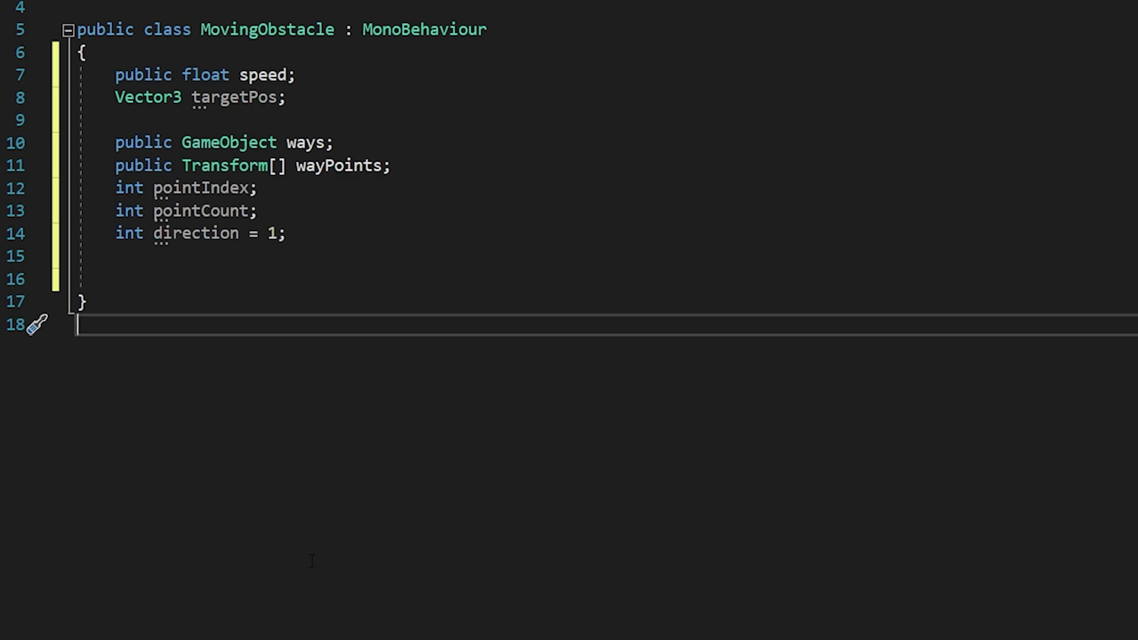
Add an Awake method whose for loop fills wayPoints with the child transforms of ways
key("Up")
key("Up")
key("Up")
key("Up")
key("End")
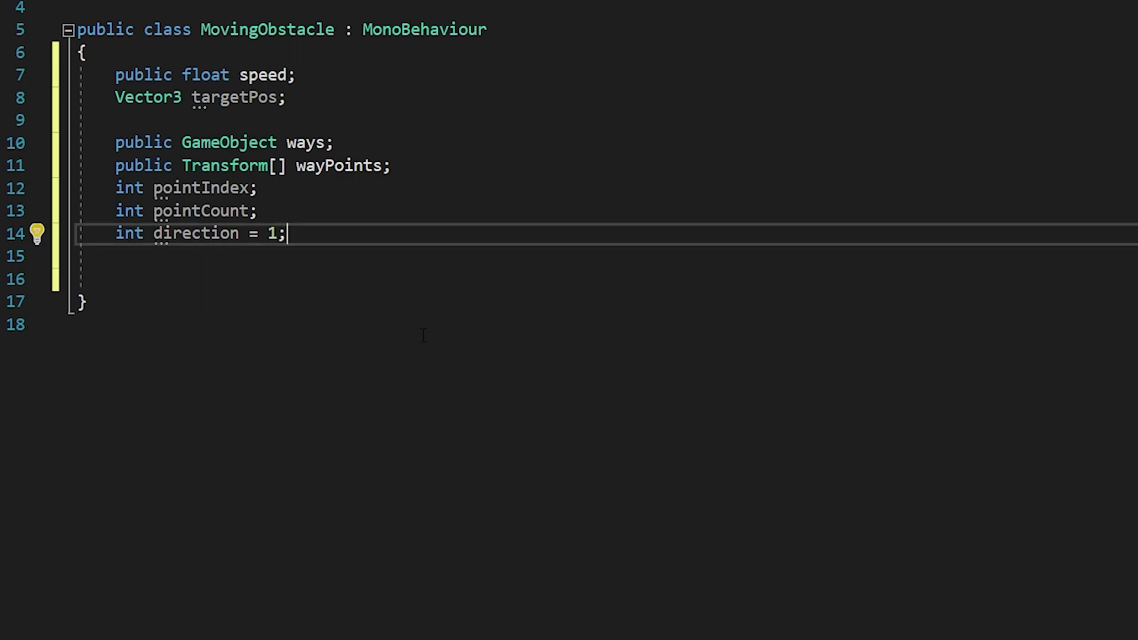
key("Return")
key("Return")
type("aw")
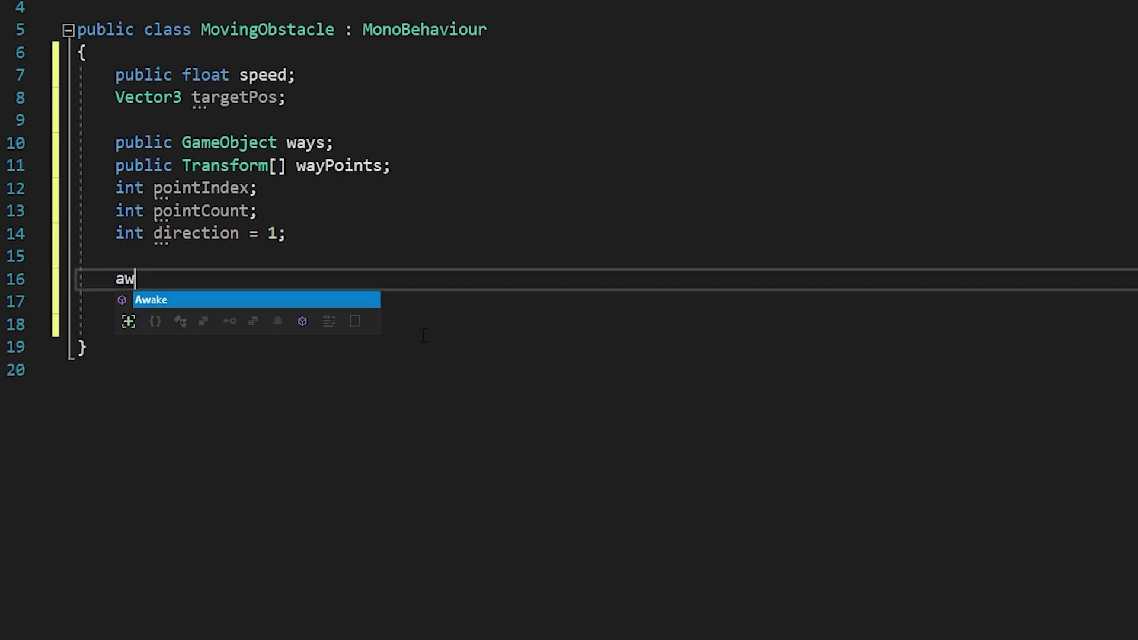
key("Tab")
key("Return")
key("Return")
key("Return")
key("Return")
key("Return")
key("ctrl+End")
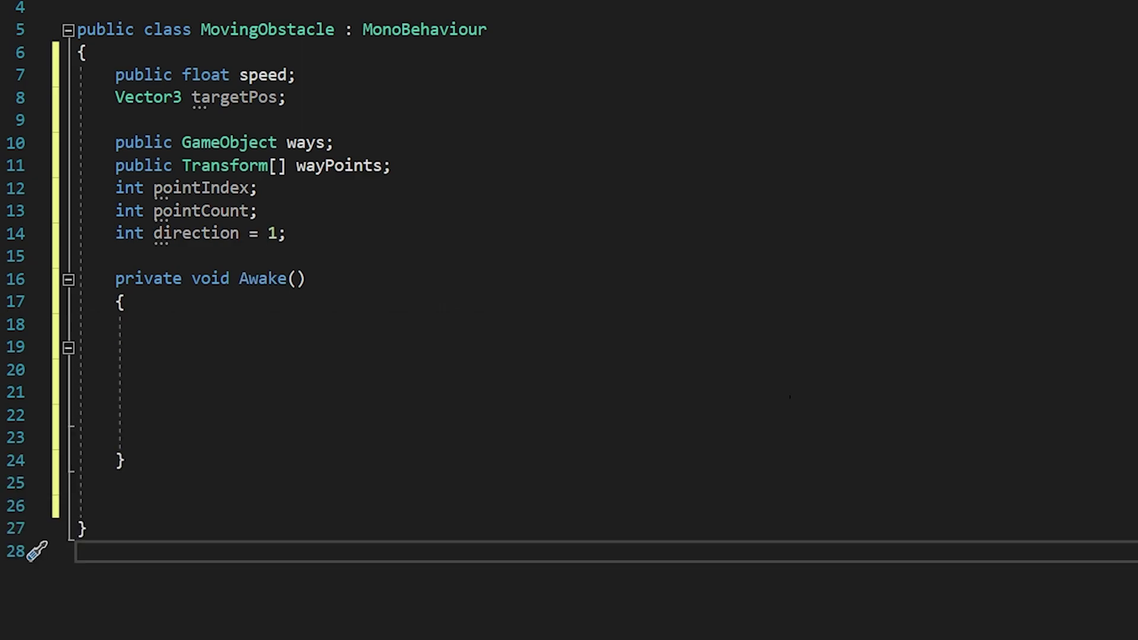
type("wayPoints = new Transform[ways.transform.childCount]; ")
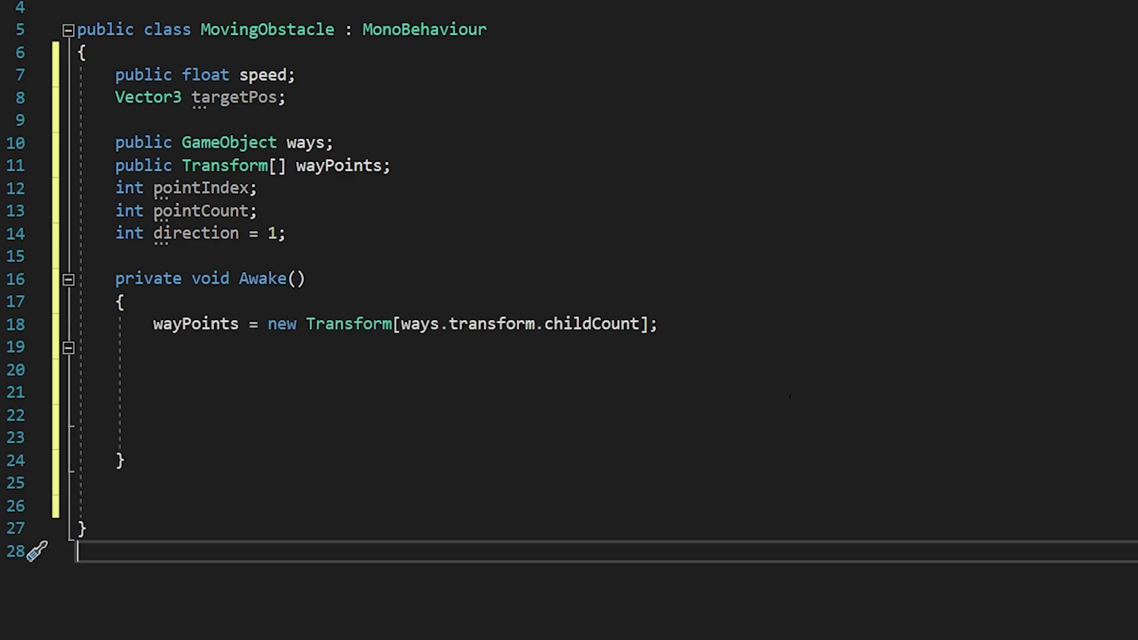
type("for (int i = 0; i < ways.gameObject.transform.childCount; i++)")
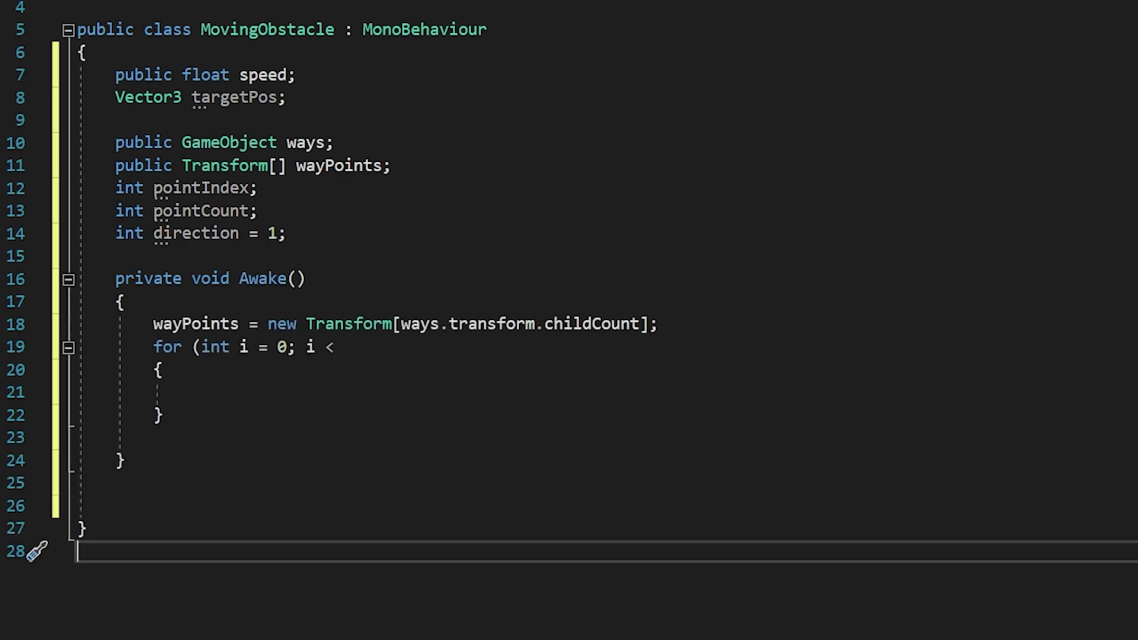
key("Down")
key("Down")
type("wayPoints[i] = ways.transform.GetChild(i).gameObject.transfo")
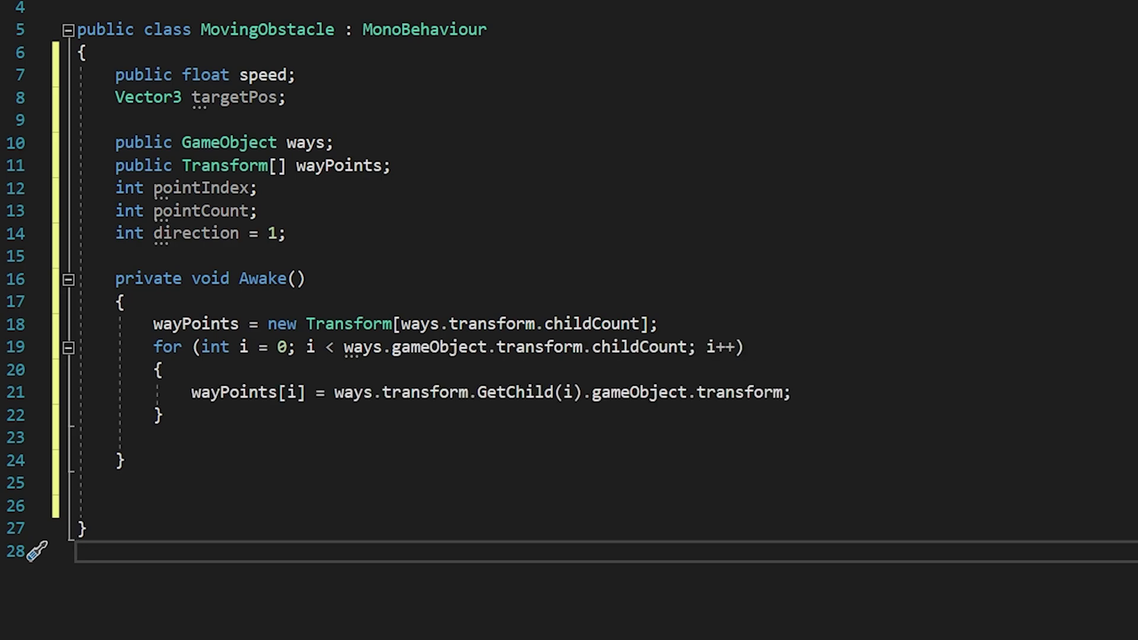
Write Start setting pointCount to wayPoints.Length, pointIndex to 1, and targetPos to that waypoint's position
left_click(116, 483)
type("start")
key("Tab")
type("pointCount = wayPoints.Length;")
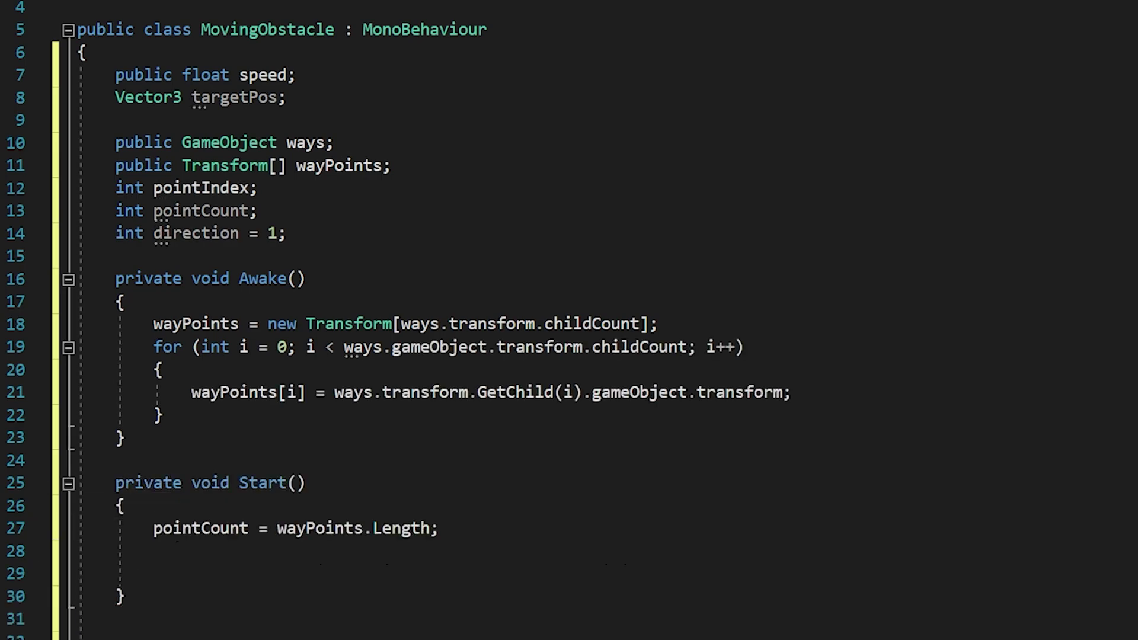
key("Return")
type("pointIndex = 1;")
key("Return")
type("targetPos = wayPoints[pointIndex].transform.position;")
Begin Update with step = speed * Time.deltaTime and Vector3.MoveTowards toward the target
scroll(402, 573, "down", 2)
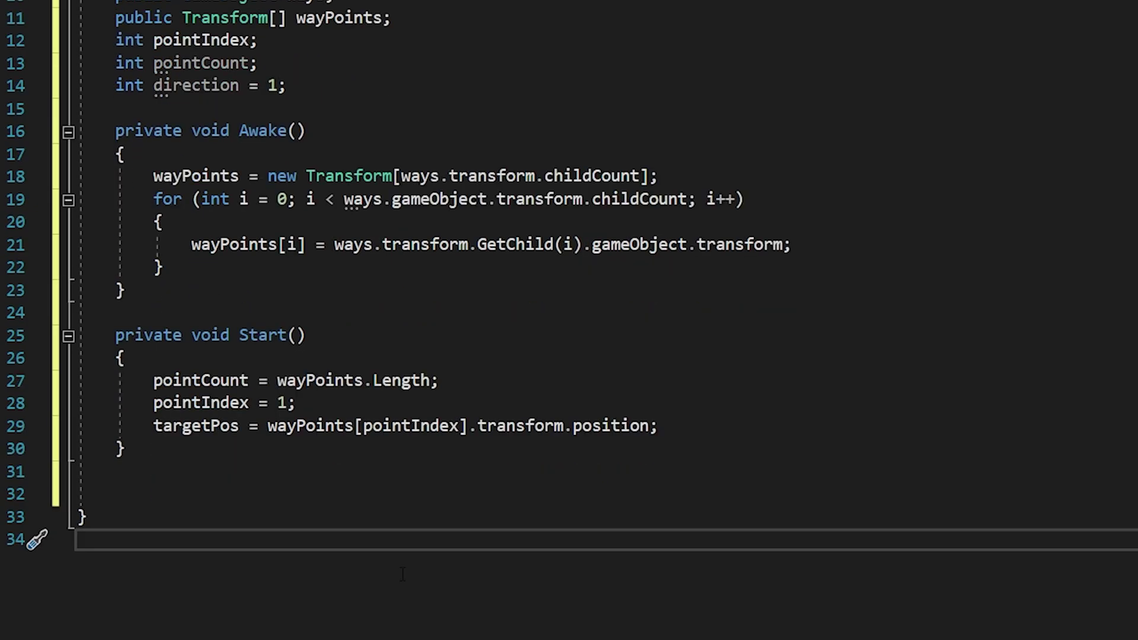
scroll(402, 574, "down", 4)
left_click(320, 177)
key("Return")
key("Return")
type("upda")
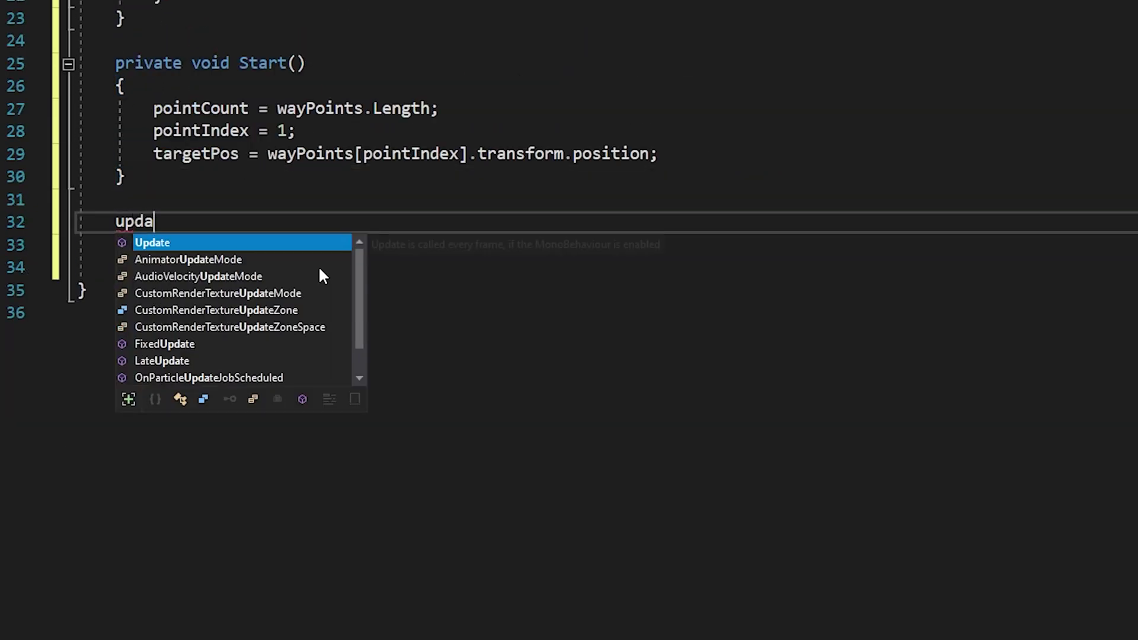
key("Tab")
type("var step = speed * Time.deltaTime; transform.position = Vector3.MoveTowards(transform.position, targetPos, step);")
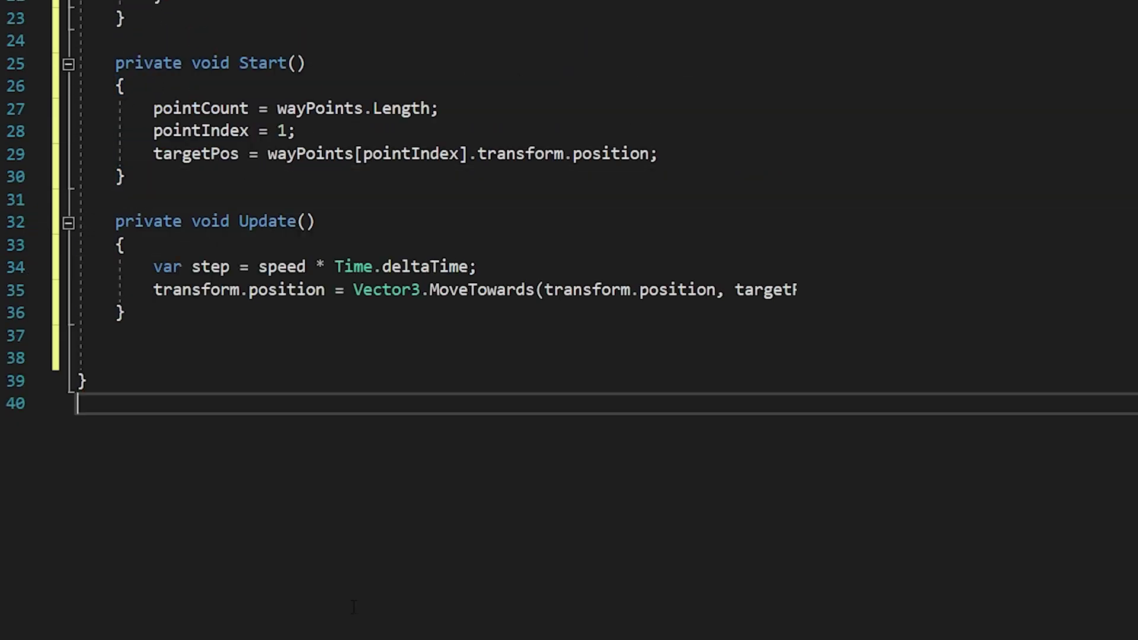
Make Update call NextPoint() once transform.position equals targetPos
key("Return")
key("Return")
key("Return")
key("Return")
key("Return")
type("if (transform.position == targetPos)")
key("Return")
type("NextPoint();")
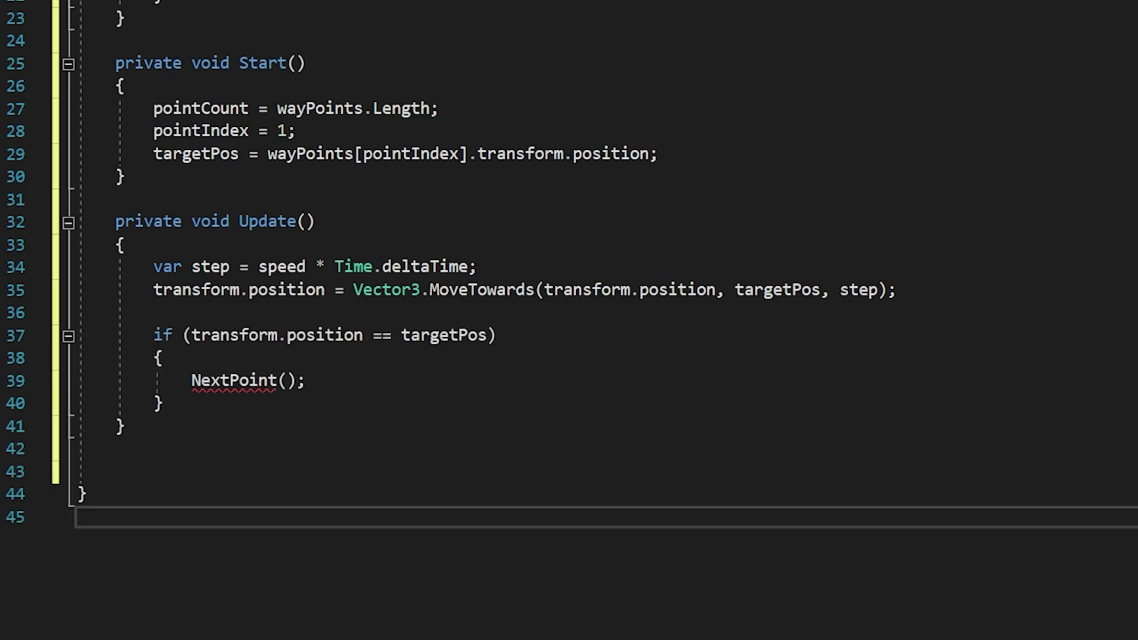
scroll(568, 320, "down", 3)
Write NextPoint, setting direction to -1 at the last point and 1 at the first
key("Up")
key("Up")
type("void NextPoint()")
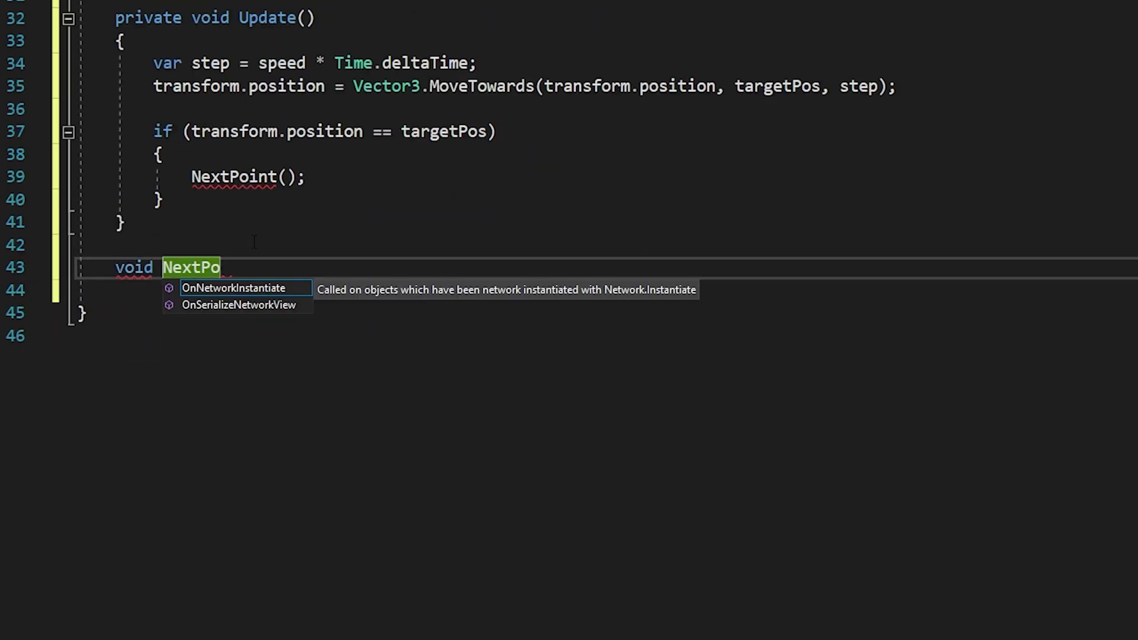
key("Return")
type("{")
key("Return")
key("Return")
key("Return")
key("Return")
left_click(267, 593)
key("Up")
key("Up")
key("Up")
key("Up")
key("Up")
key("Up")
key("Up")
type("if (pointIndex == pointCount - 1) // Arrived last point { direction = -1;")
key("Down")
key("Down")
type("if (pointIndex == 0) // Arrived first point { direction = 1;")
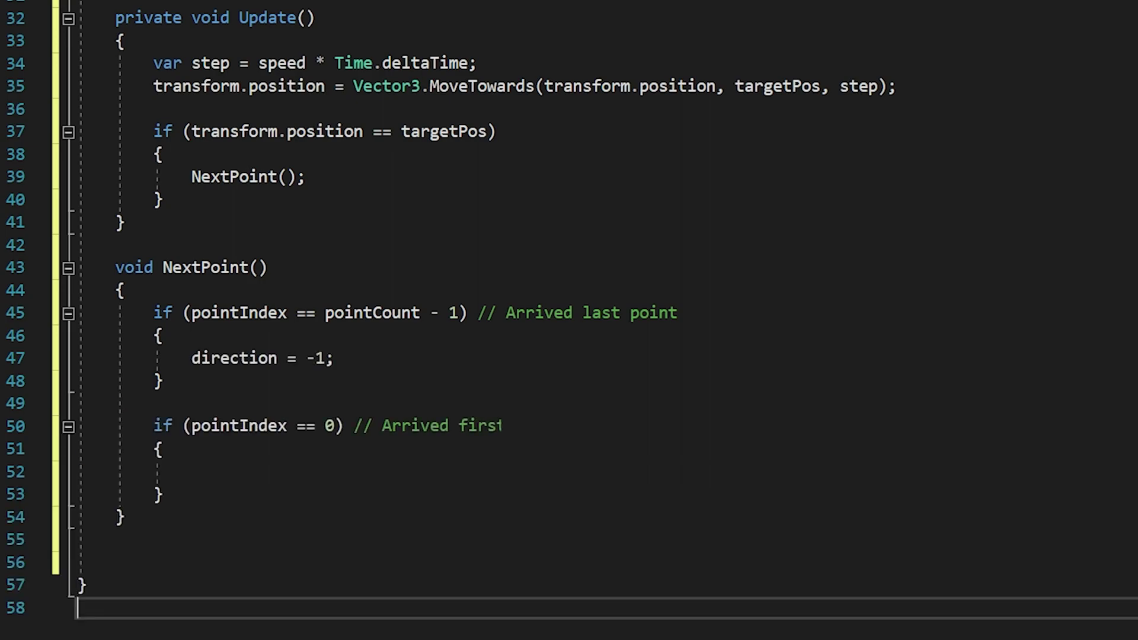
Advance pointIndex by direction, retarget targetPos to the new waypoint, and save the script
key("Down")
key("Down")
type("pointIndex += direction;")
key("Return")
type("targetPos = wayPoints[pointIndex].transform.position;")
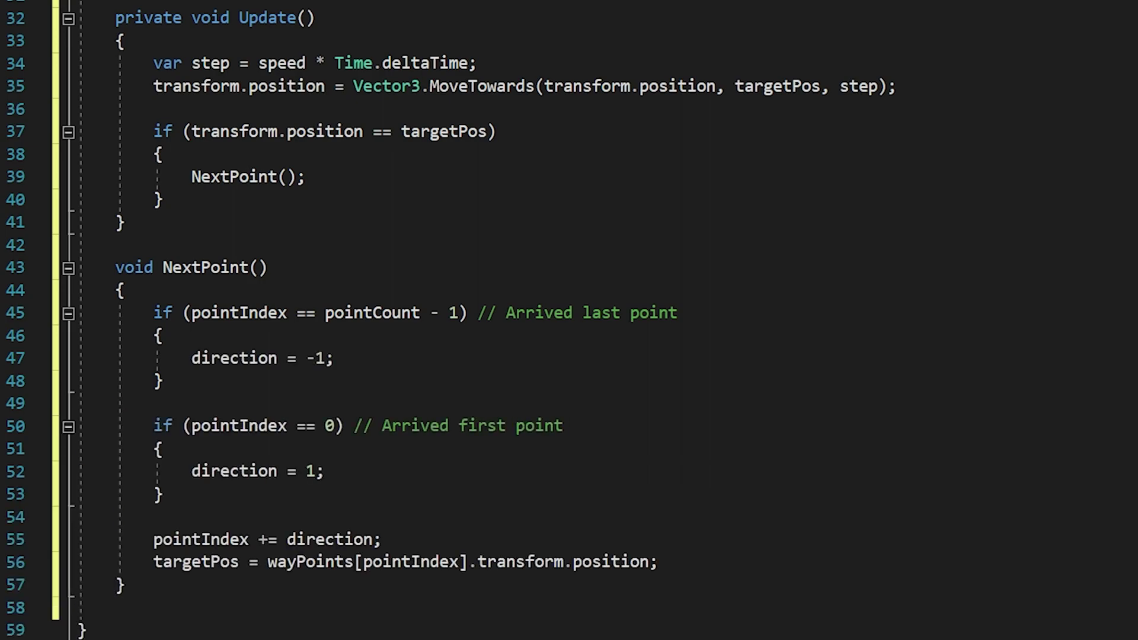
key("ctrl+s")
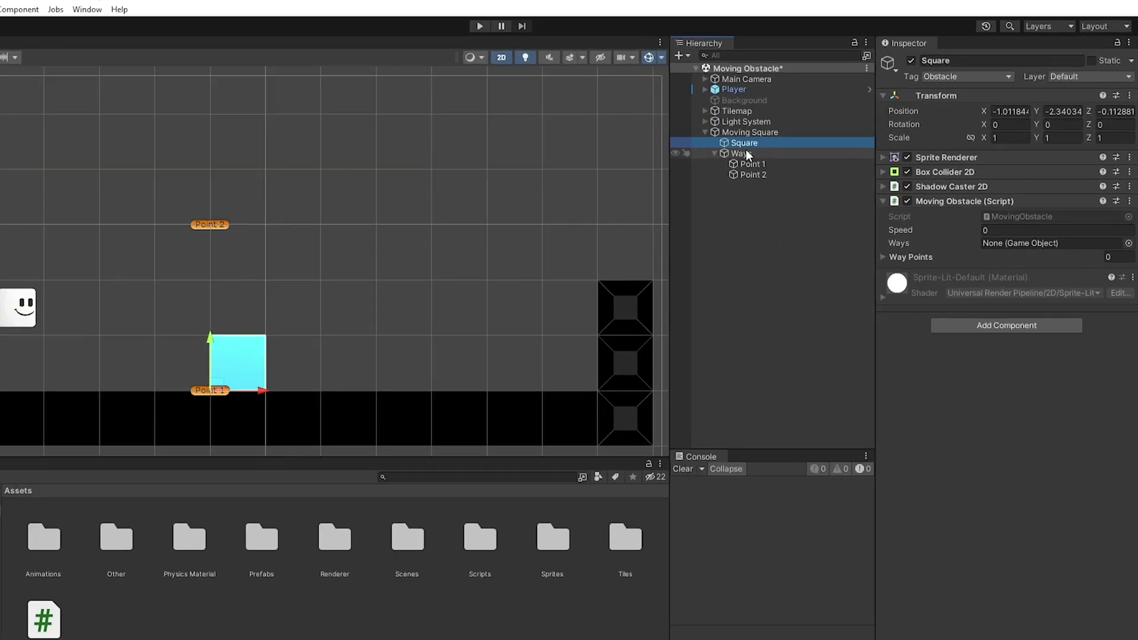
Assign Ways to the square's Moving Obstacle script and play-test its motion, trying a speed of 5
left_click_drag(745, 151, 1002, 245)
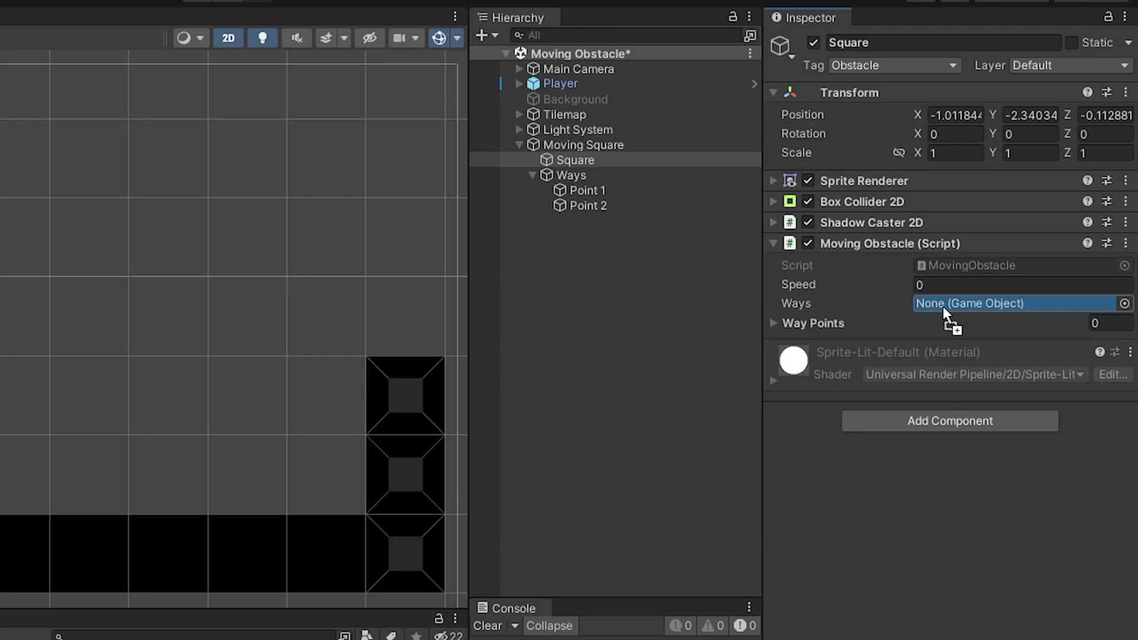
left_click_drag(942, 306, 942, 306)
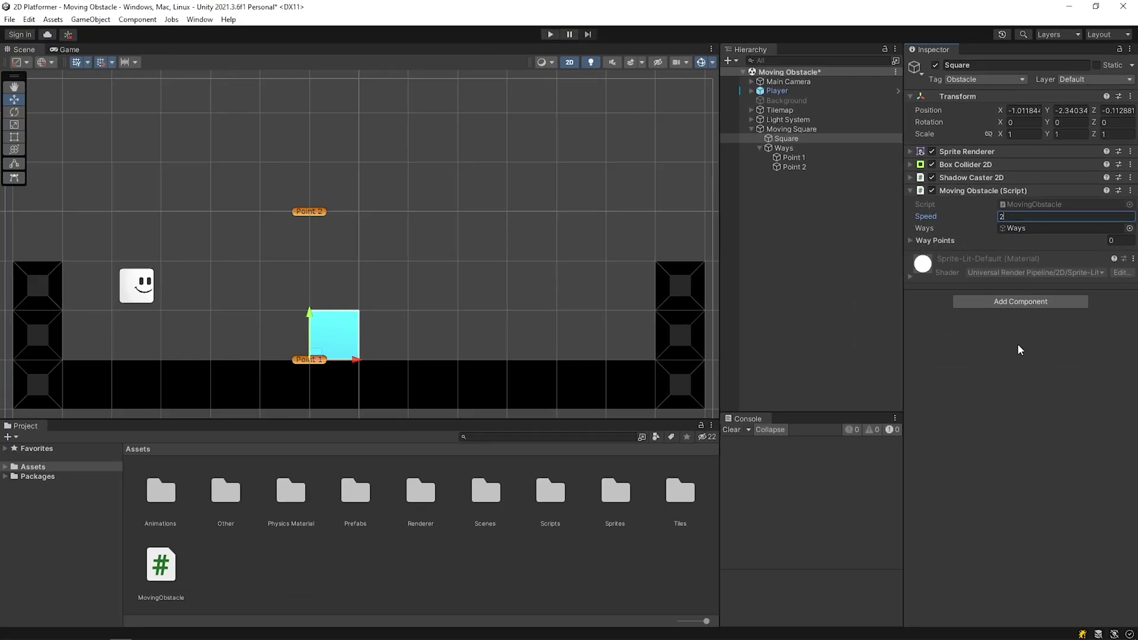
key("ctrl+p")
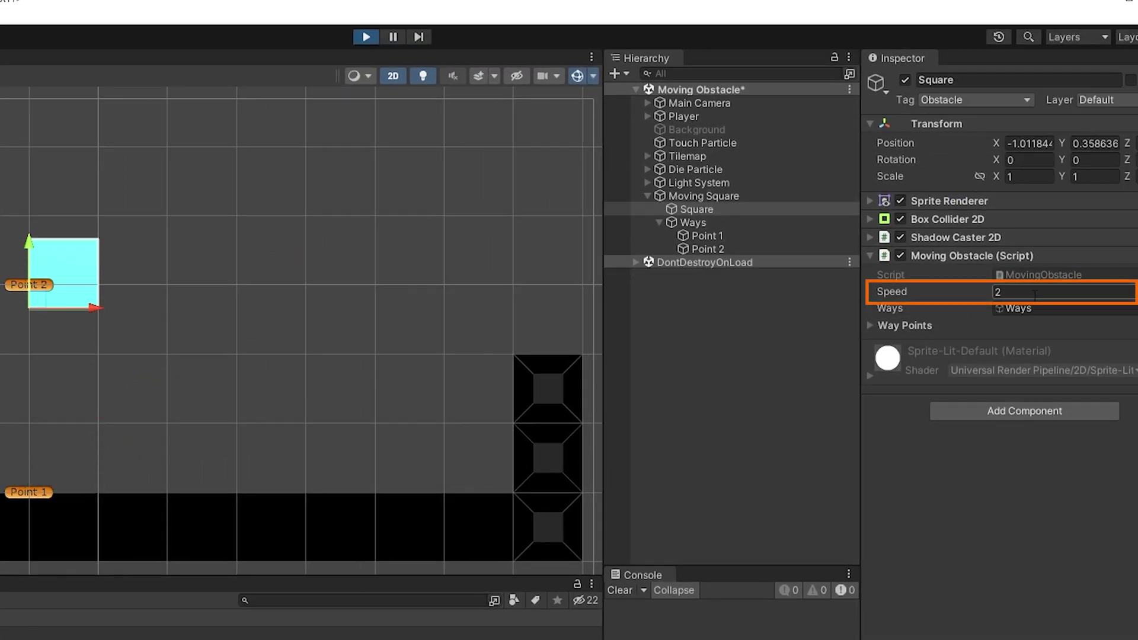
left_click(1033, 291)
type("5")
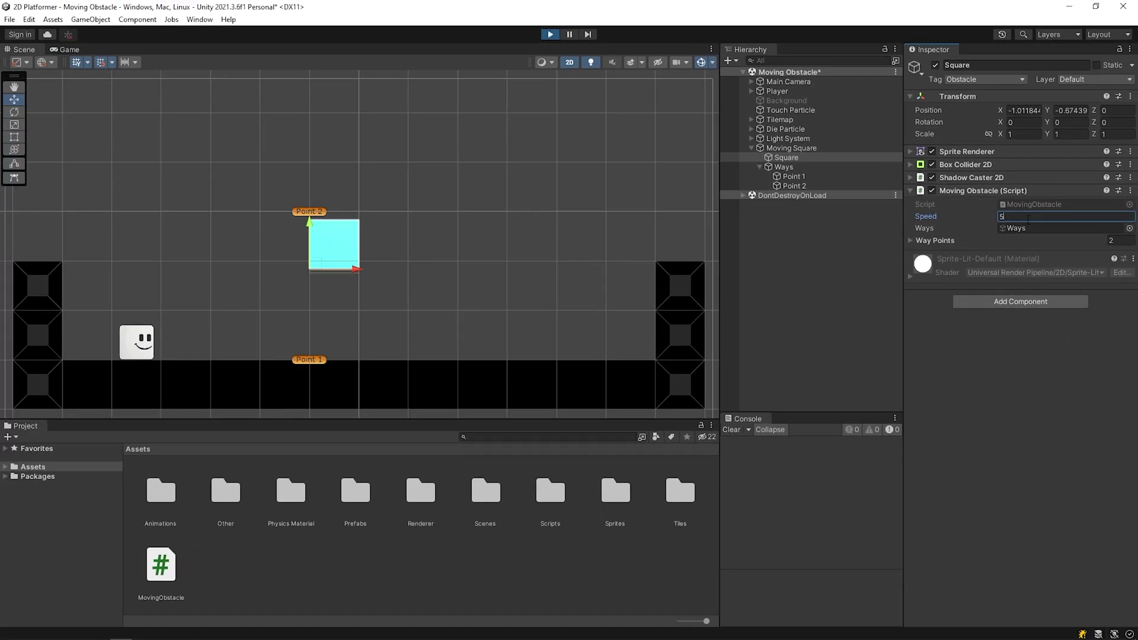
key("ctrl+p")
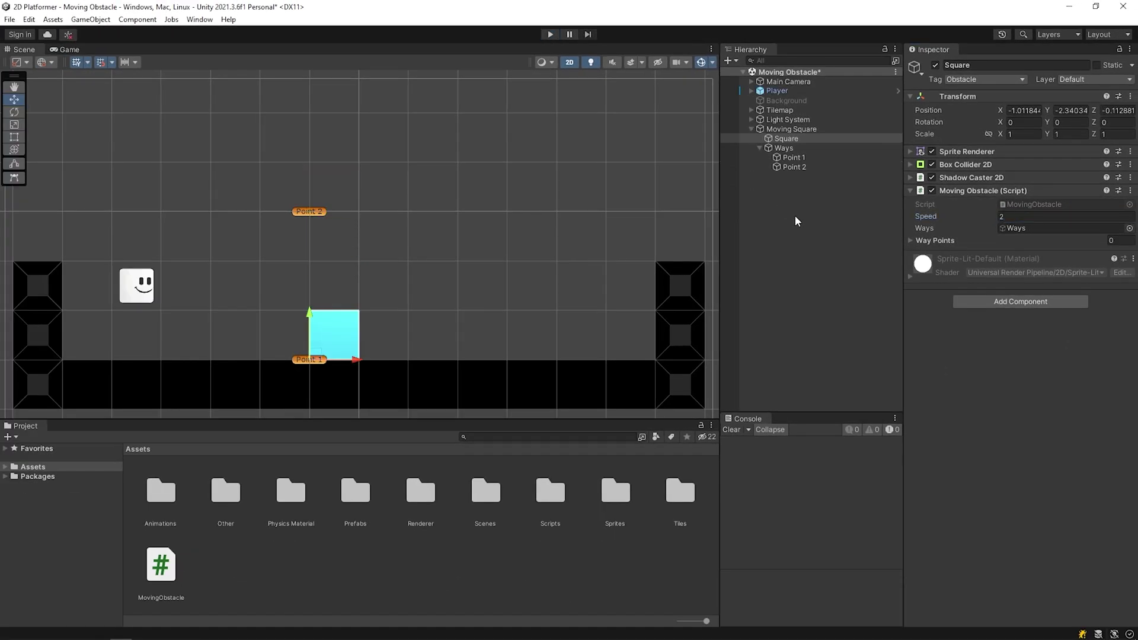
Duplicate Point 2, move the copy to its right, and rename it Point 3
left_click(795, 215)
left_click(806, 166)
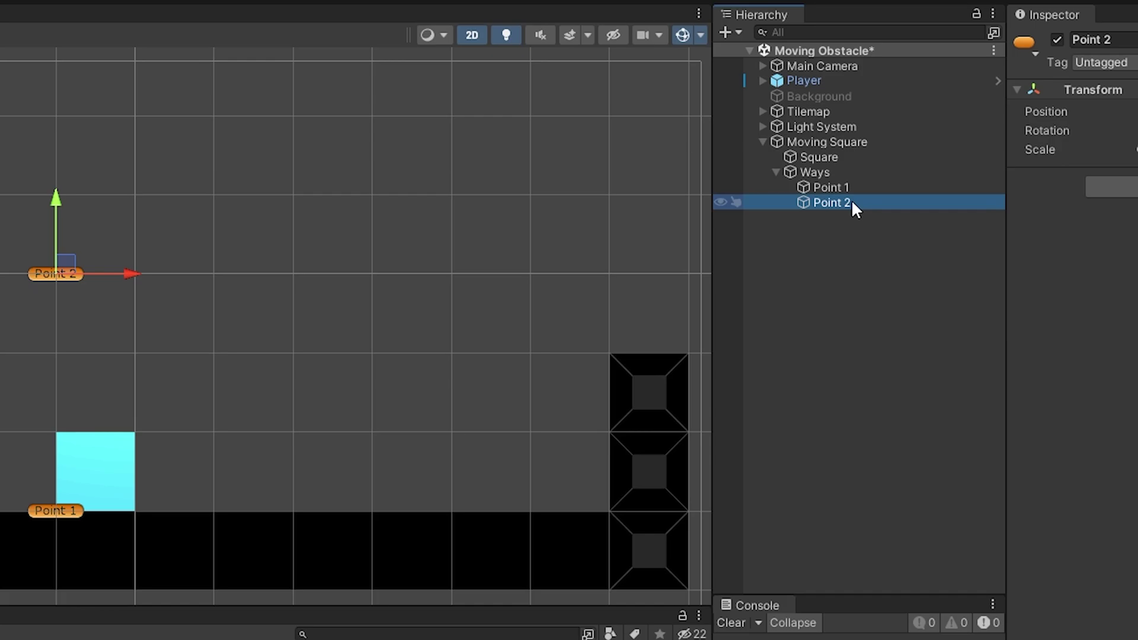
key("ctrl+d")
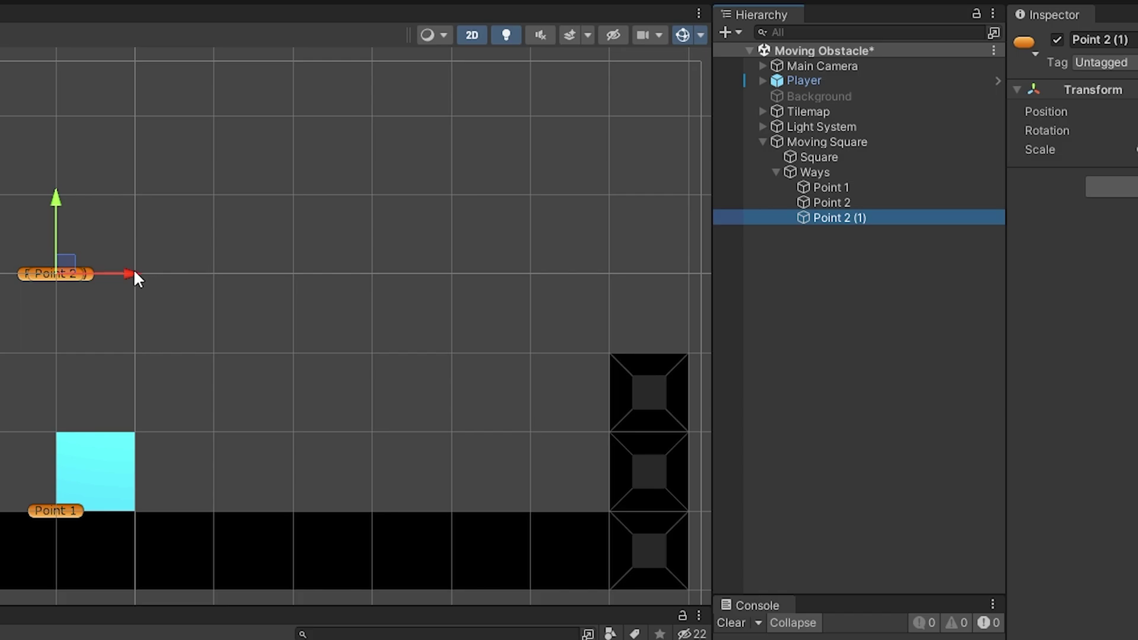
left_click_drag(134, 274, 391, 279)
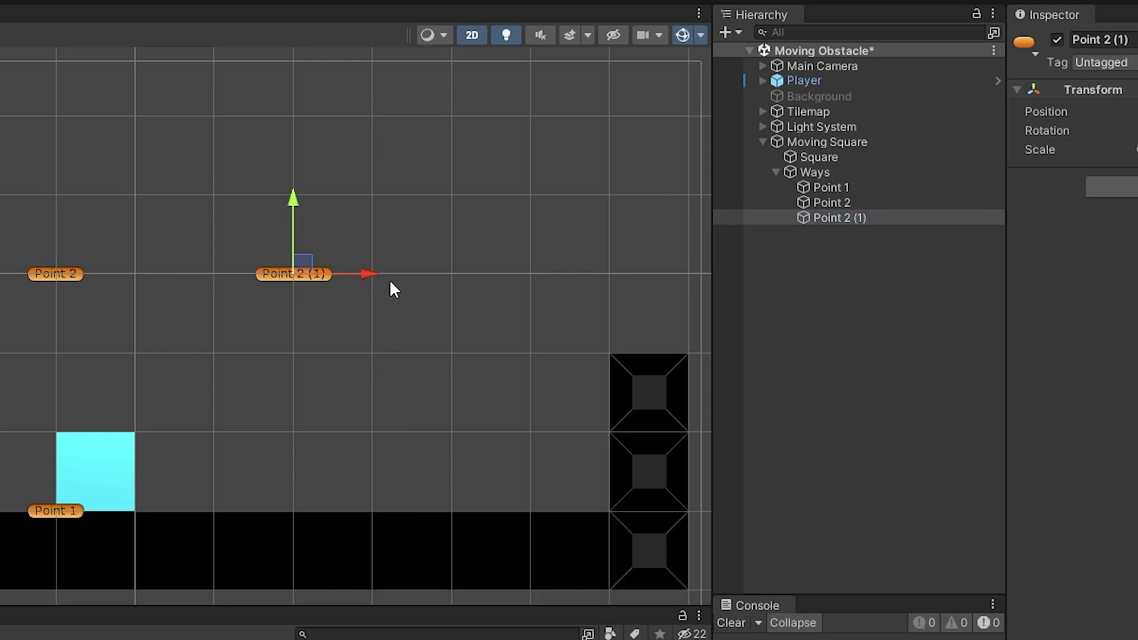
left_click(859, 217)
left_click(881, 217)
key("BackSpace")
key("BackSpace")
key("BackSpace")
key("BackSpace")
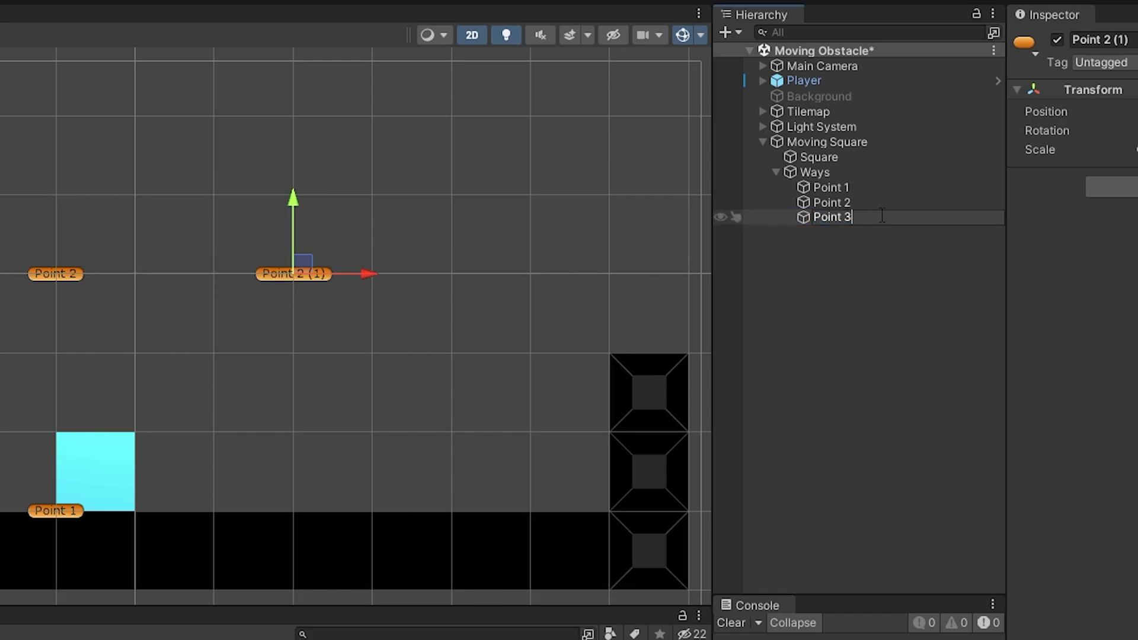
type("3")
left_click(881, 335)
Play-test in the Game view, moving the player right while the square travels three points
key("ctrl+p")
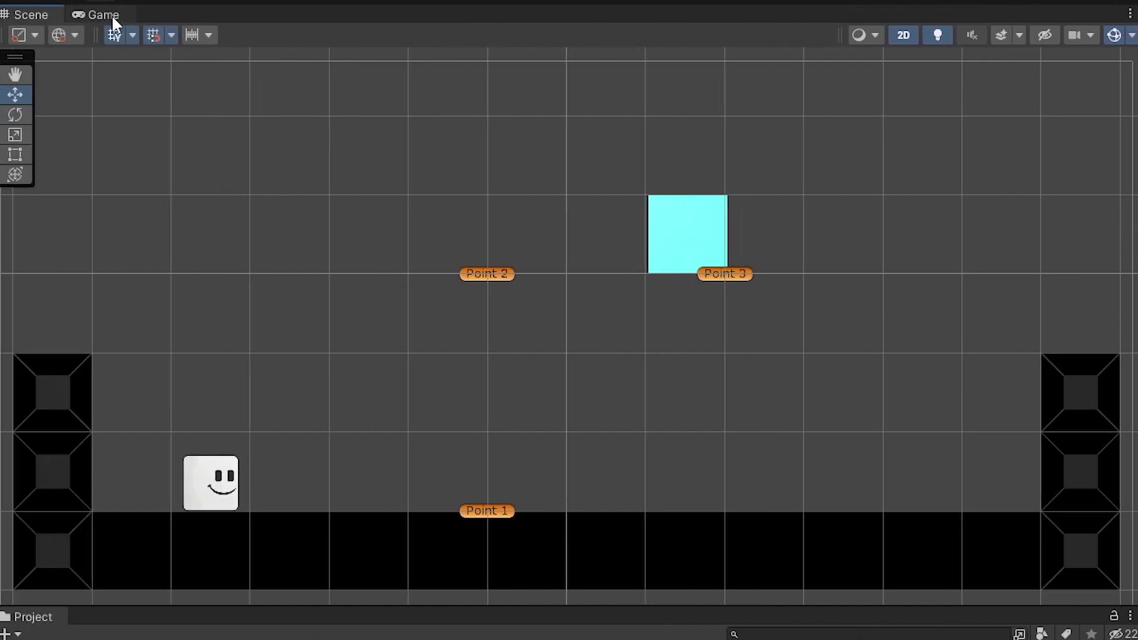
left_click(112, 15)
key("Right")
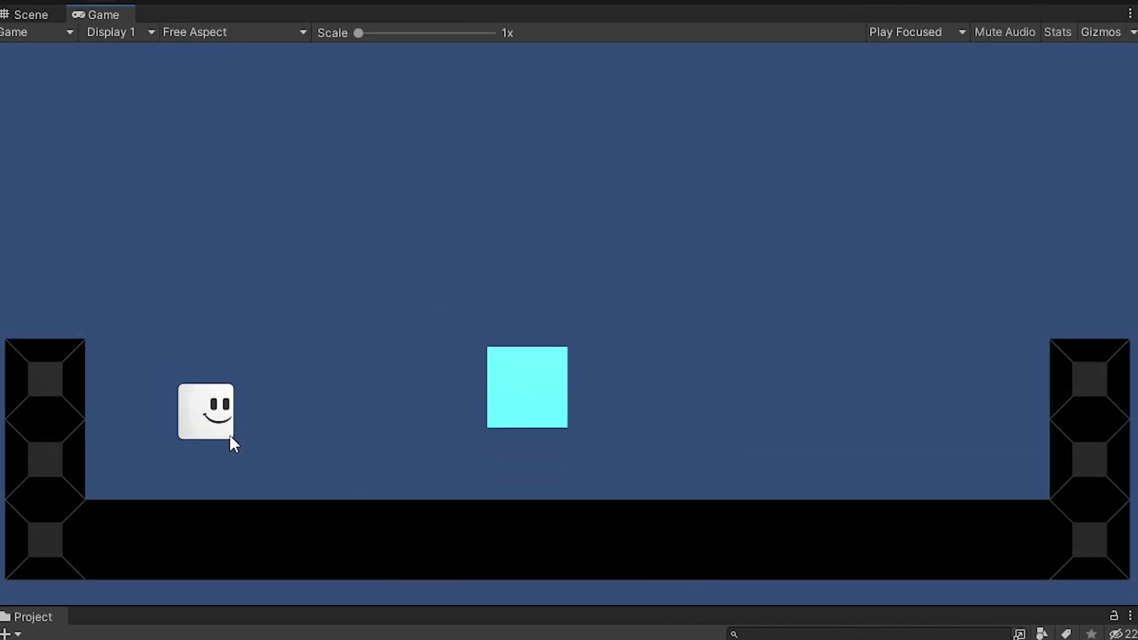
left_click(50, 16)
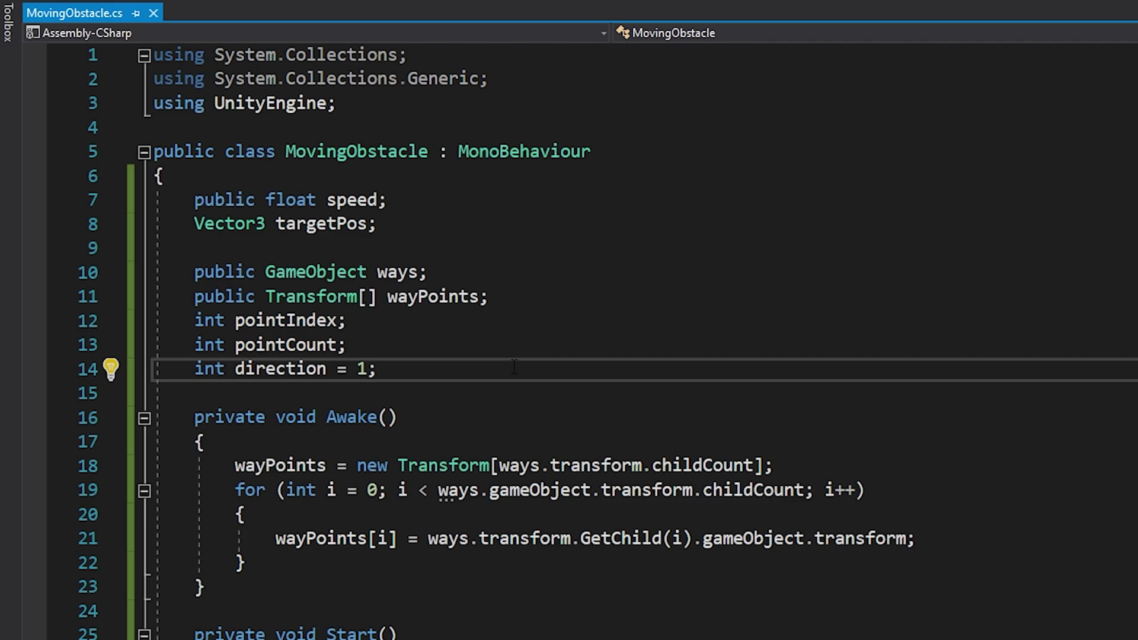
Add public float waitDuration and int speedMultiplier fields, and multiply step by speedMultiplier
key("Return")
key("Return")
type("public float waitDuration;")
key("Return")
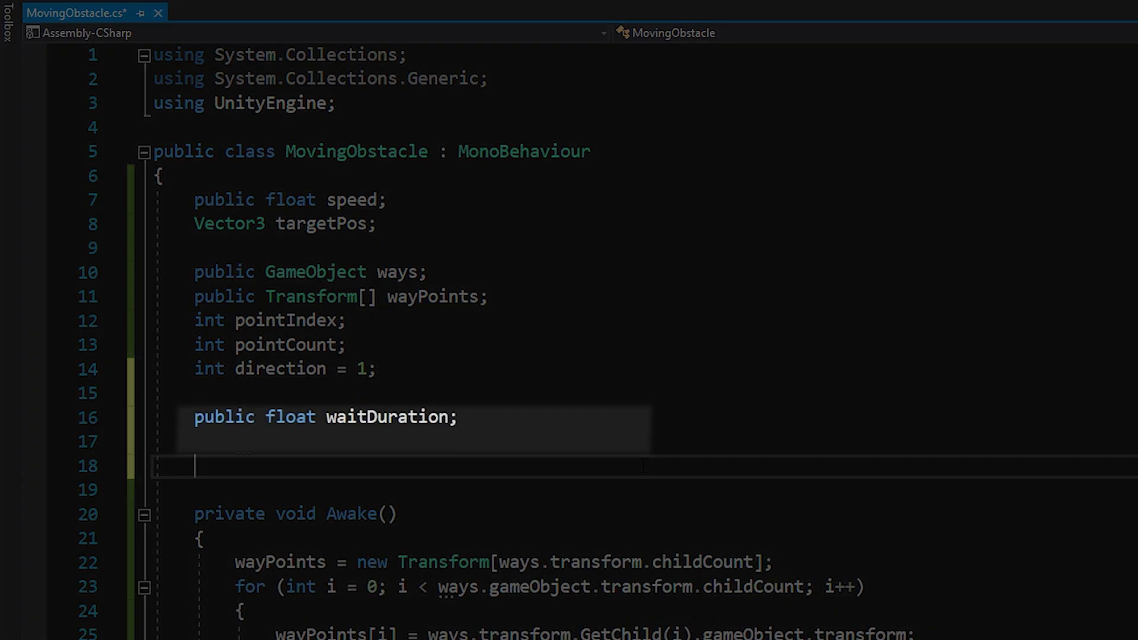
type("int speedMultiplier = 1;")
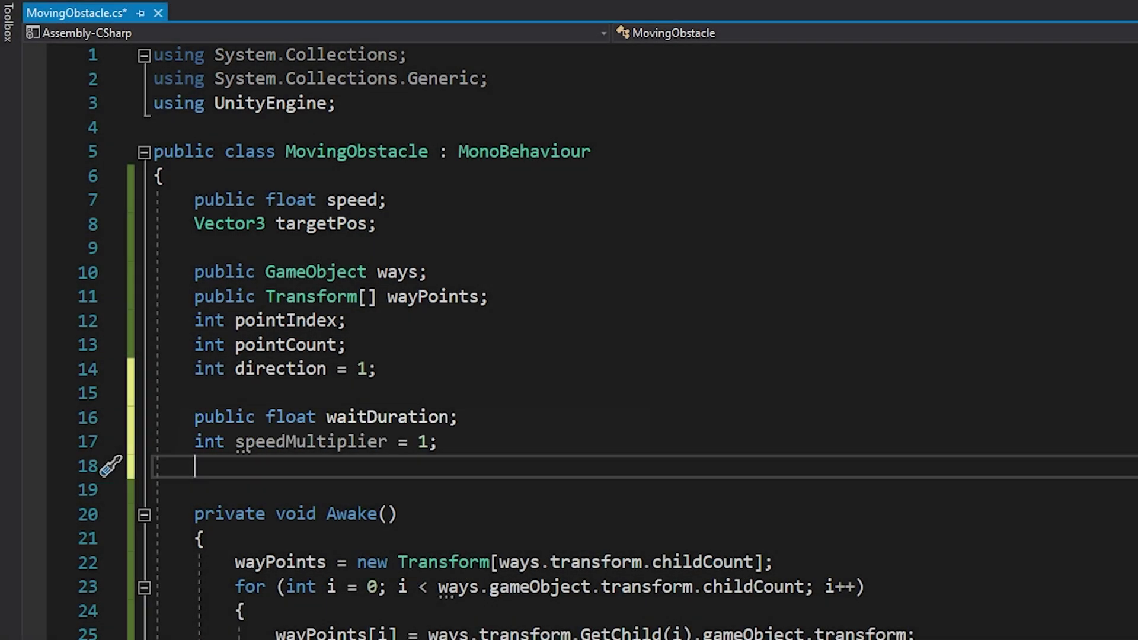
scroll(80, 631, "down", 5)
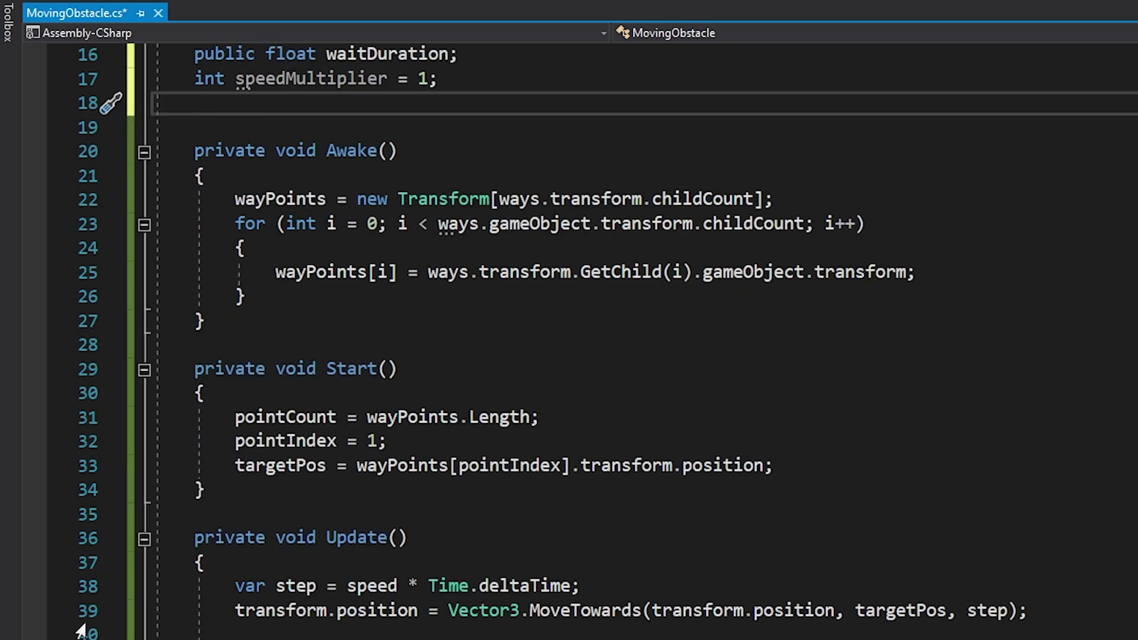
left_click(289, 357)
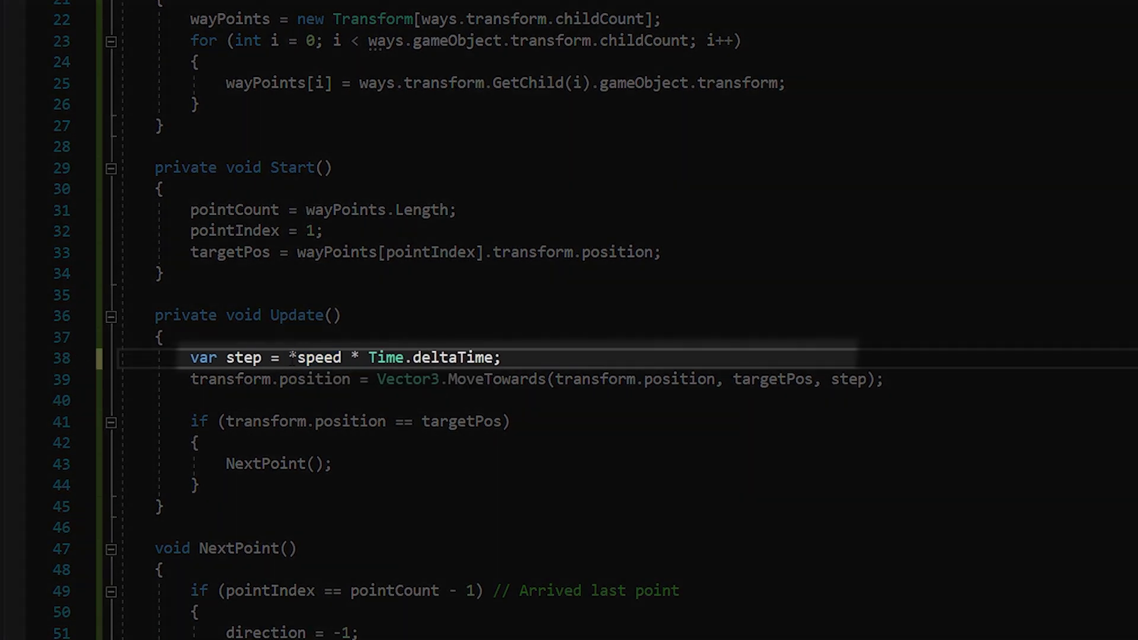
type("spe")
key("Escape")
type("edMultiplier")
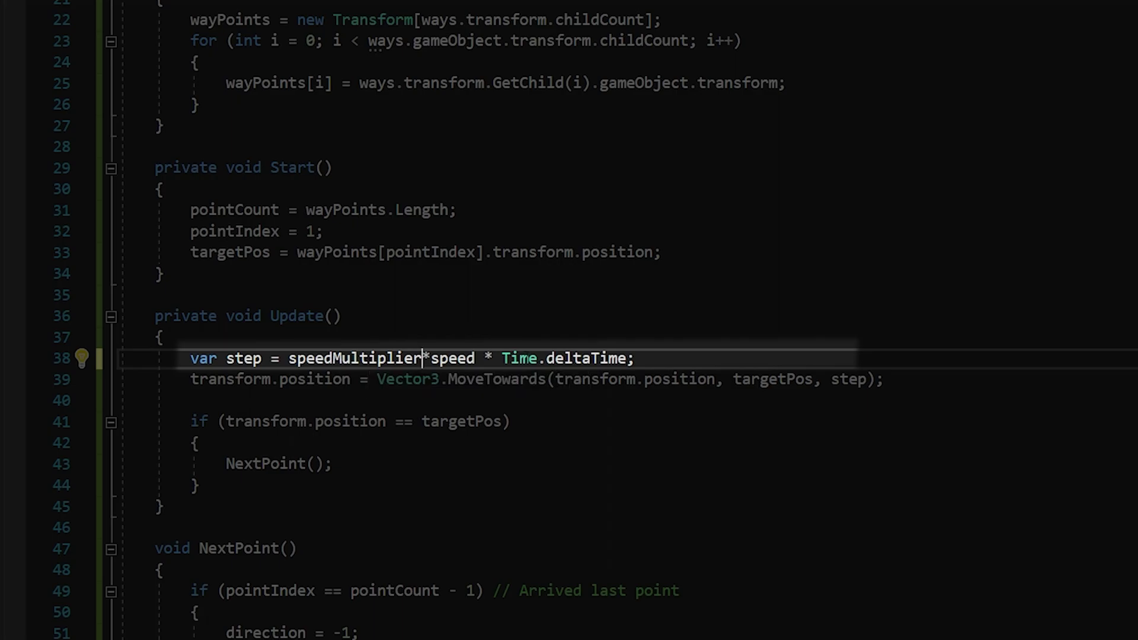
Write a WaitNextPoint coroutine that zeroes speedMultiplier for waitDuration seconds, and start it from NextPoint
key("Down")
key("Down")
key("Down")
key("Down")
key("Down")
scroll(895, 529, "down", 3)
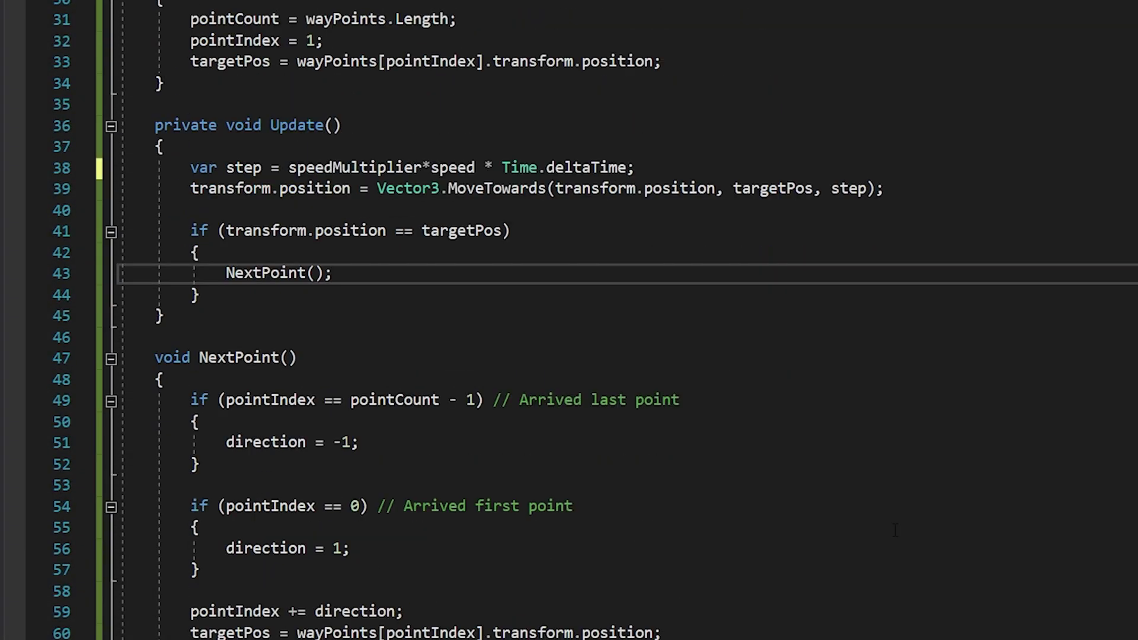
scroll(894, 529, "down", 3)
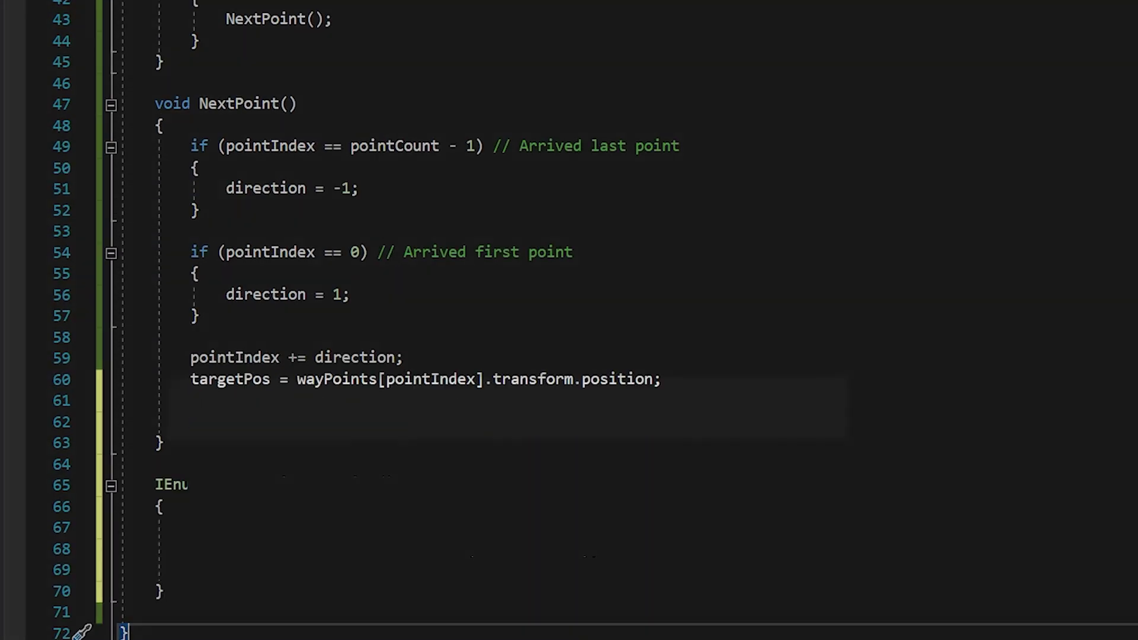
type("umerator WaitNextPoint()")
key("Down")
key("Down")
type("speedMultiplier = 0;")
key("Return")
type("yield re")
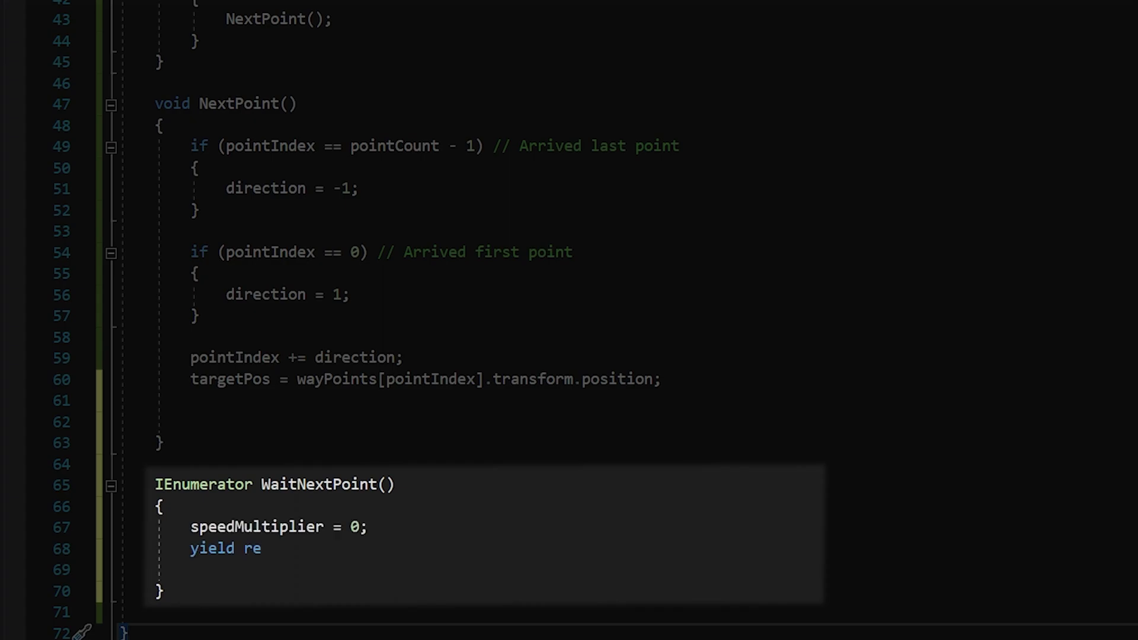
type("turn new WaitForSeconds(waitDuration);")
key("Return")
type("speedMultiplier = 1;")
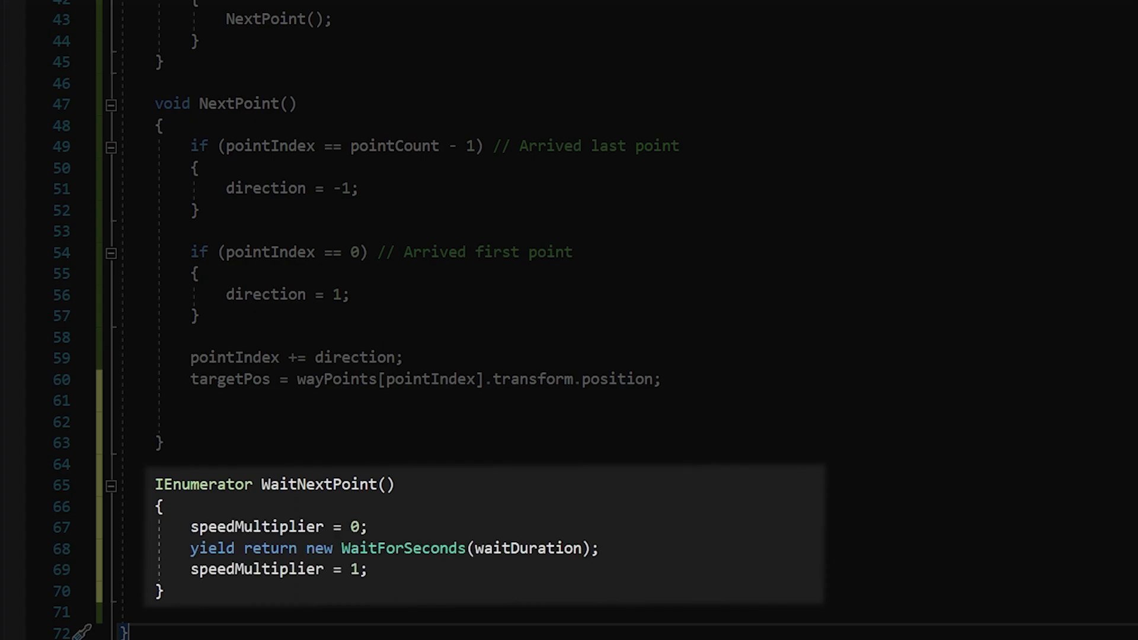
left_click(190, 400)
type("StartCoroutine(WaitNextPoin")
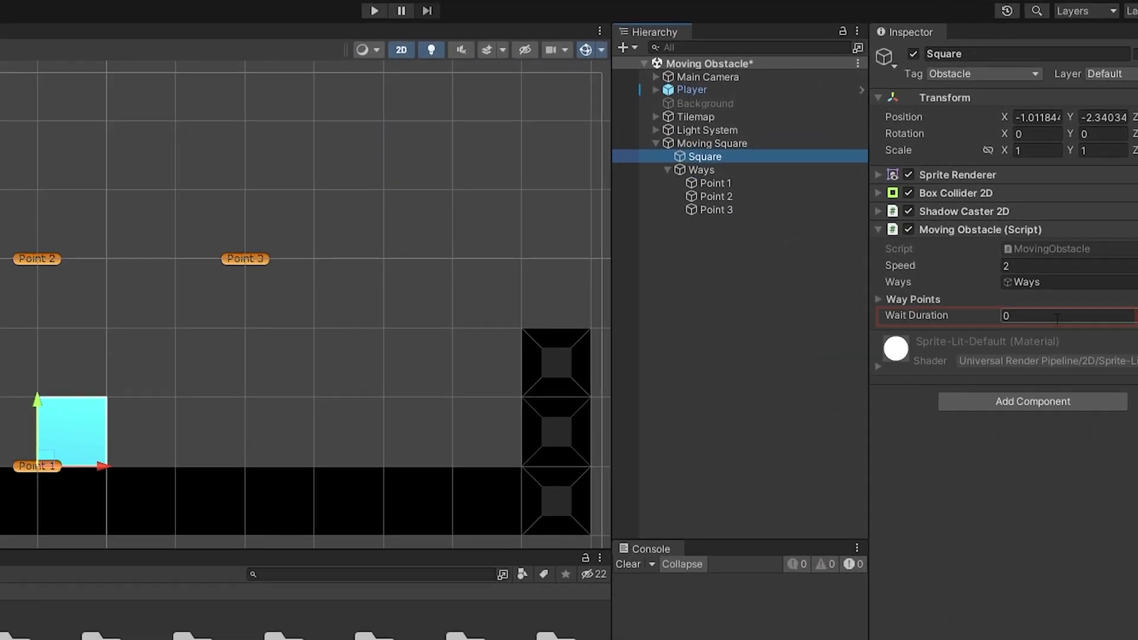
Play-test the square with Wait Duration 0, then 2, settling on 0.5
left_click(1042, 256)
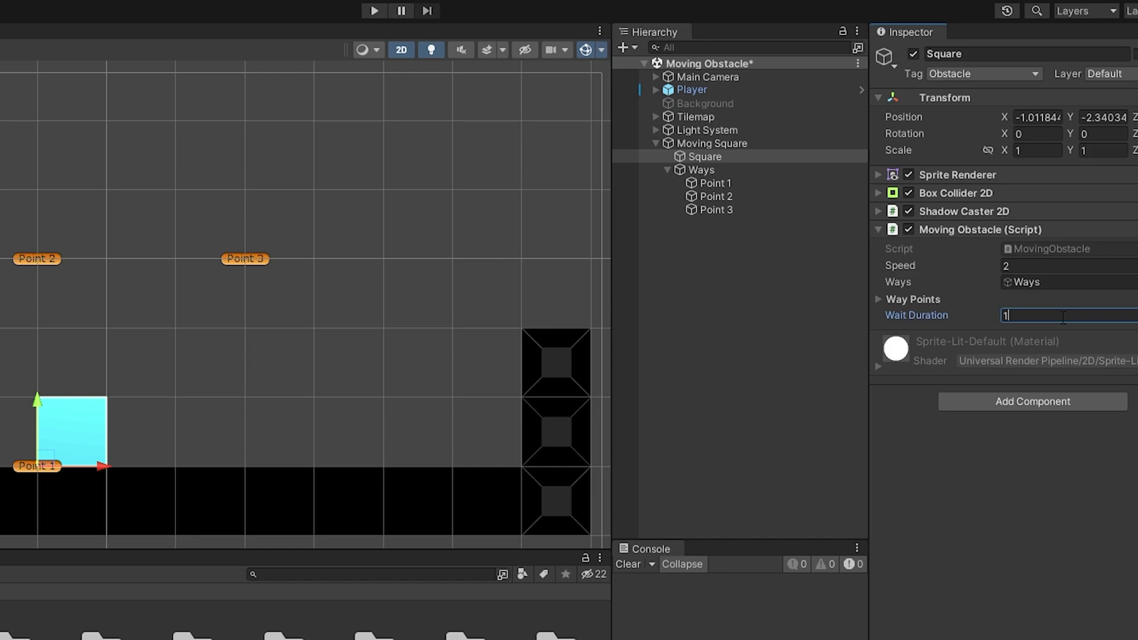
key("ctrl+p")
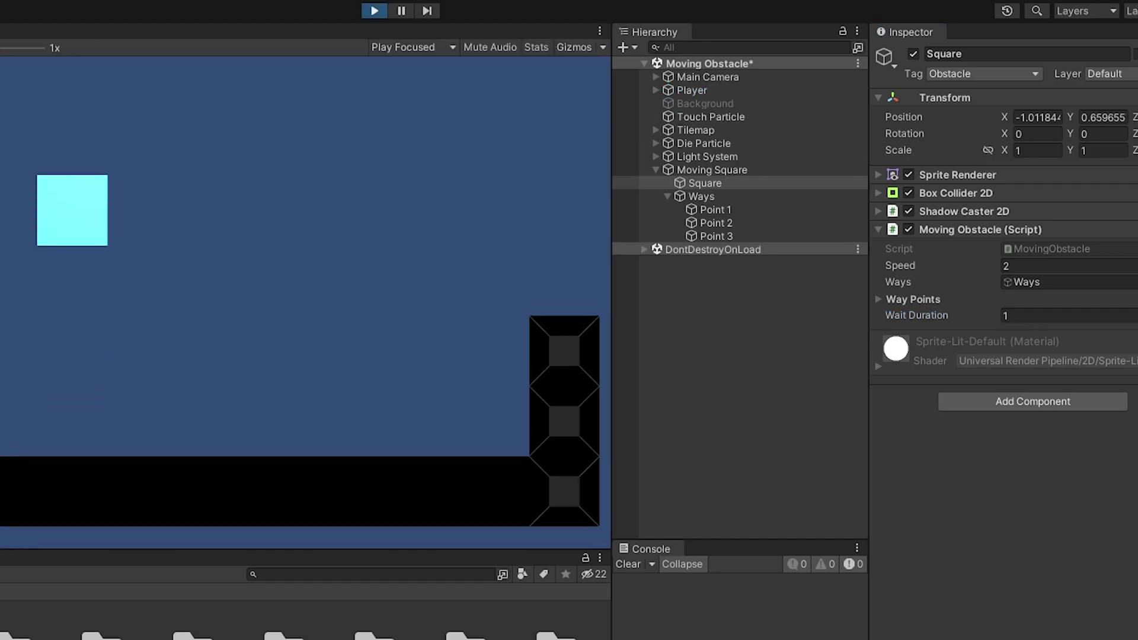
key("ctrl+1")
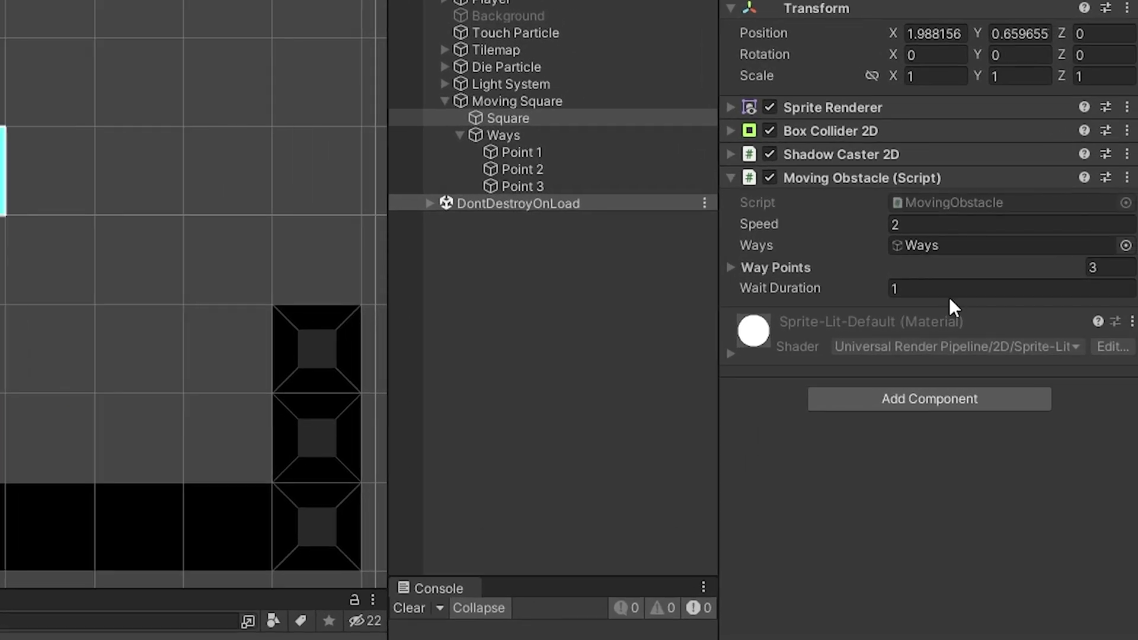
left_click(1048, 314)
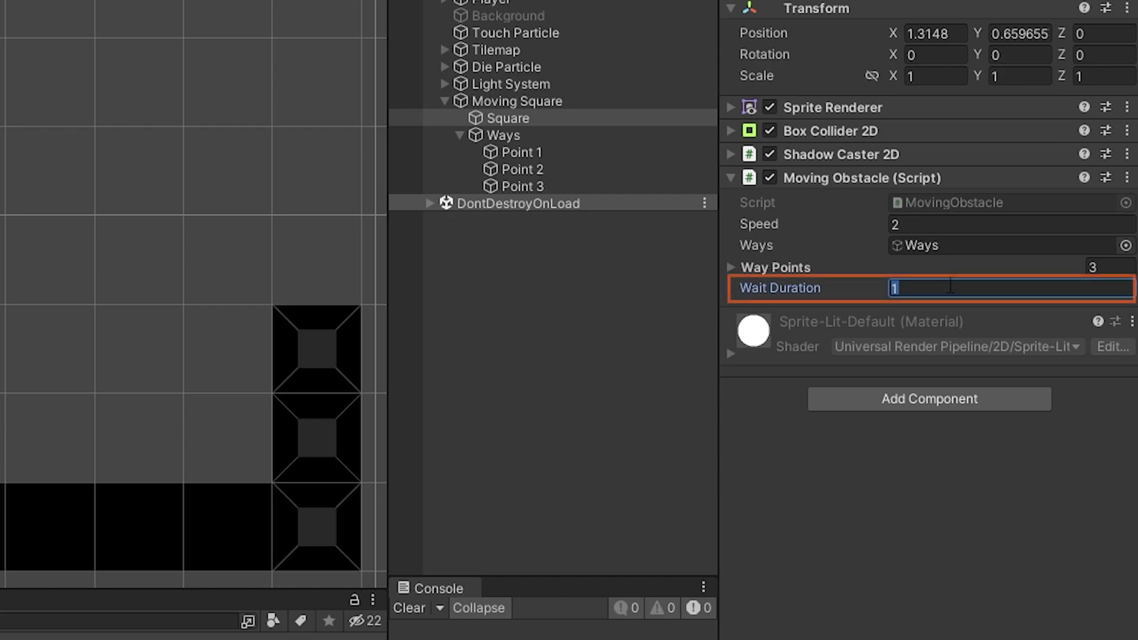
type("0")
key("Return")
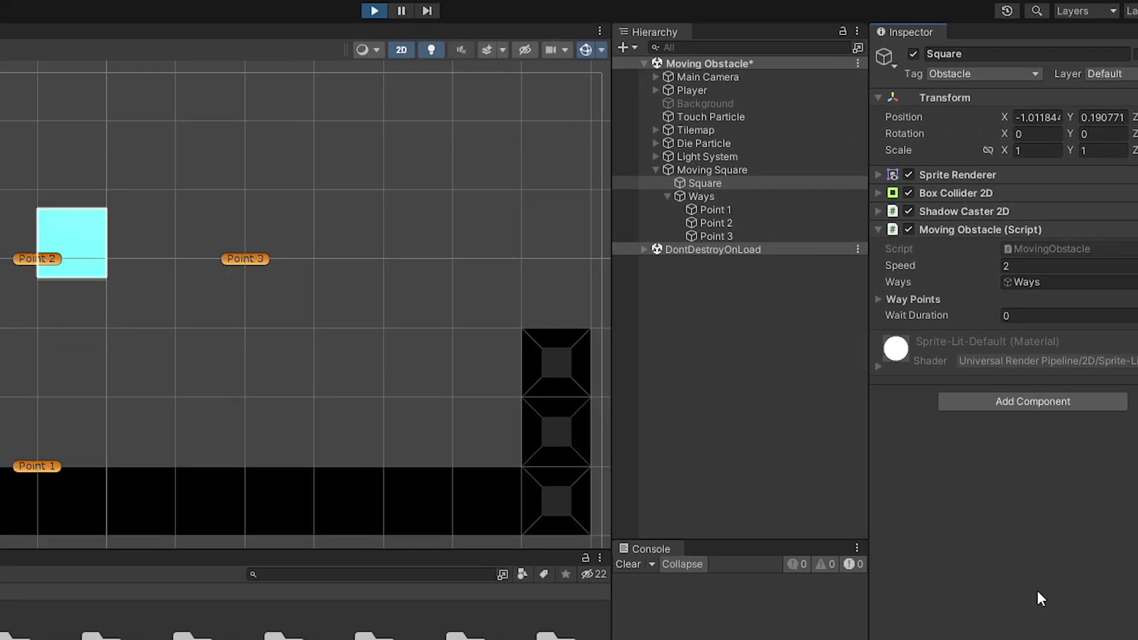
left_click(1032, 315)
type("2")
key("Return")
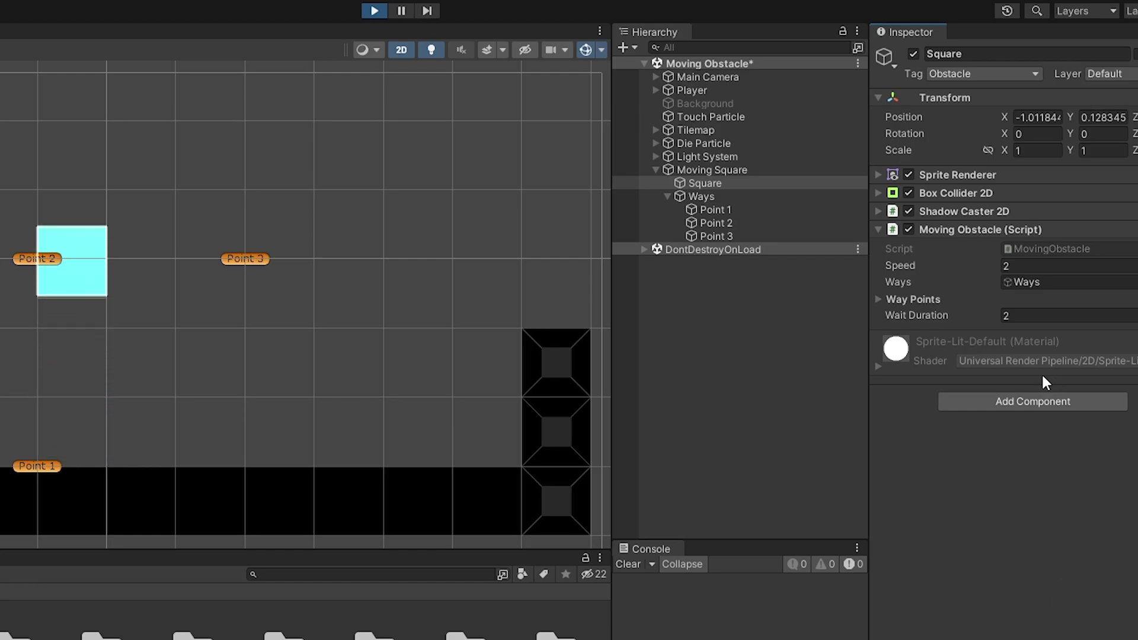
left_click(1033, 318)
type("0.5")
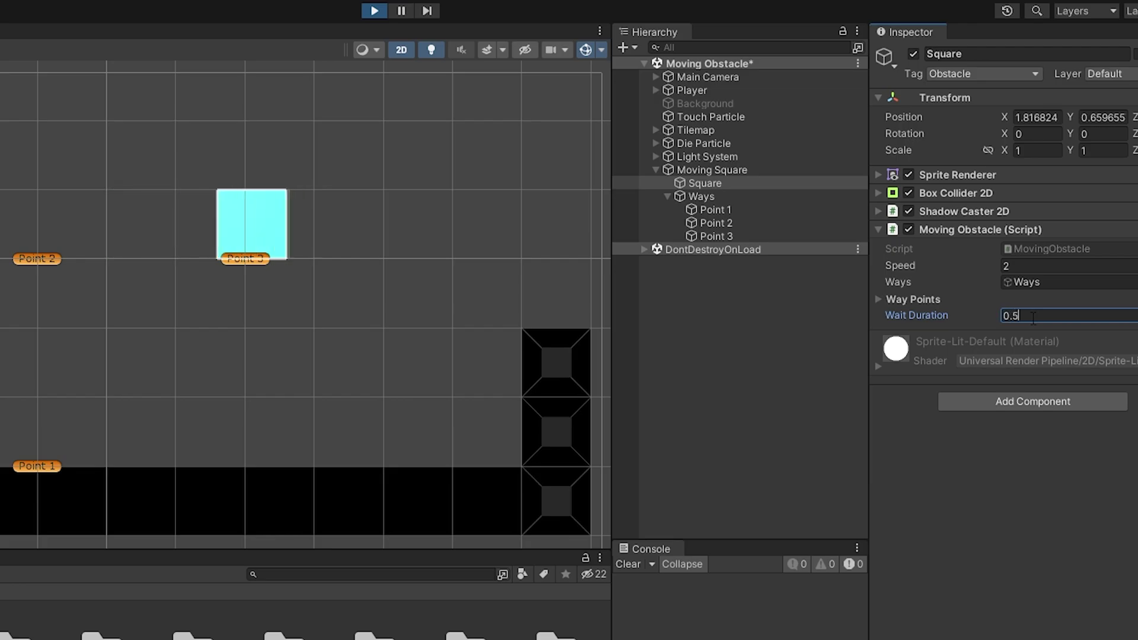
key("Return")
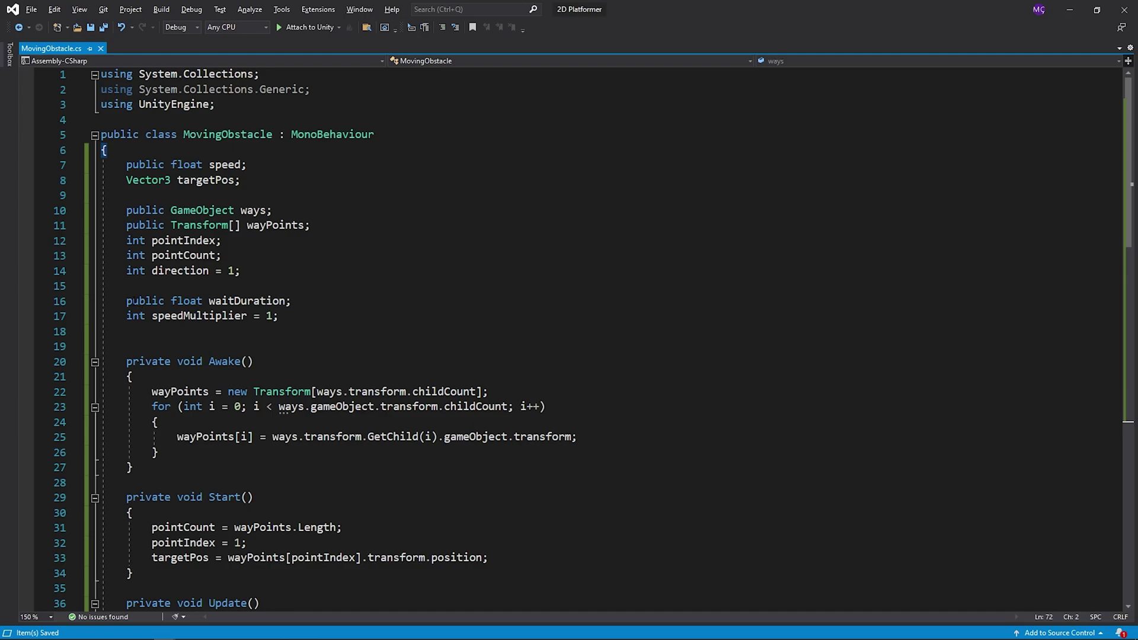
Move the waitDuration declaration to directly below the speed field
left_click_drag(127, 301, 291, 301)
key("ctrl+c")
key("BackSpace")
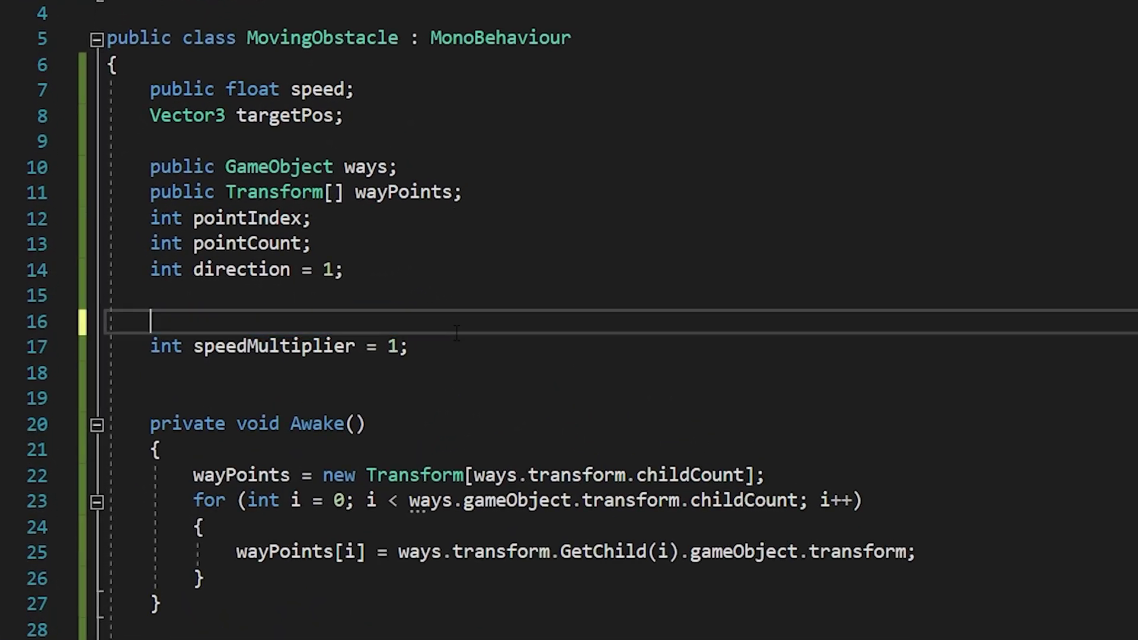
left_click(275, 167)
key("Return")
Add [Range(0,5)] above speed and [Range(0,2)] above waitDuration
key("Return")
key("ctrl+v")
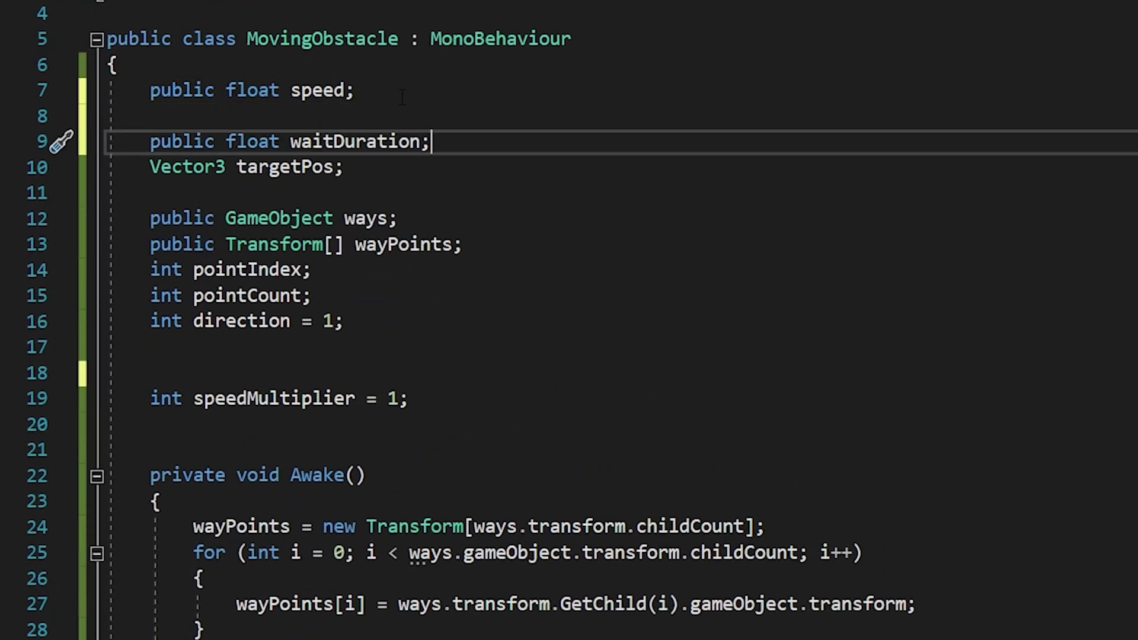
left_click(228, 70)
key("Return")
type("[Range")
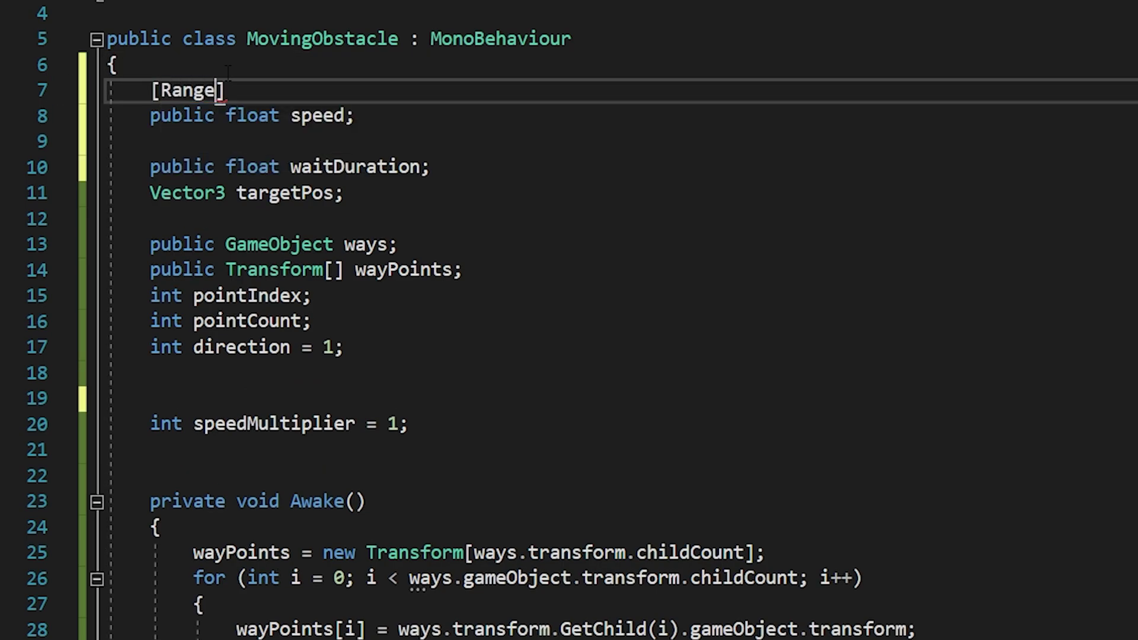
type("(0,5")
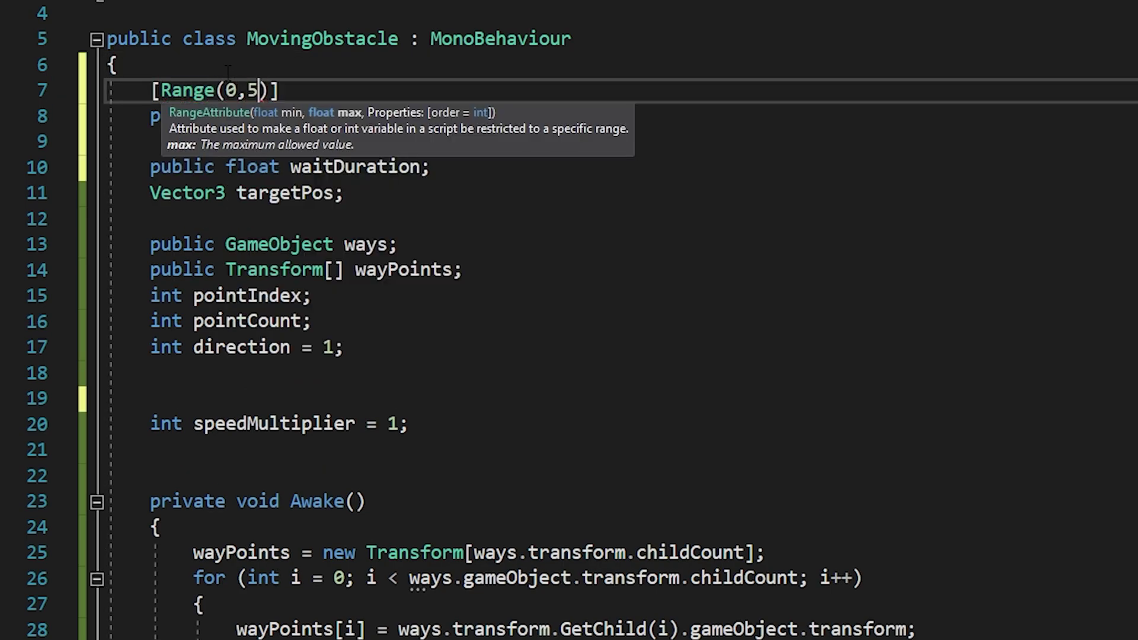
left_click(192, 145)
type("[ra")
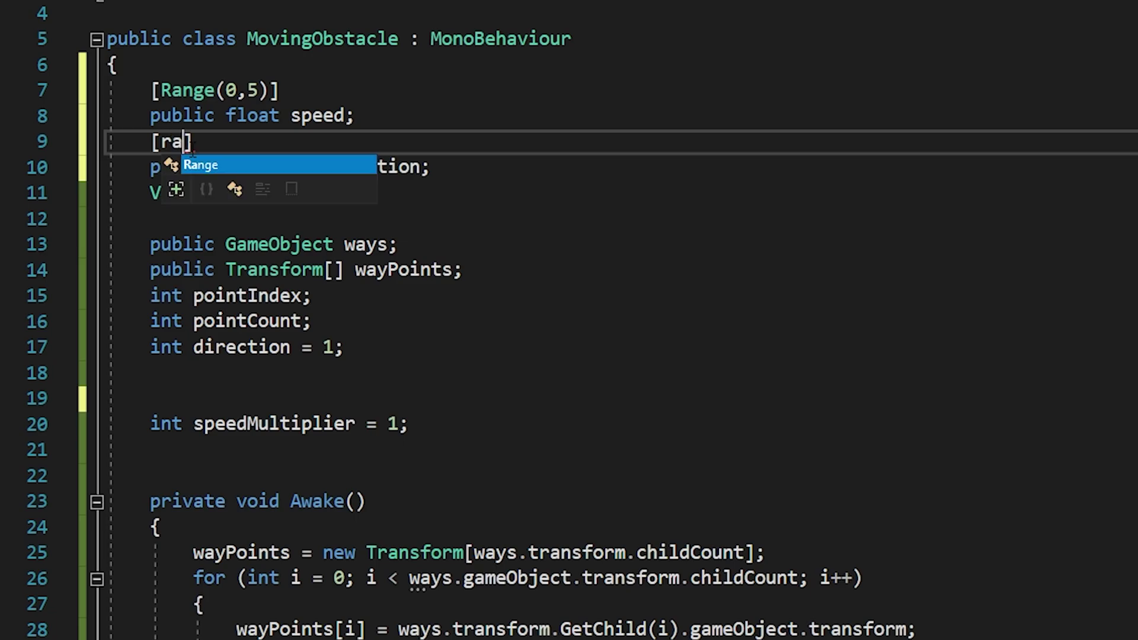
key("Tab")
type("(0,2")
left_click(745, 445)
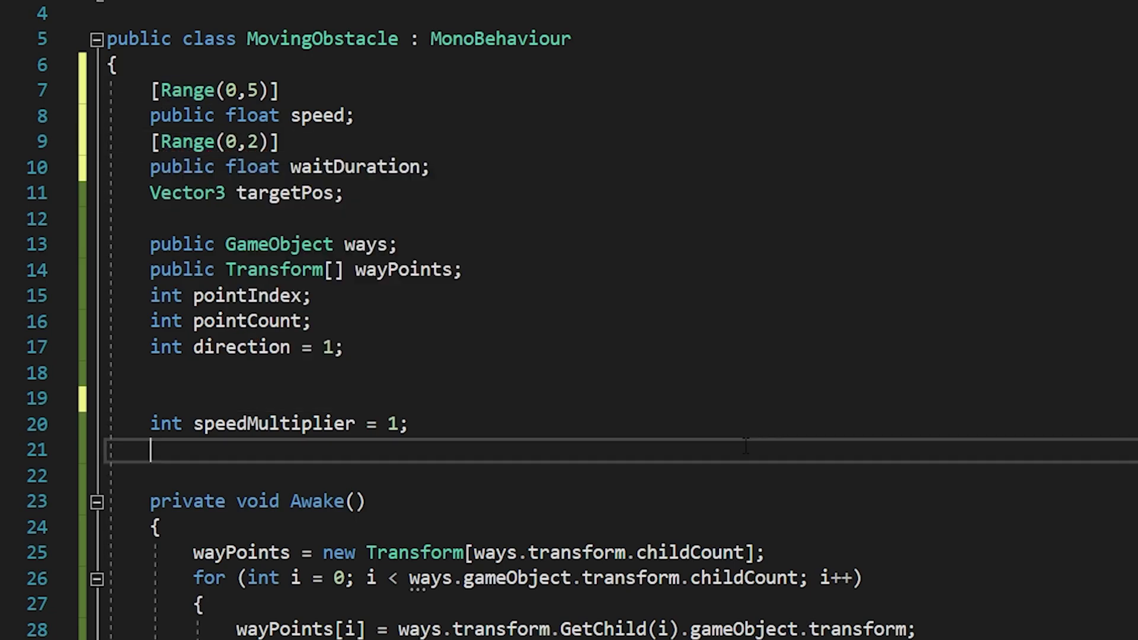
Add blank-line spacing below the speed and waitDuration fields
left_click(495, 116)
key("Return")
left_click(495, 192)
key("Return")
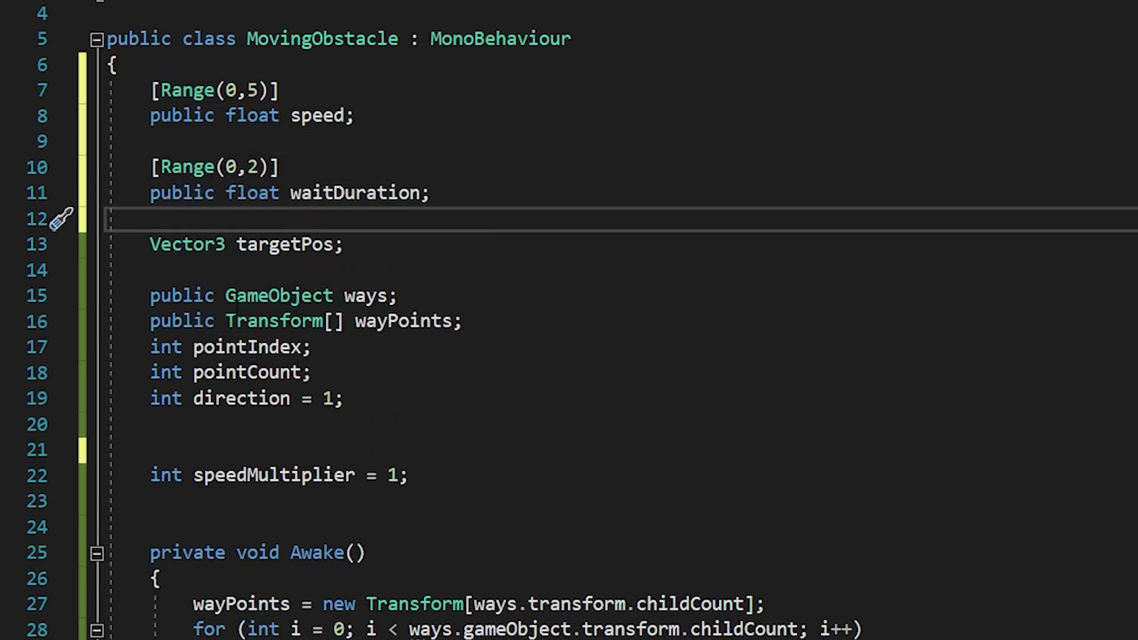
left_click(731, 428)
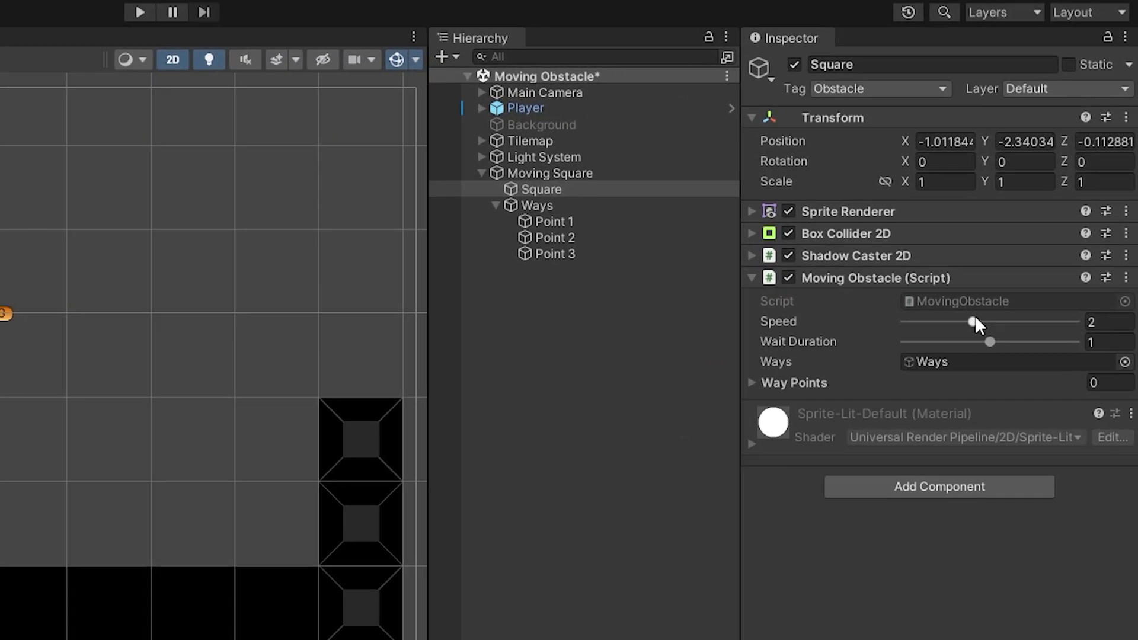
Run the game and experiment with the Speed and Wait Duration sliders while watching the square
mouse_move(1040, 216)
left_mouse_down()
mouse_move(1088, 216)
mouse_move(1057, 217)
left_mouse_up()
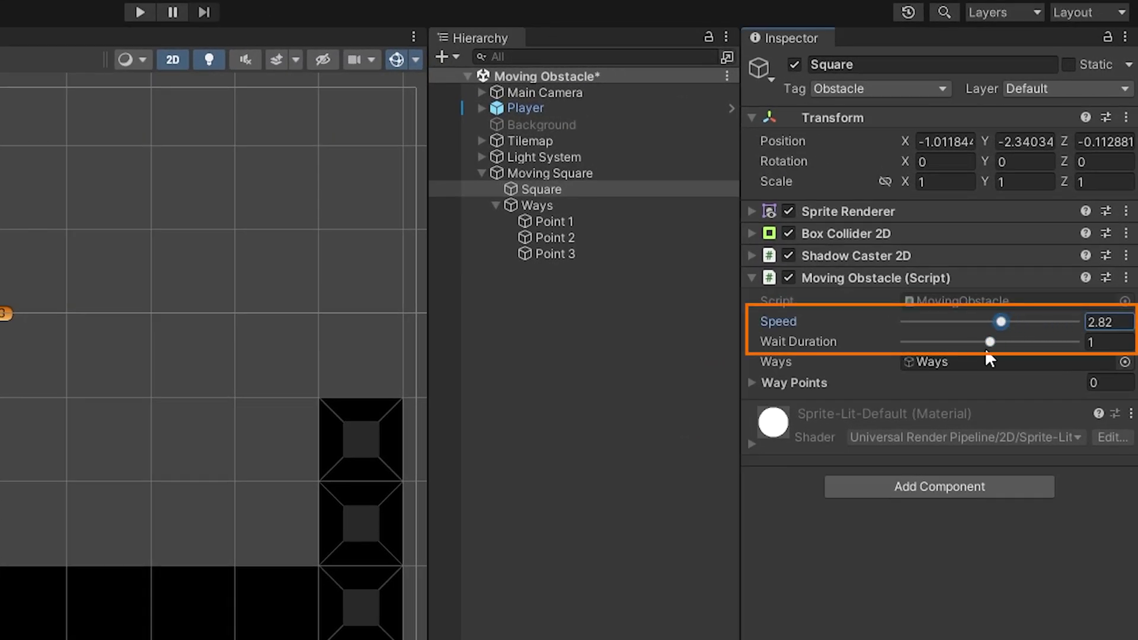
left_click(139, 11)
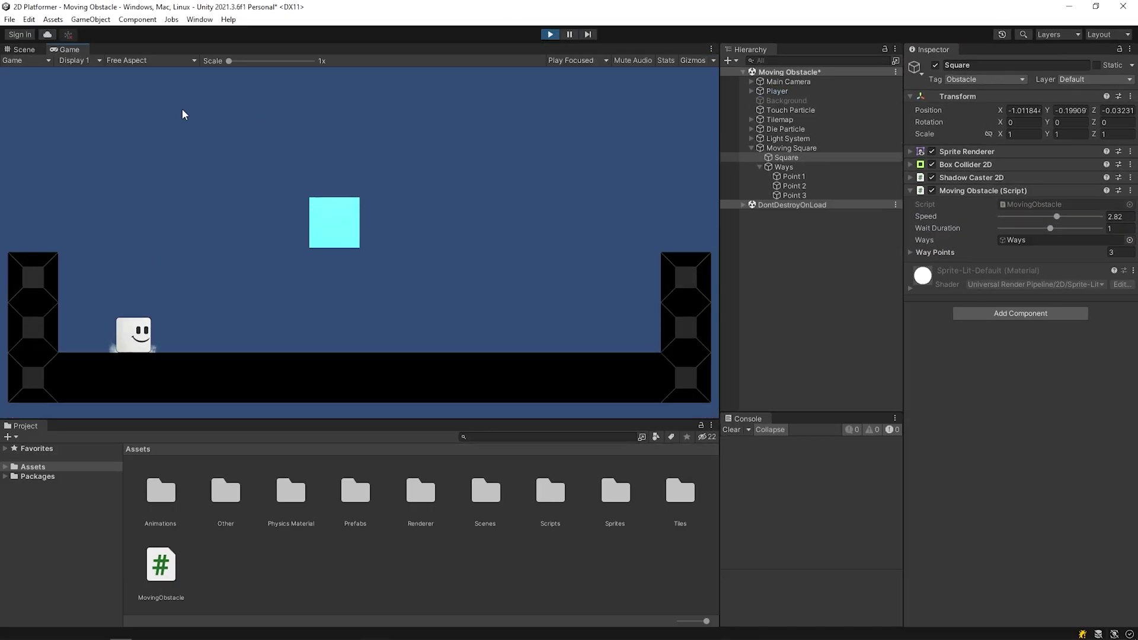
left_click(24, 50)
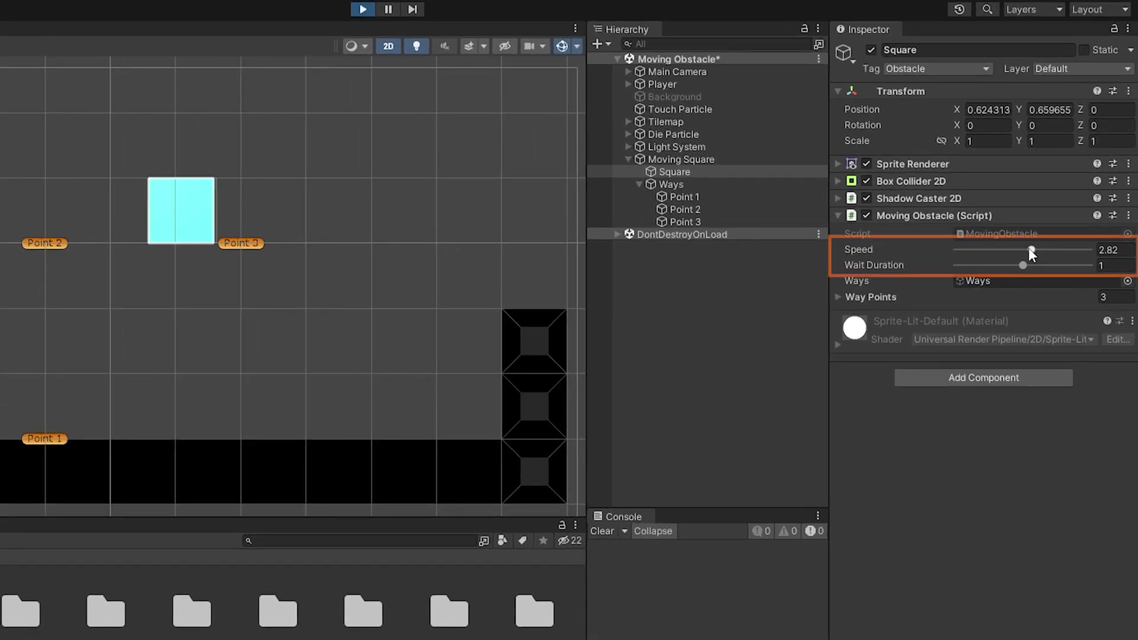
left_click_drag(1044, 235, 1021, 237)
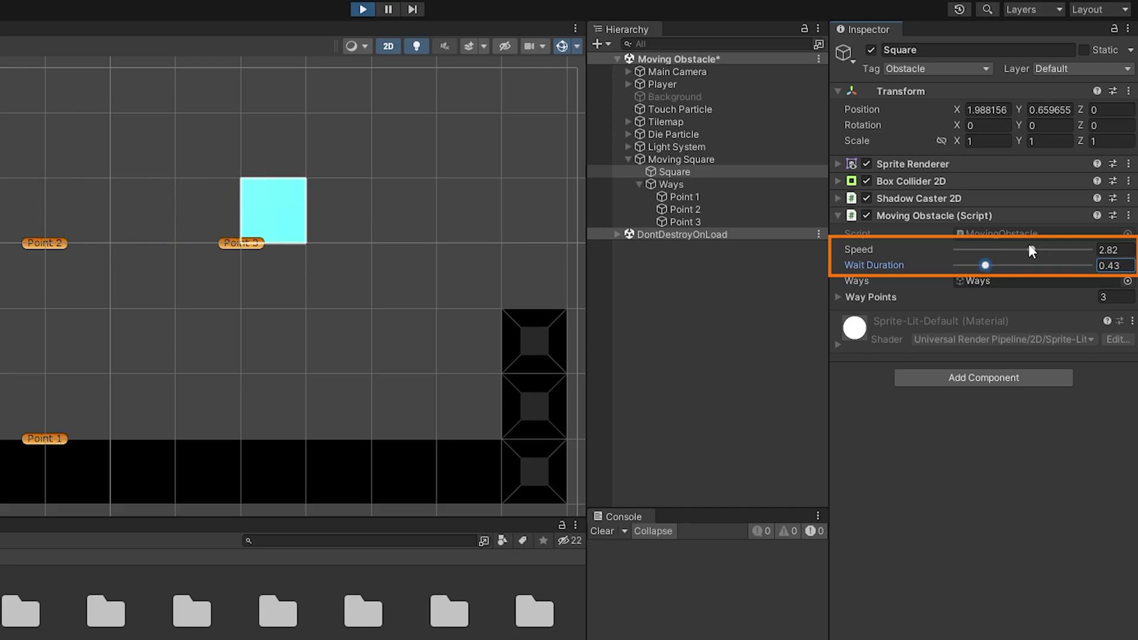
left_click_drag(1030, 250, 875, 250)
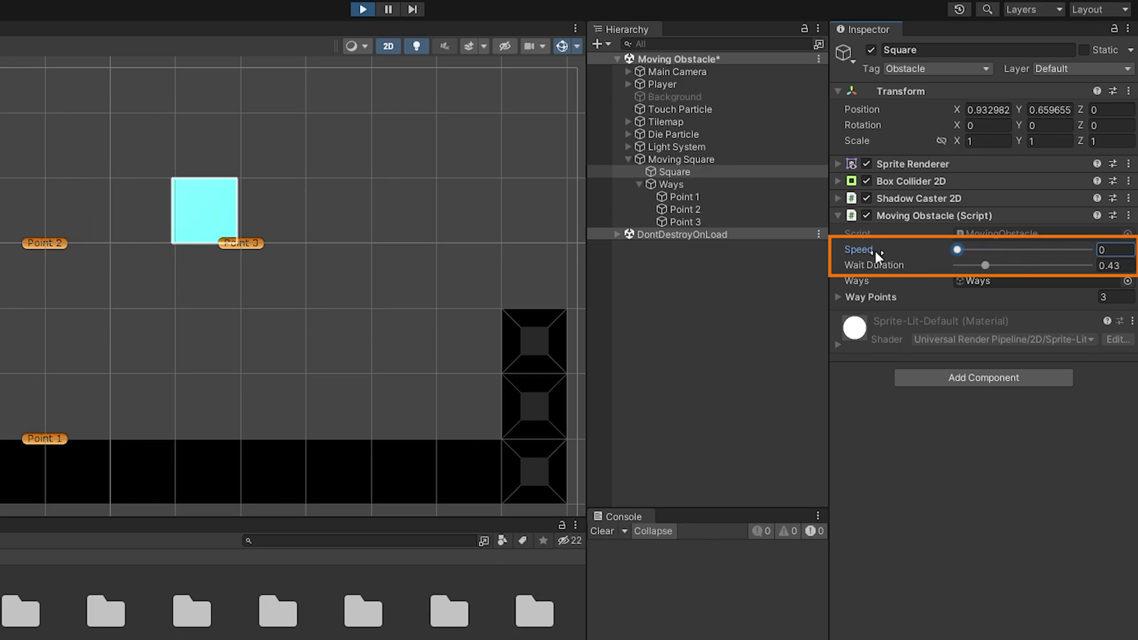
left_click_drag(990, 248, 1090, 246)
left_click(1004, 250)
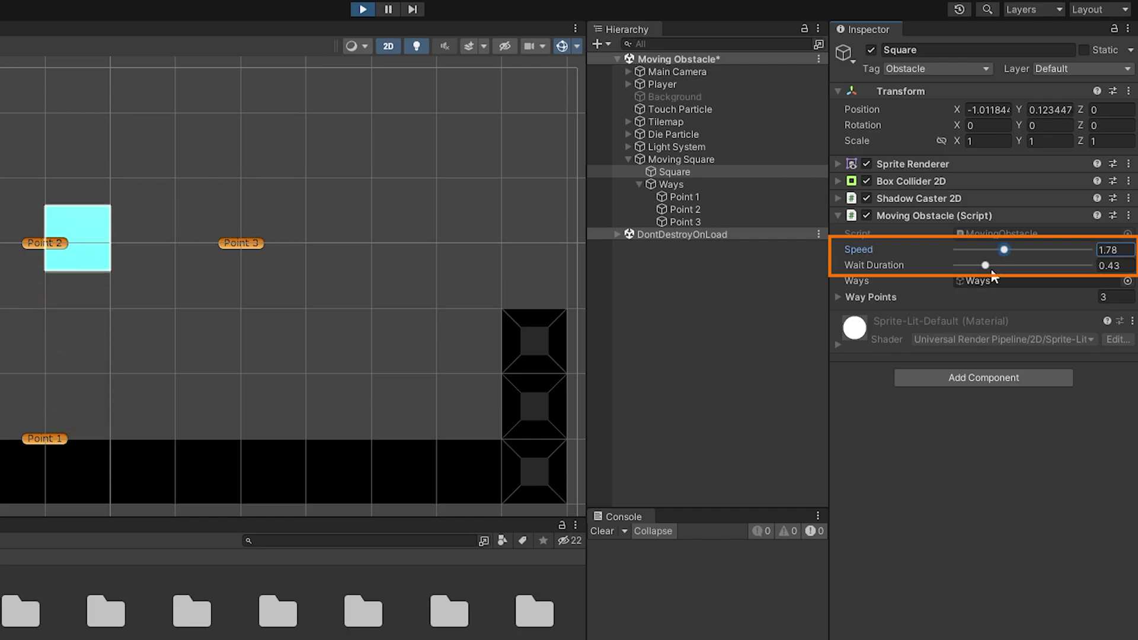
left_click_drag(984, 265, 911, 268)
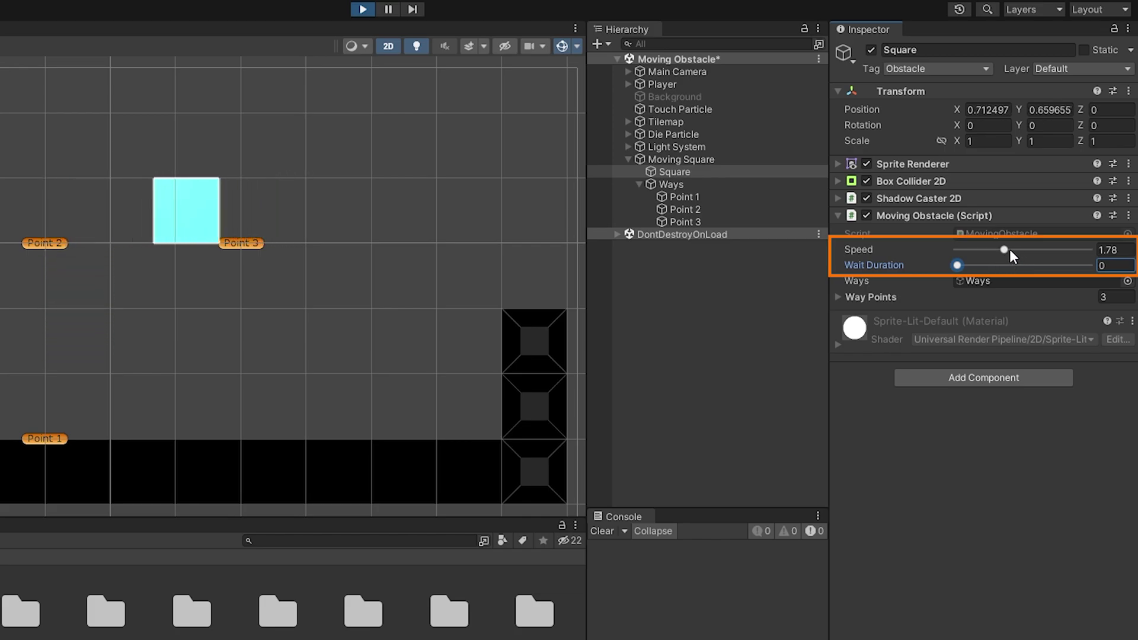
left_click_drag(1008, 247, 1022, 248)
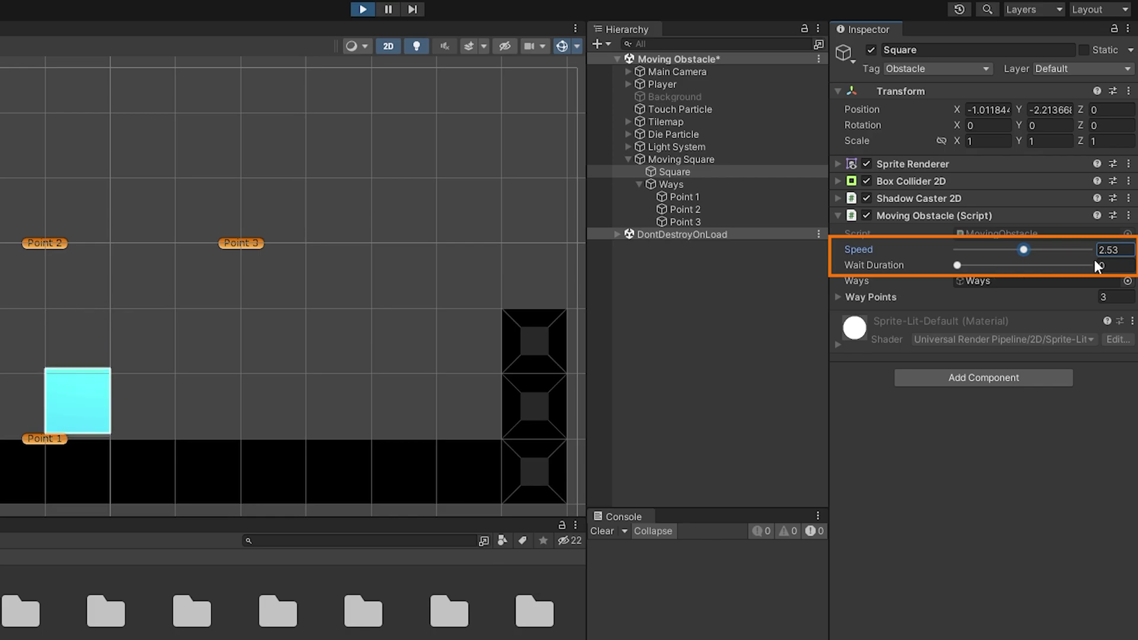
Enter Speed 2 and Wait Duration 0.5 directly in the fields
left_click(1110, 249)
type("2")
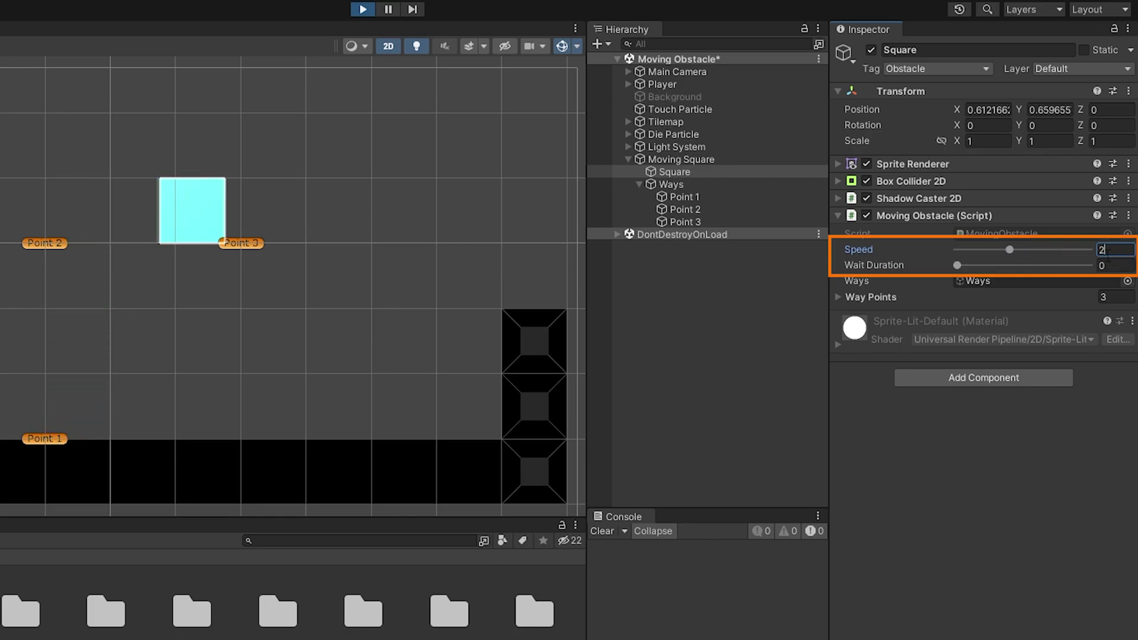
left_click(1115, 265)
type("0.5")
key("Return")
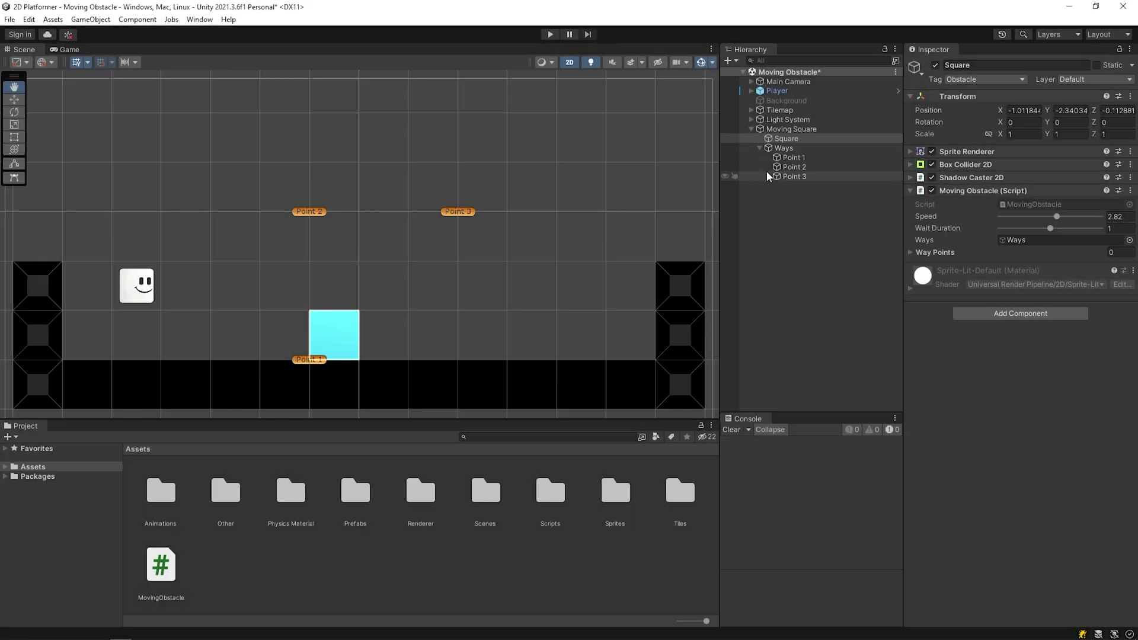
Remove the Point 3 waypoint and set the square's wait duration to 0.5
left_click(801, 177)
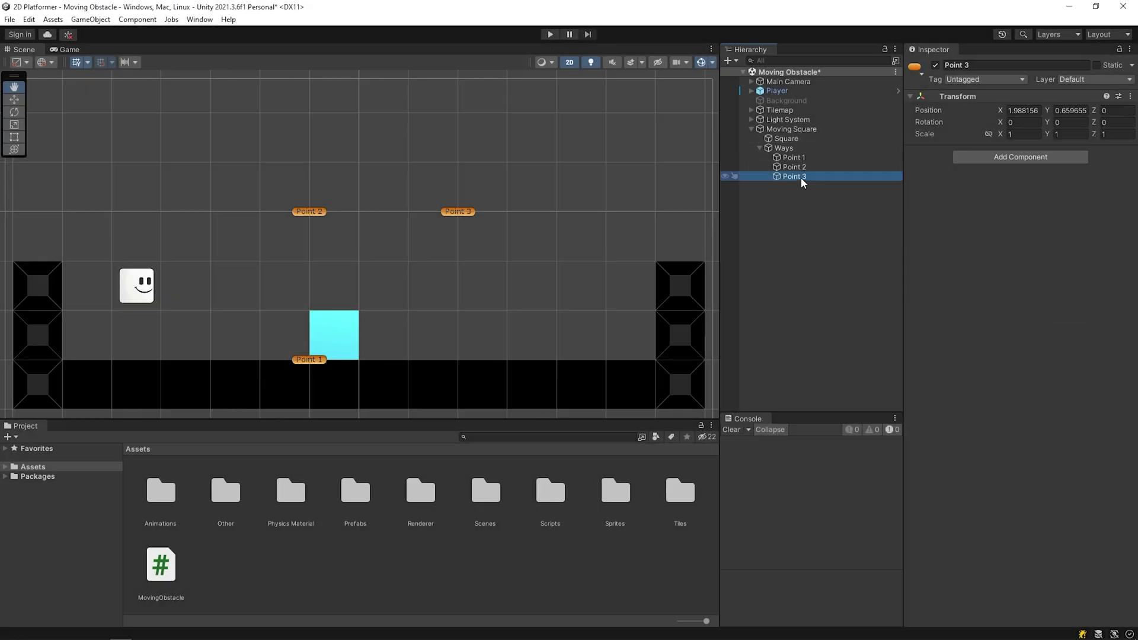
key("Delete")
left_click(798, 139)
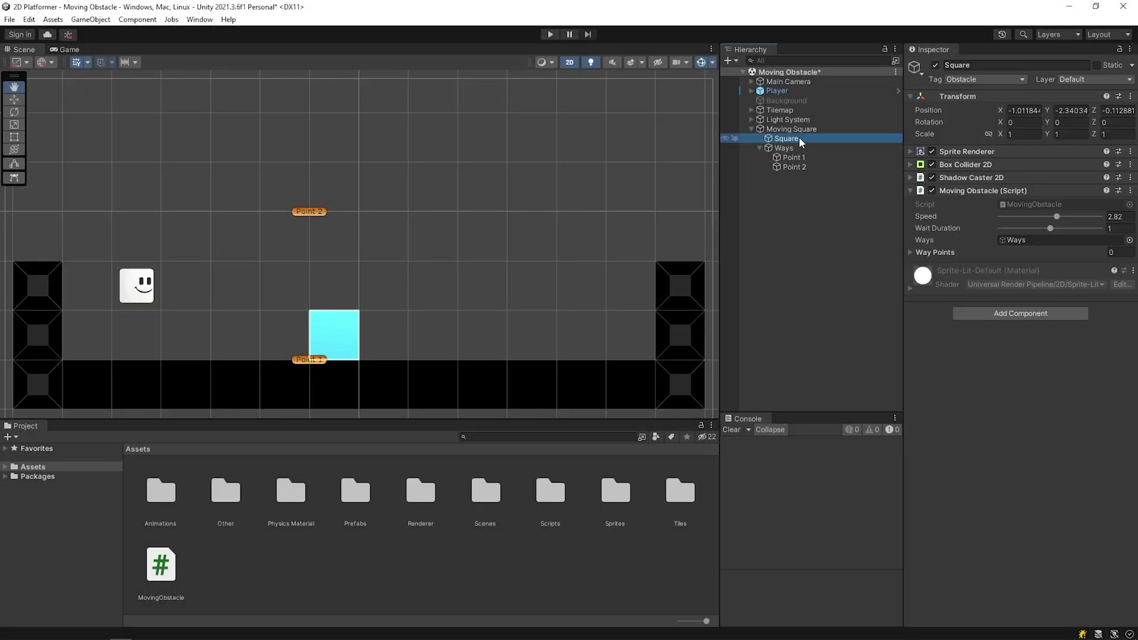
left_click(1114, 216)
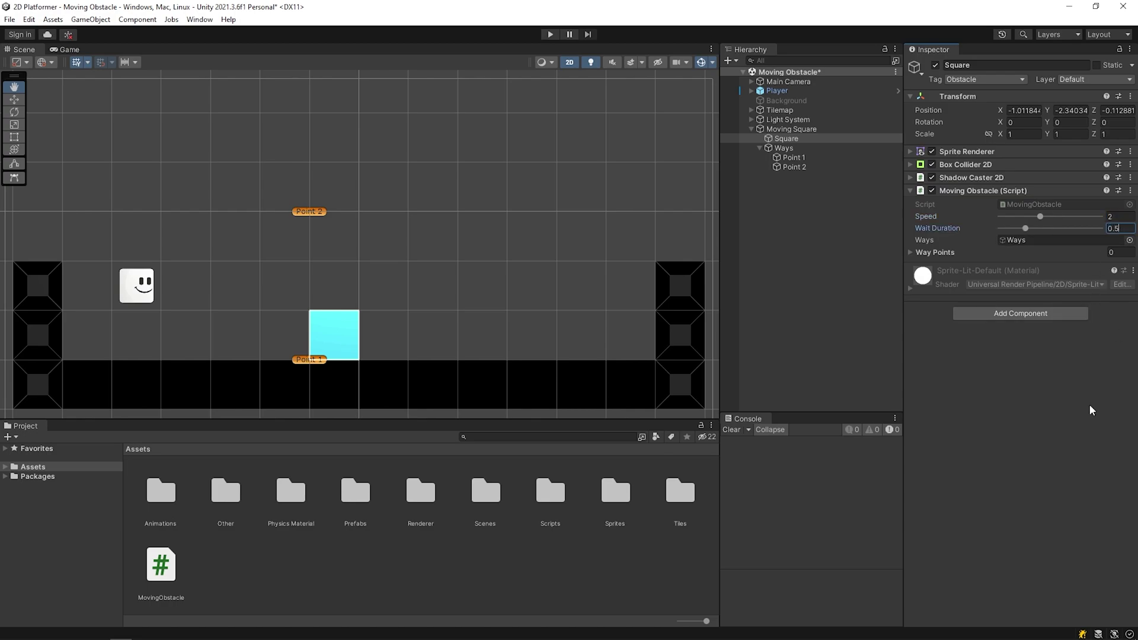
left_click(826, 206)
left_click(808, 166)
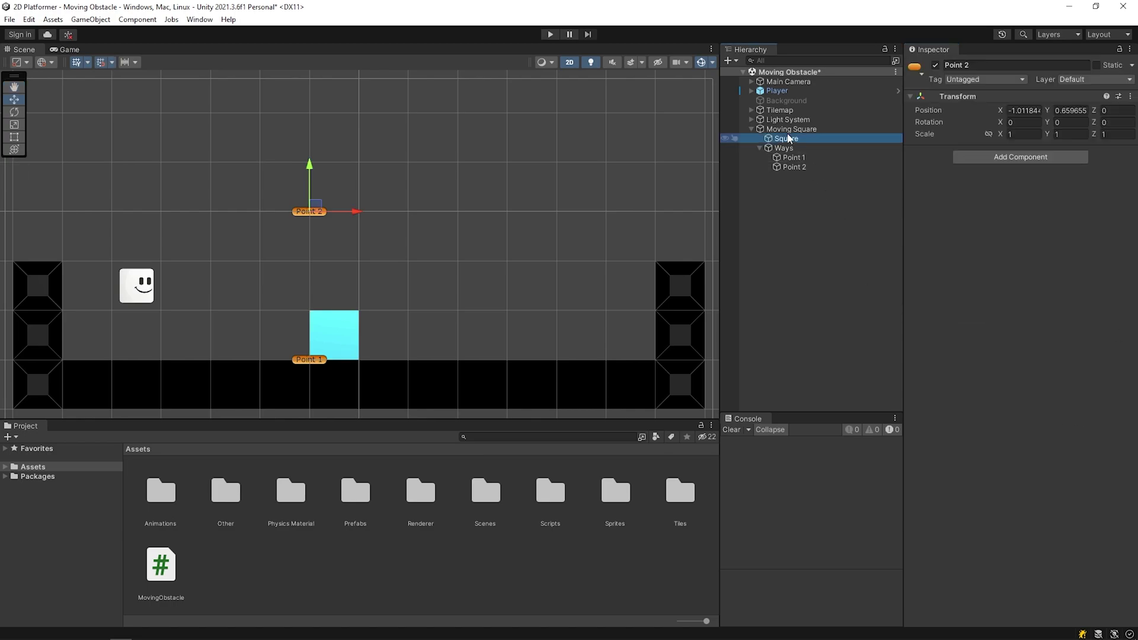
left_click(788, 138)
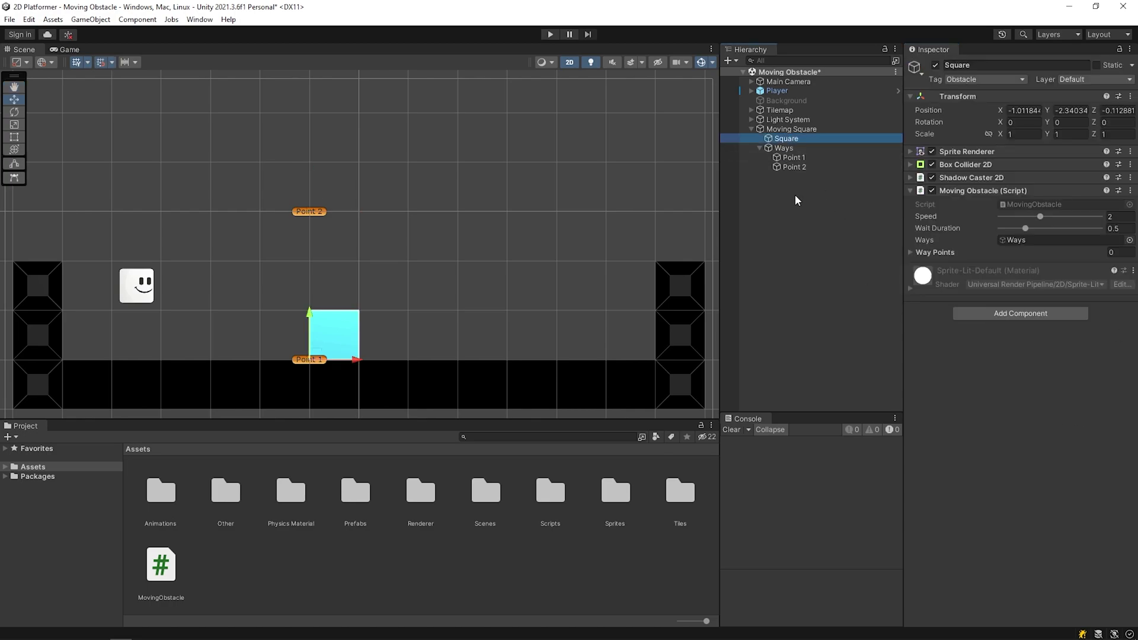
Save the Moving Square object as a prefab in the Prefabs folder
left_click(757, 130)
left_click(751, 129)
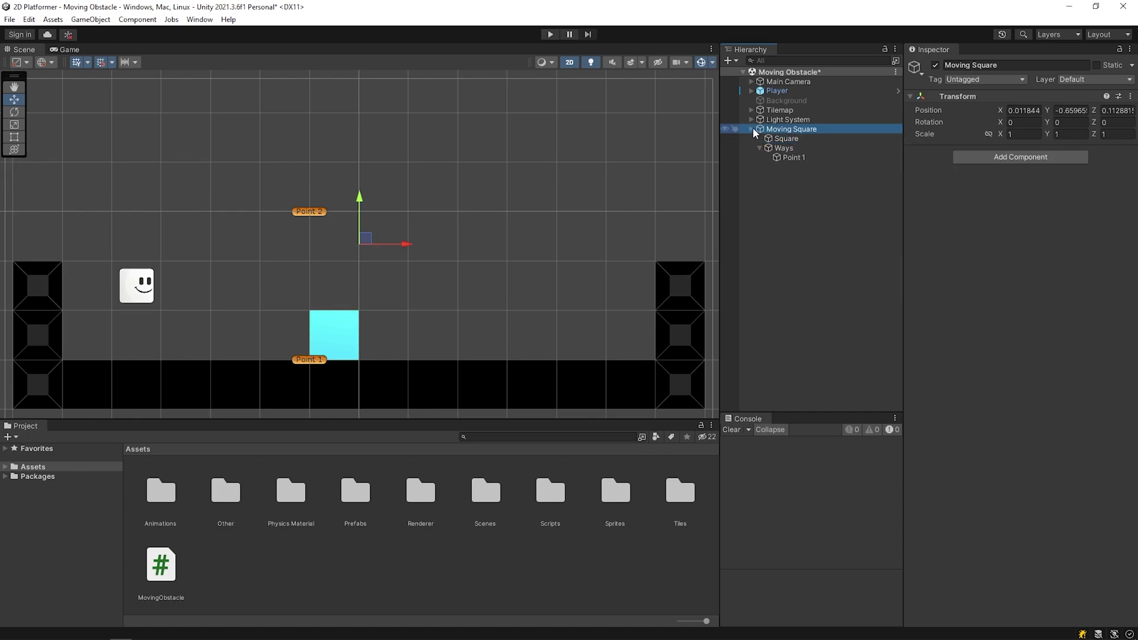
double_click(377, 527)
left_click(807, 128)
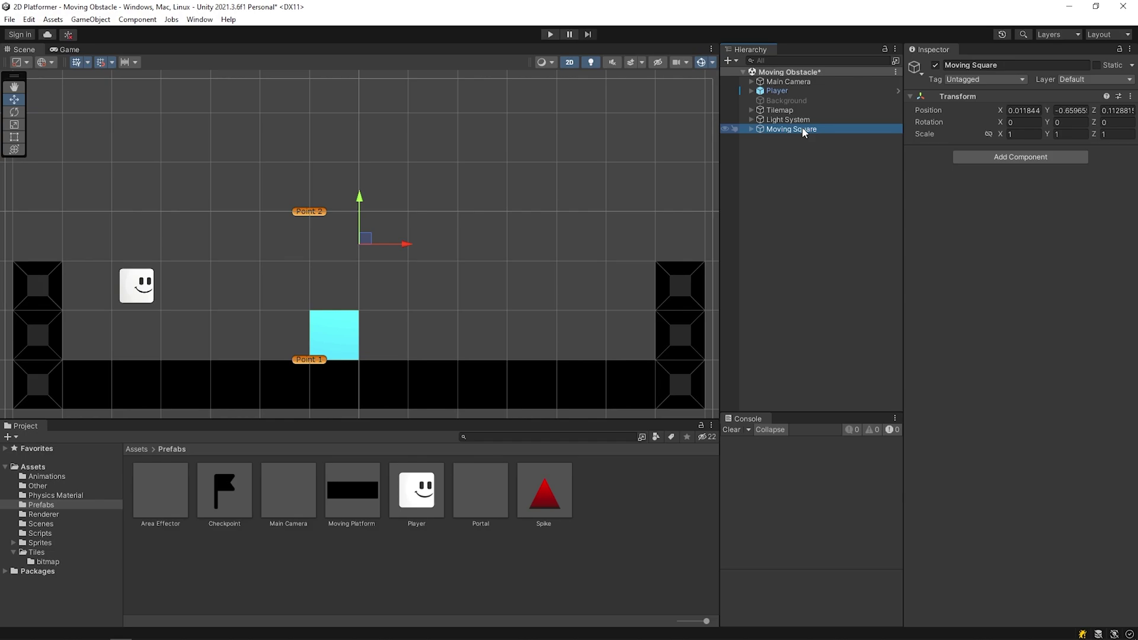
left_click_drag(801, 128, 655, 350)
left_click_drag(628, 494, 588, 502)
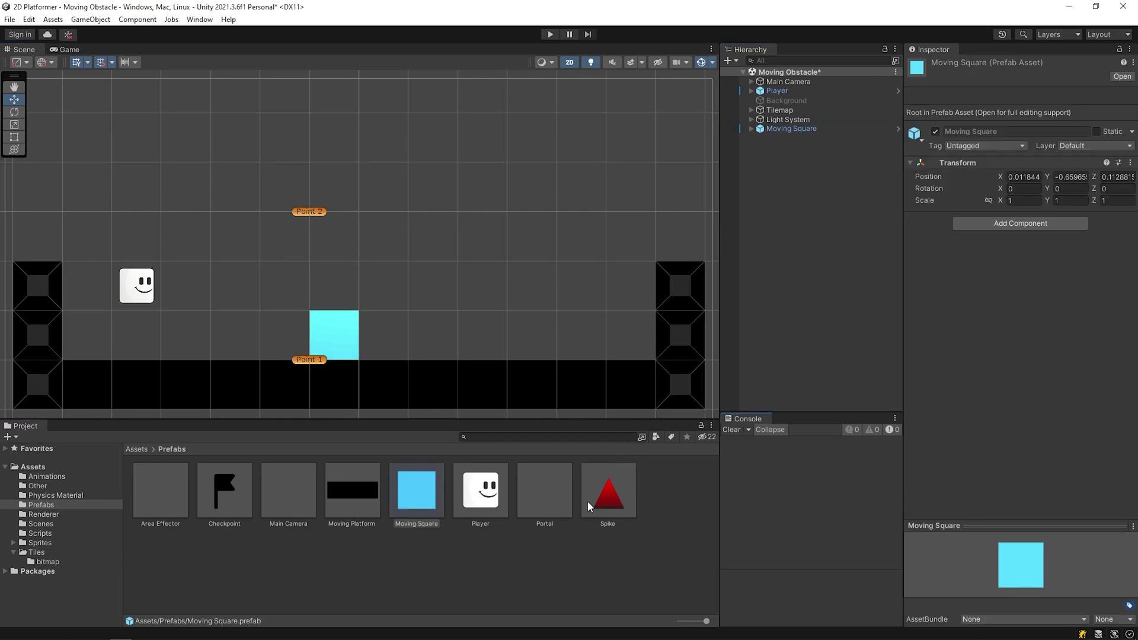
Delete the Moving Square instance from the scene
left_click(789, 139)
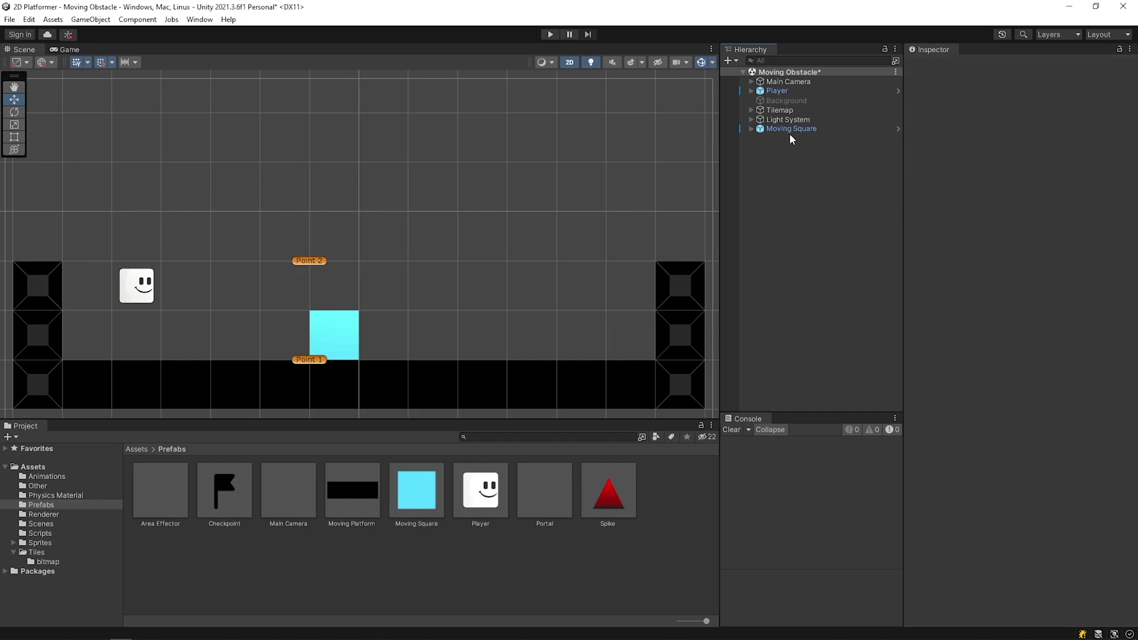
left_click(806, 129)
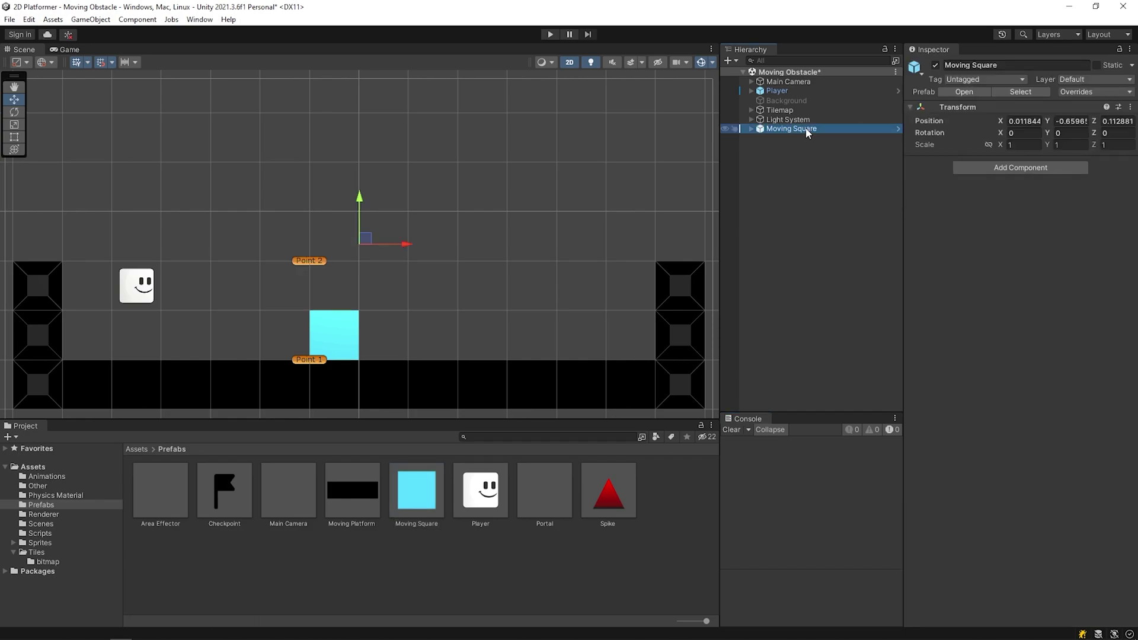
key("Delete")
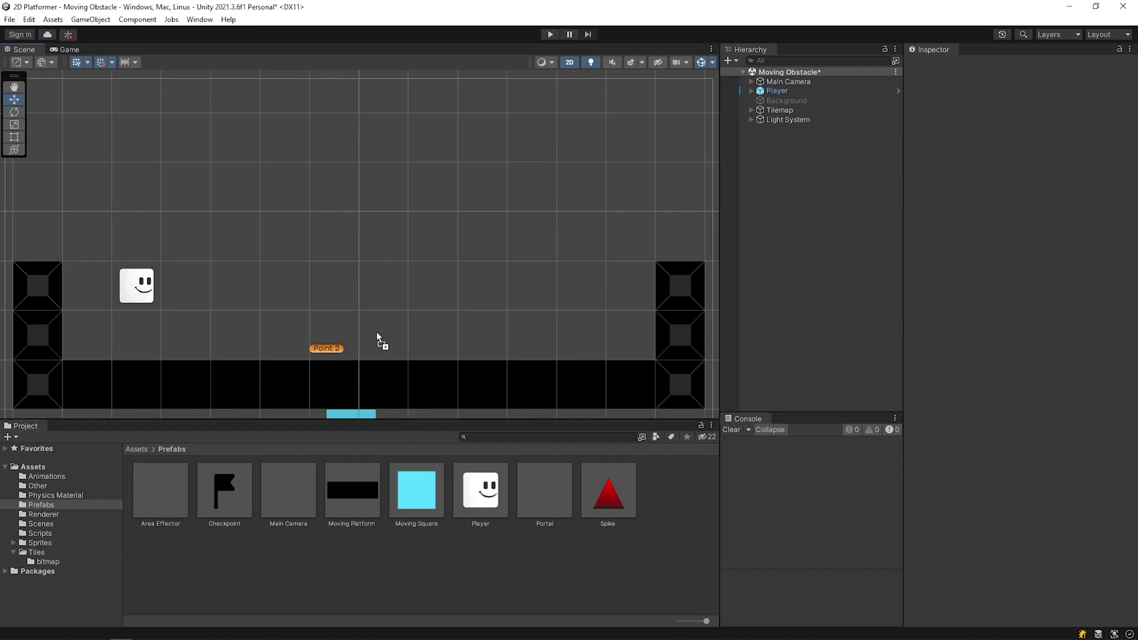
Place a Moving Square prefab in the level with its square resting on the ground
left_click_drag(391, 259, 385, 198)
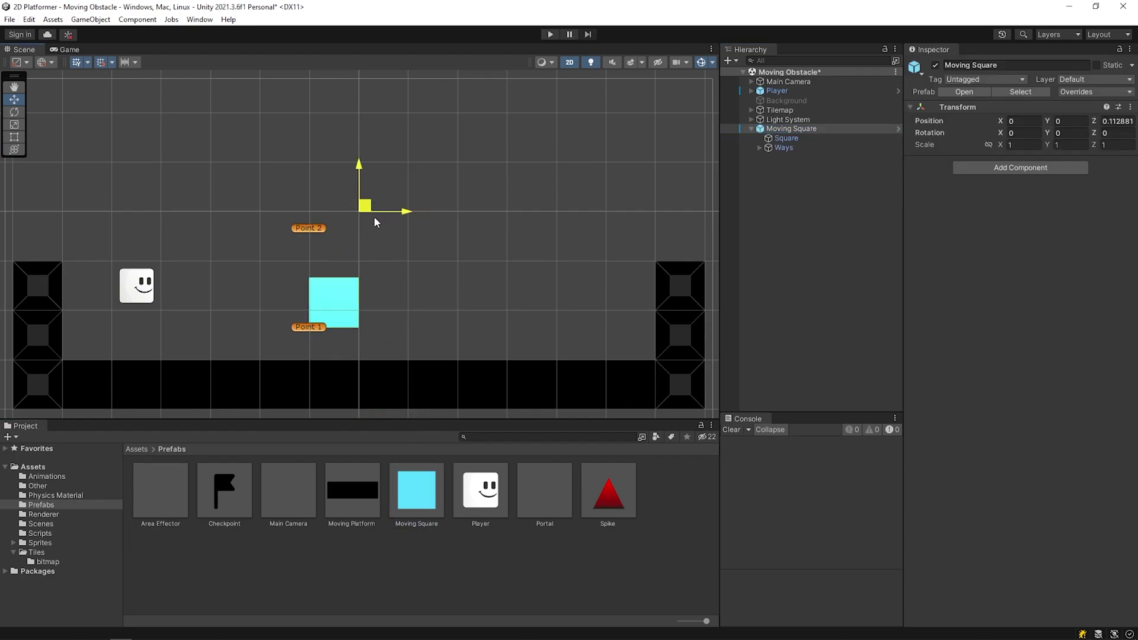
left_click_drag(308, 326, 309, 359)
left_click(308, 227)
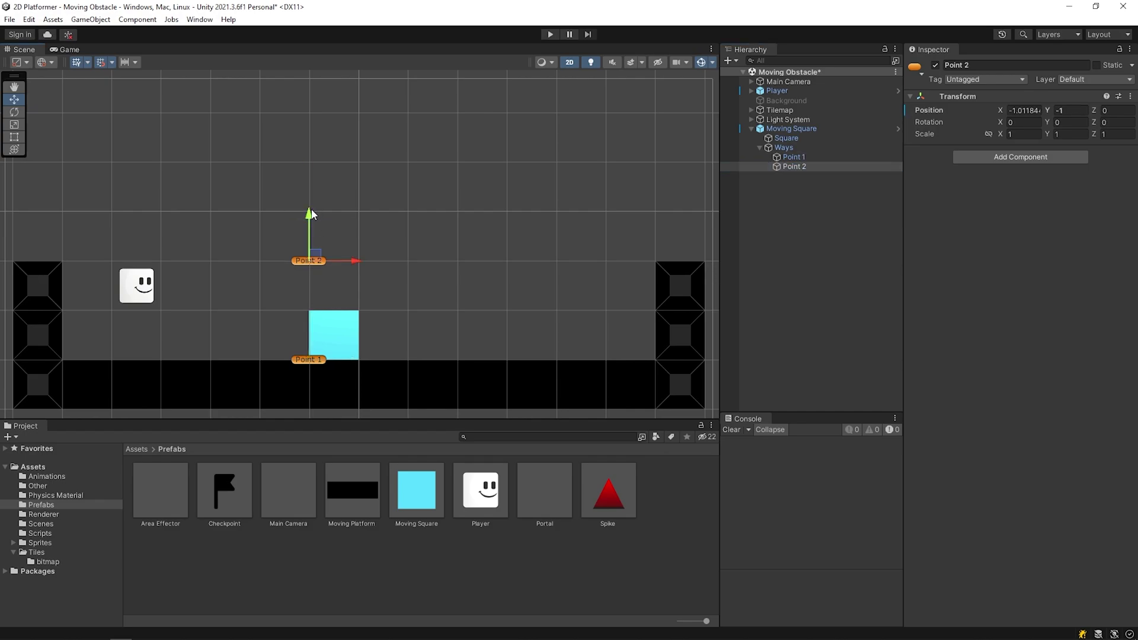
Duplicate the Moving Square three units right, with the copy's square raised to Point 2
left_click(812, 129)
key("ctrl+d")
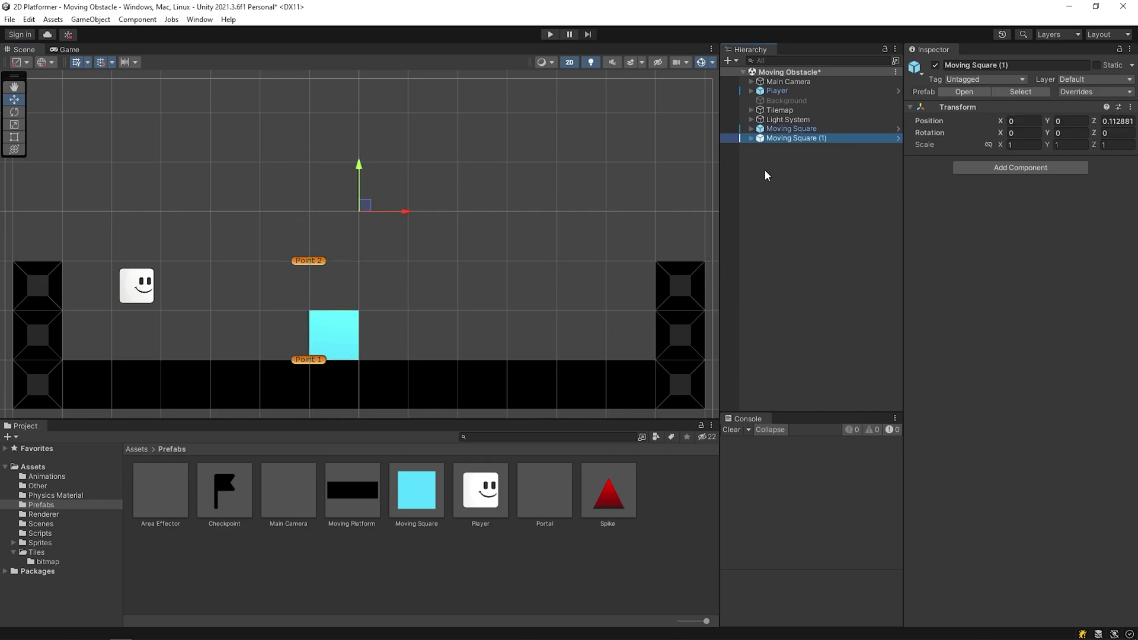
left_click_drag(405, 211, 553, 212)
left_click(751, 137)
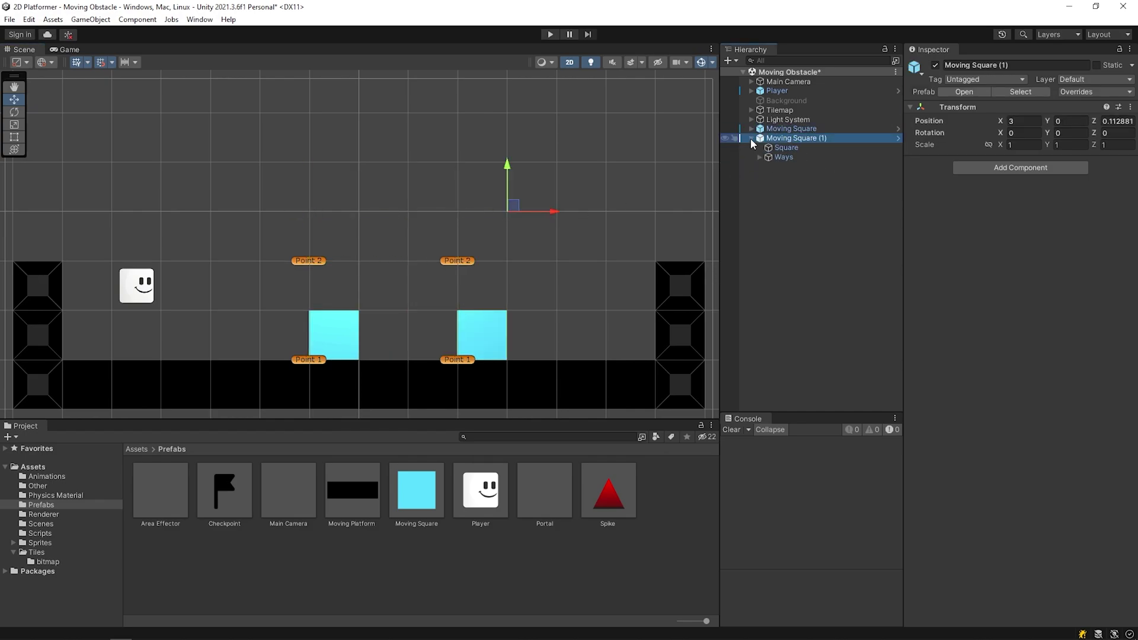
left_click(784, 148)
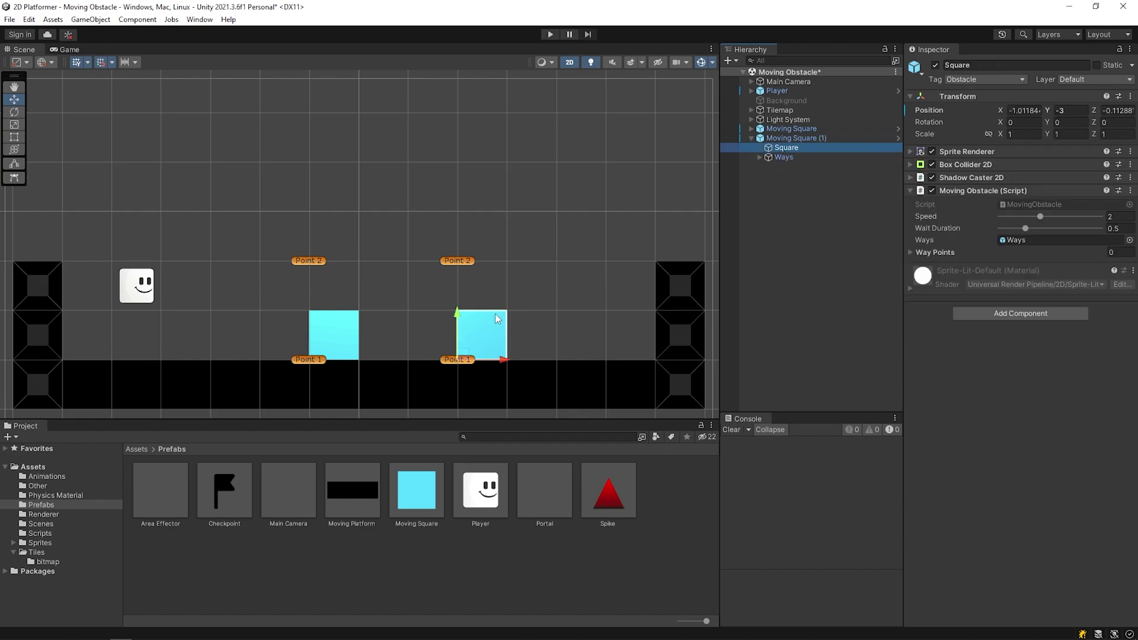
left_click_drag(461, 336, 462, 238)
left_click(760, 157)
left_click(793, 166)
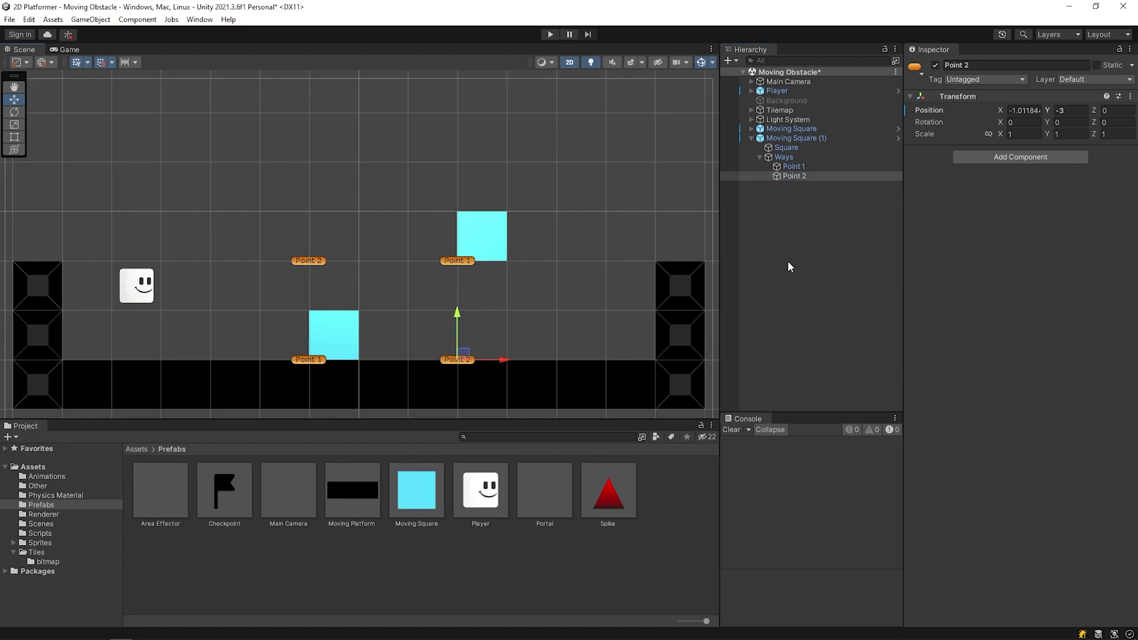
Make the purple Background visible and play-test, running the player toward the right wall
left_click(785, 101)
left_click(935, 65)
key("ctrl+p")
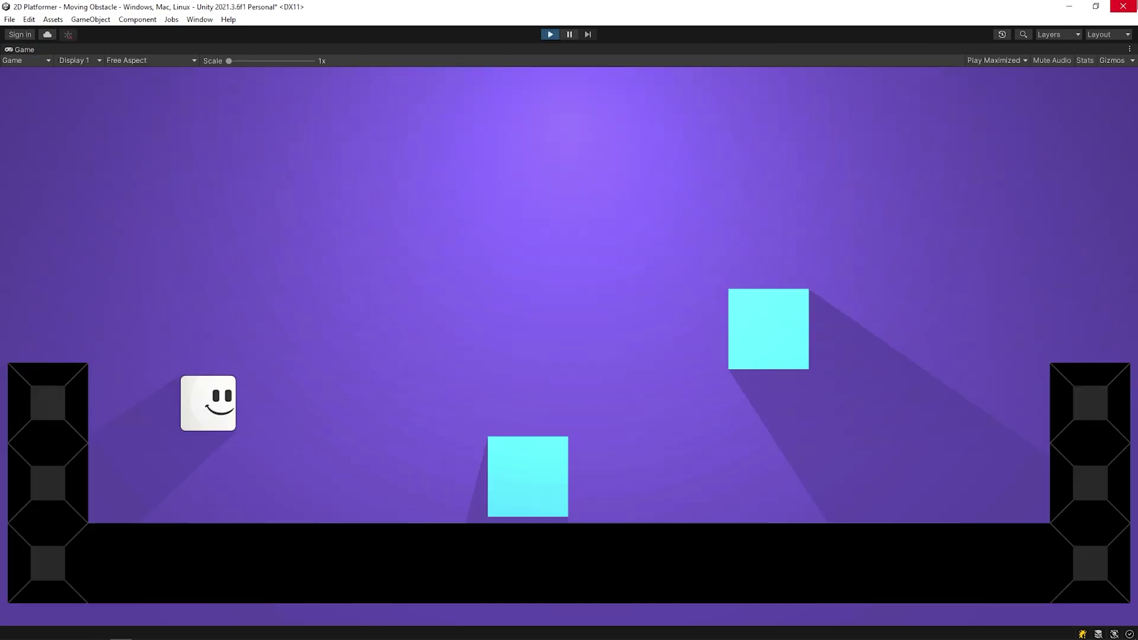
key("Right")
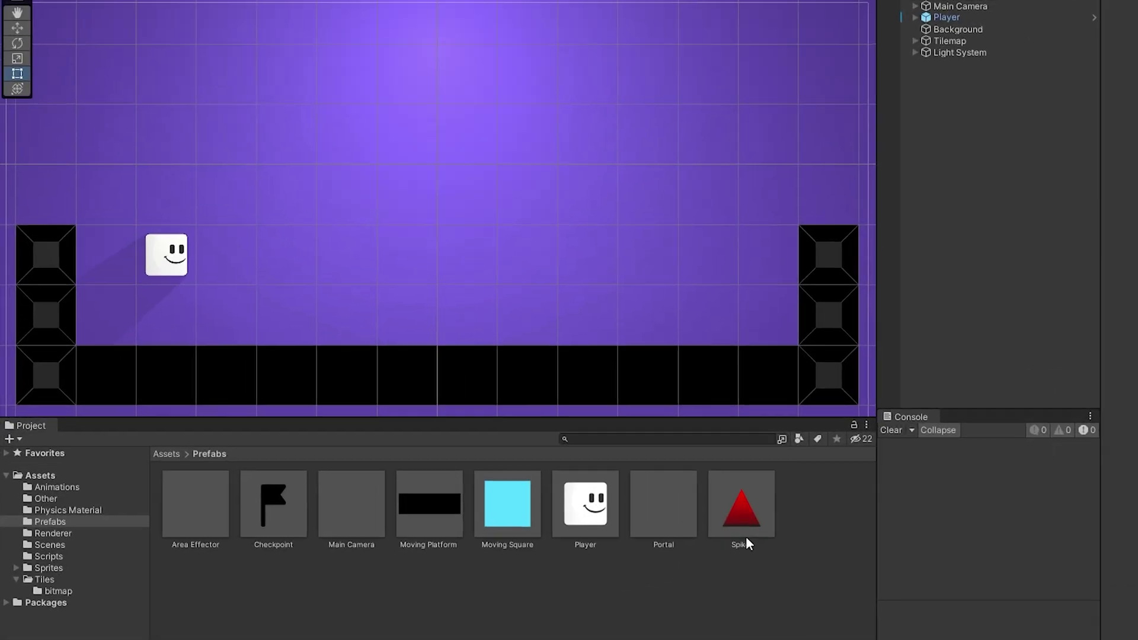
Drop a Spike prefab onto the ground mid-level and start a play test
left_click(744, 532)
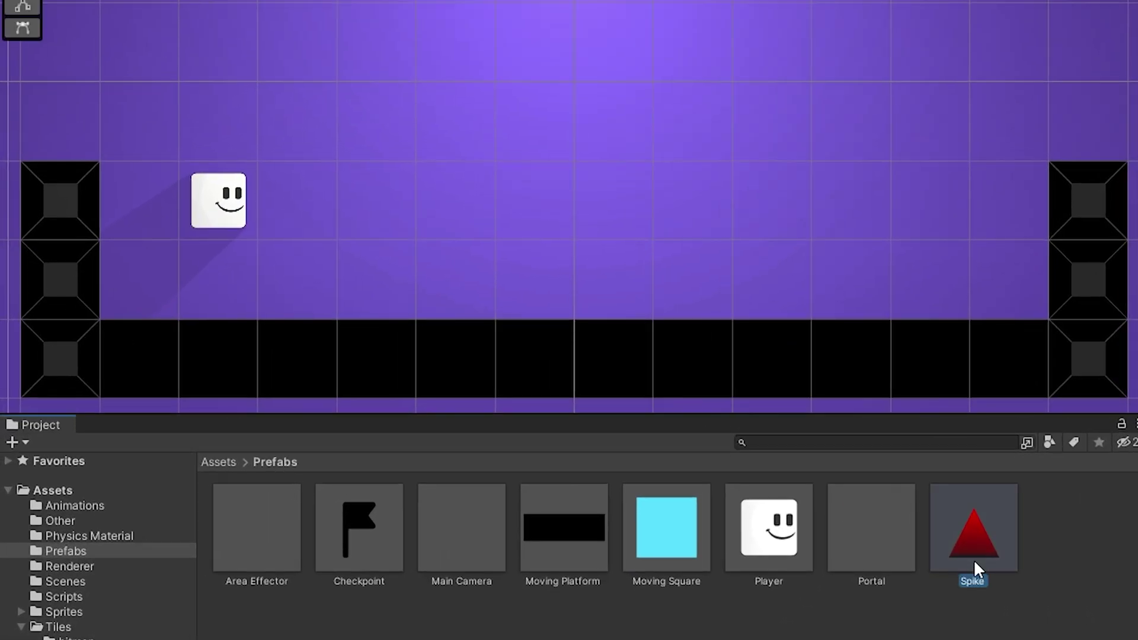
left_click_drag(973, 552, 606, 266)
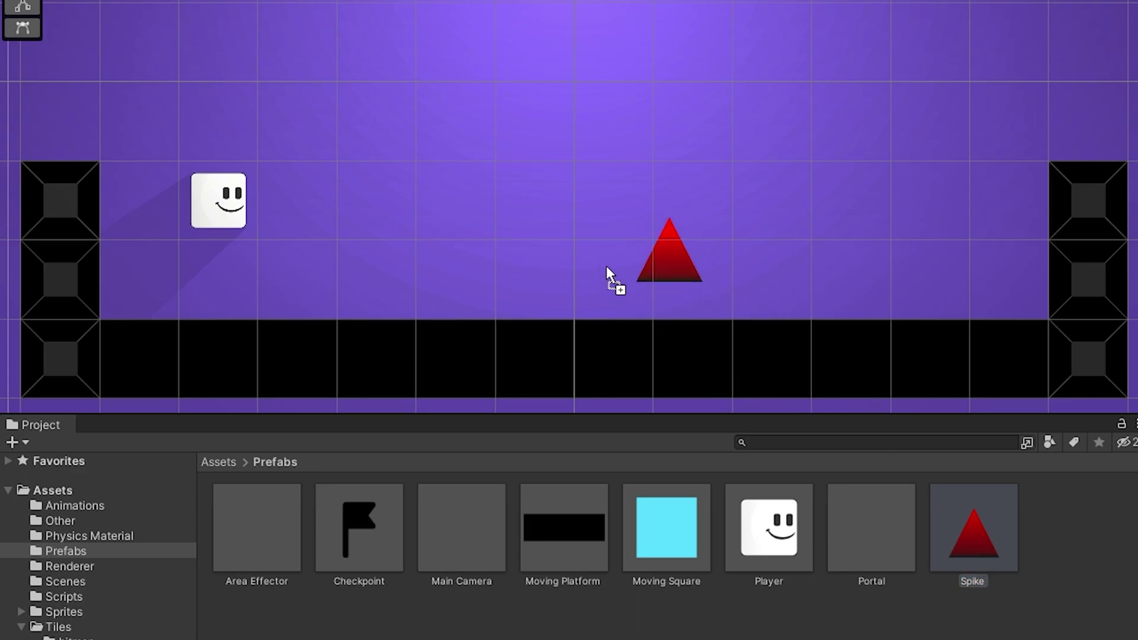
left_click_drag(507, 294, 508, 293)
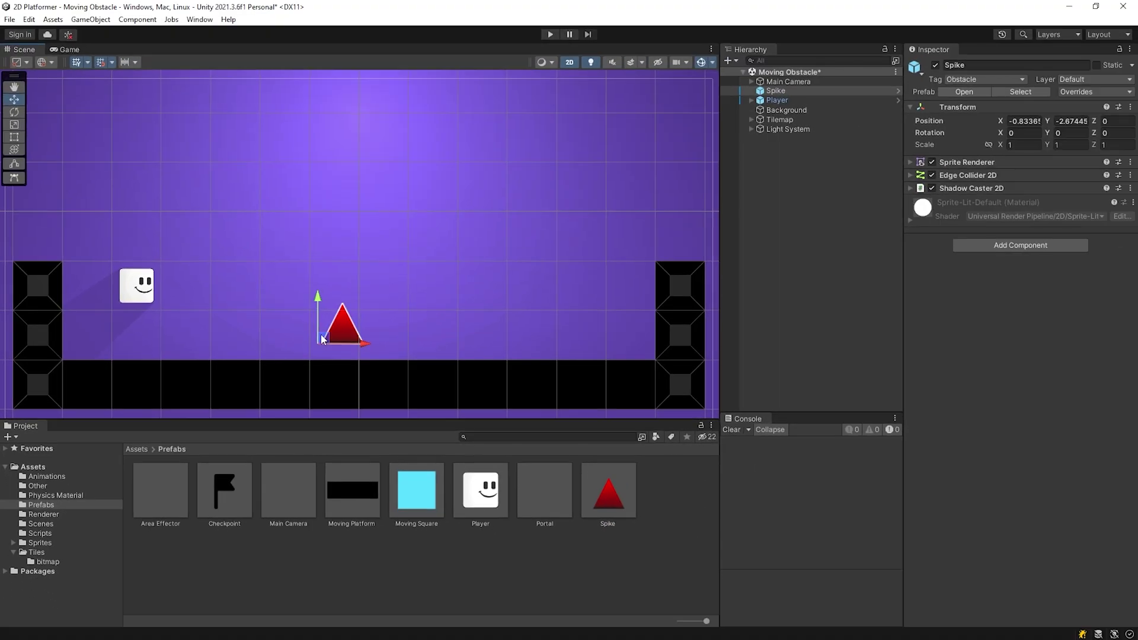
left_click(550, 34)
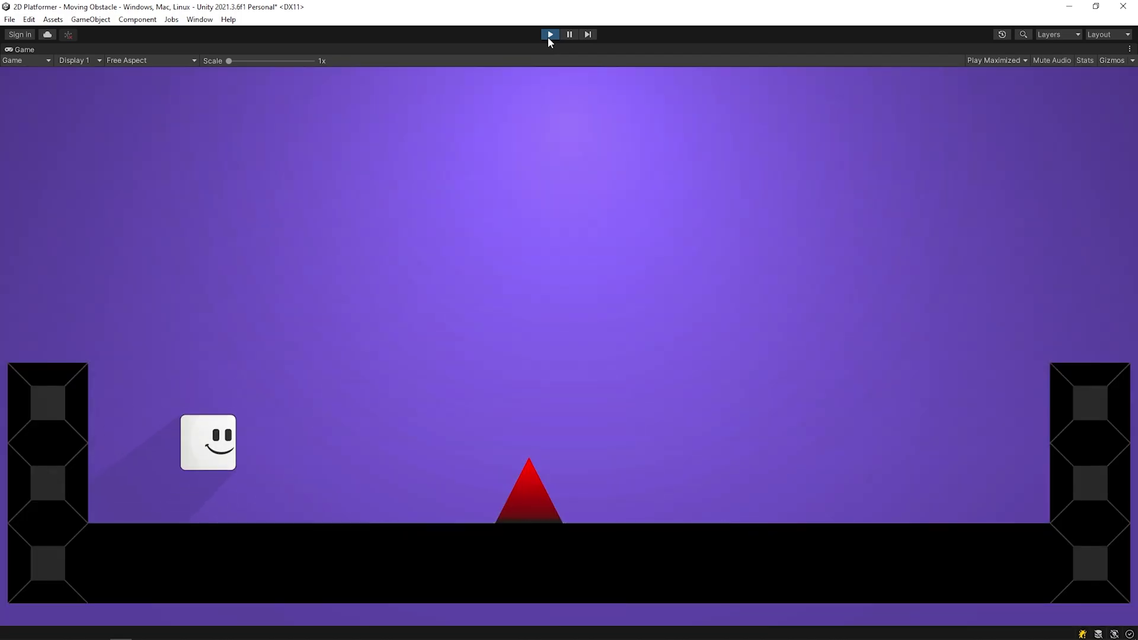
Stop playing and create an empty 'Moving Spike' object with the Spike as its child
left_click(549, 36)
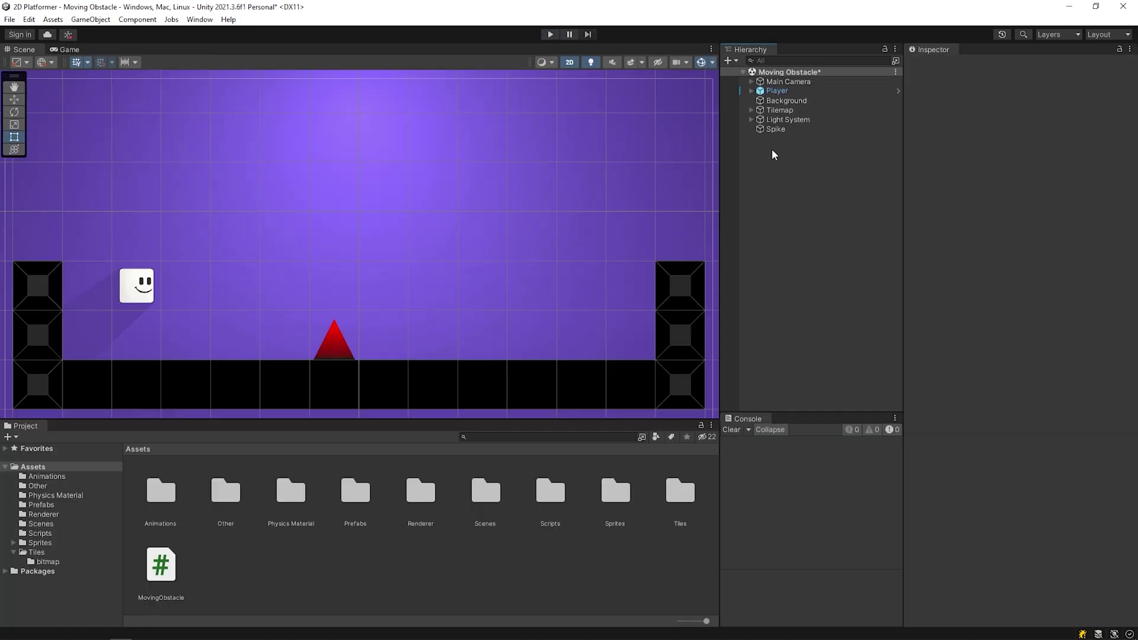
right_click(772, 148)
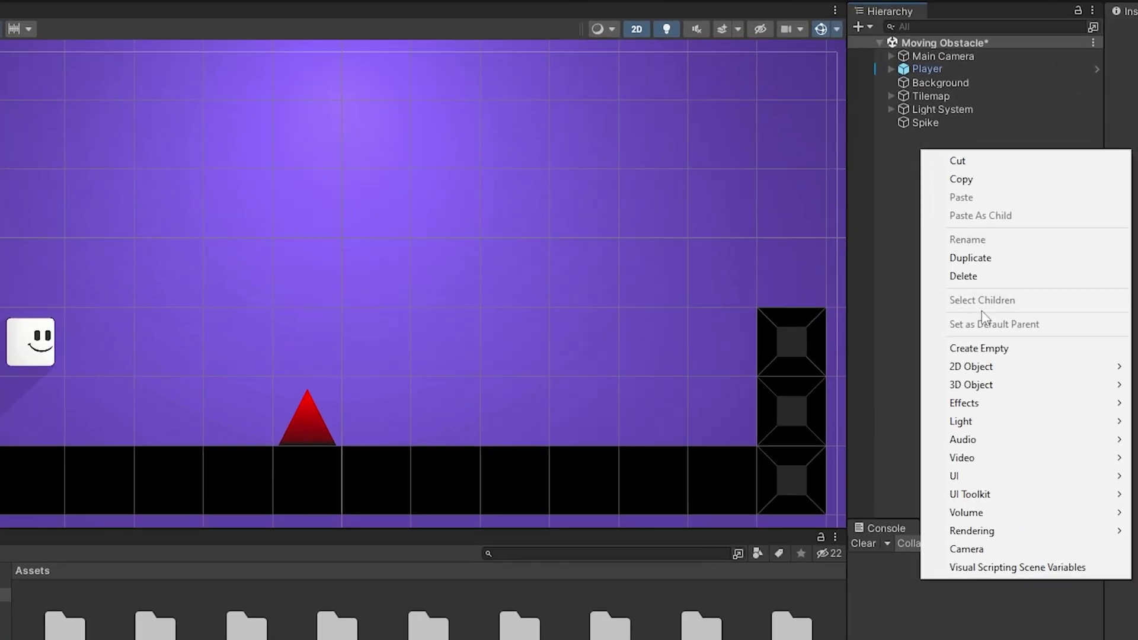
left_click(991, 350)
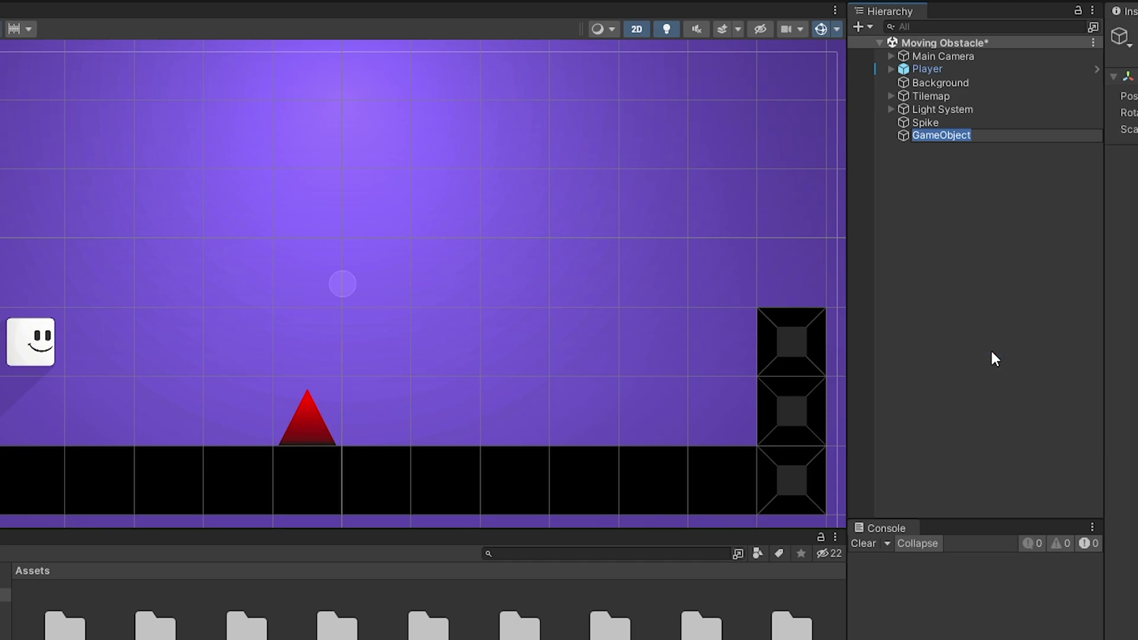
type("Moving Spike")
key("Return")
left_click_drag(928, 122, 935, 134)
Add a 'Point 1' child with an orange label icon and duplicate it as 'Point 2'
right_click(954, 123)
left_click(1004, 326)
type("Point 1")
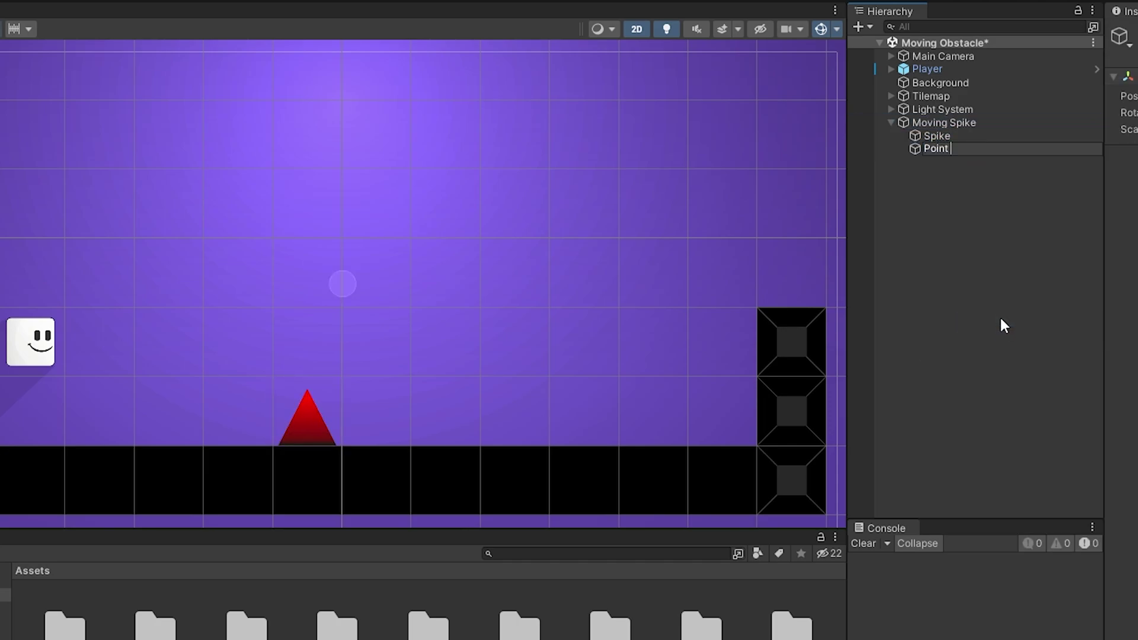
key("Return")
left_click(955, 148)
left_click(1120, 38)
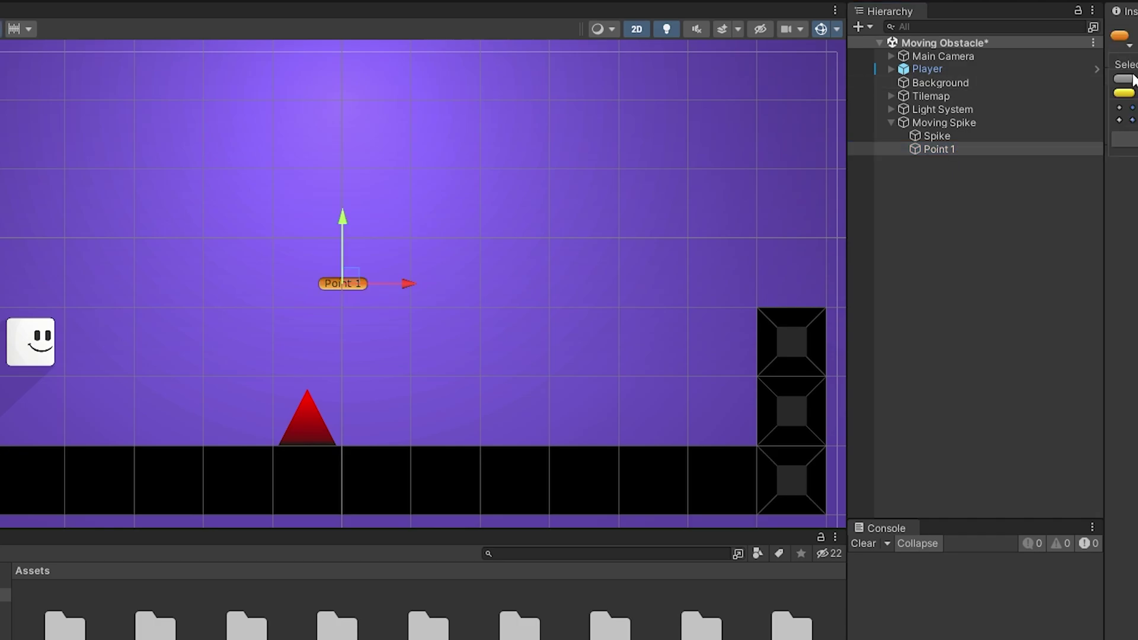
left_click(991, 184)
key("ctrl+d")
key("F2")
type("Point 2")
key("Return")
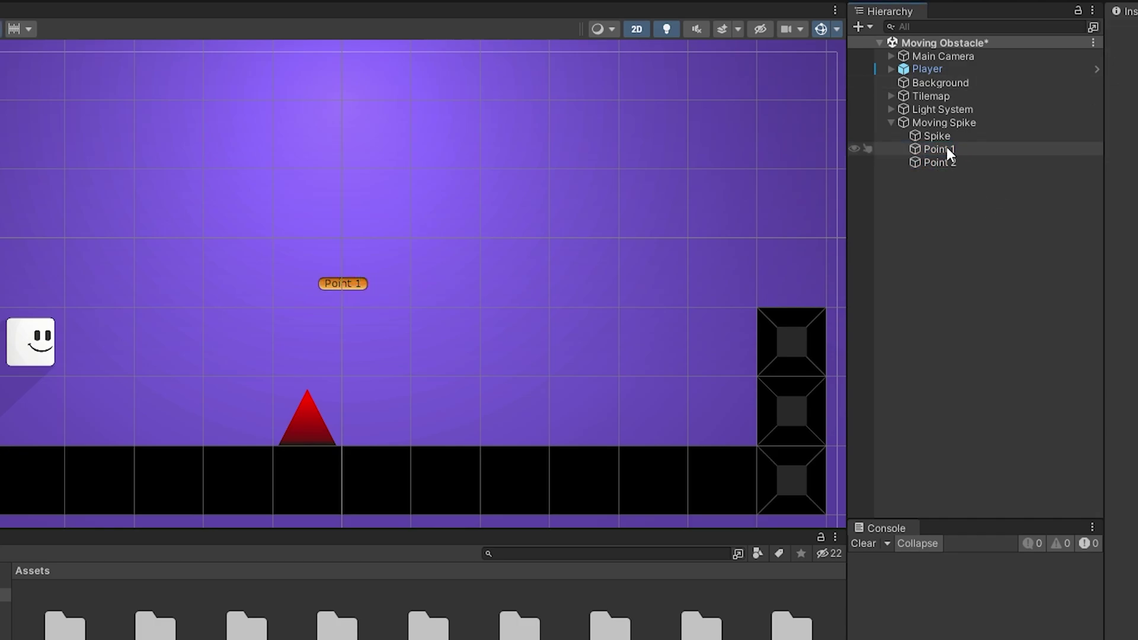
Position Point 1 on the floor beside the spike and Point 2 below the floor
left_click(946, 148)
left_click_drag(353, 277, 306, 432)
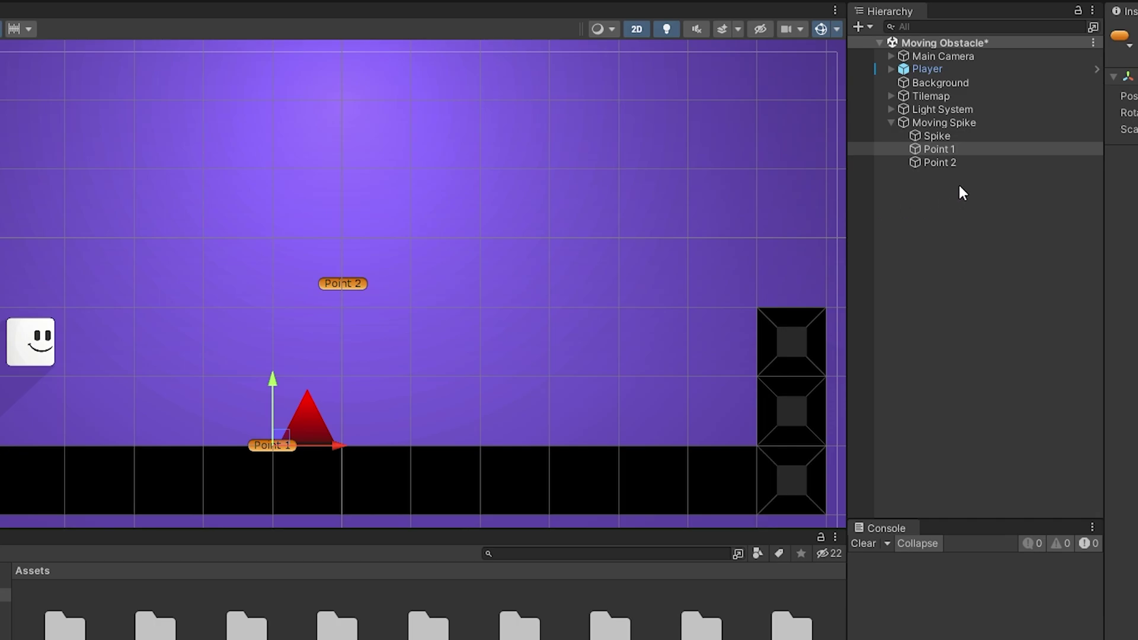
left_click(942, 162)
left_click_drag(354, 276, 353, 276)
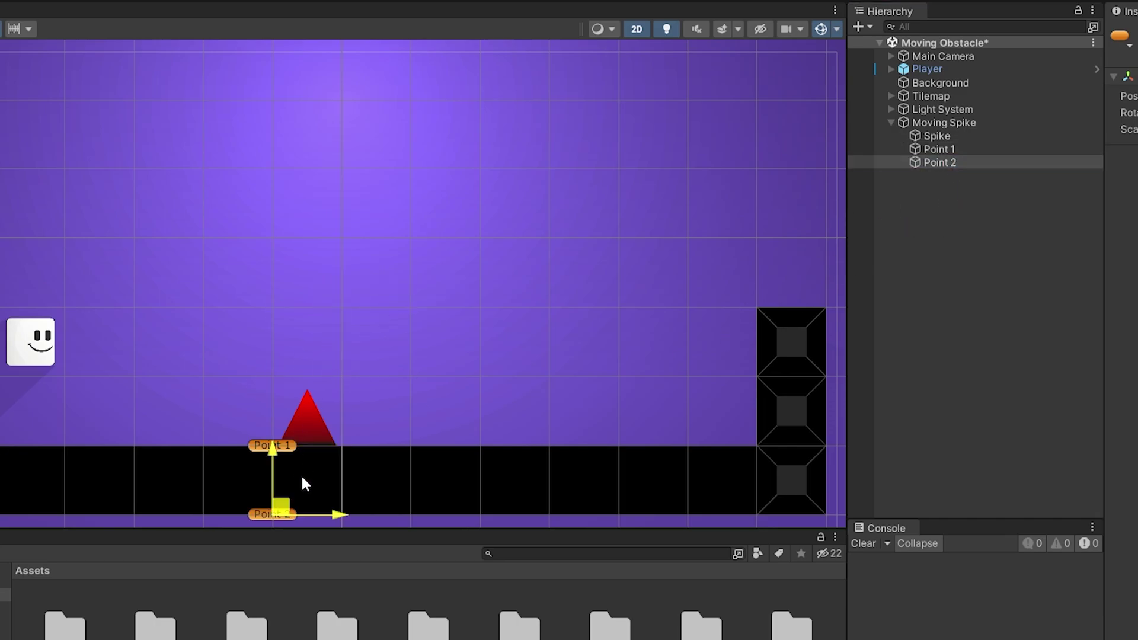
left_click(947, 195)
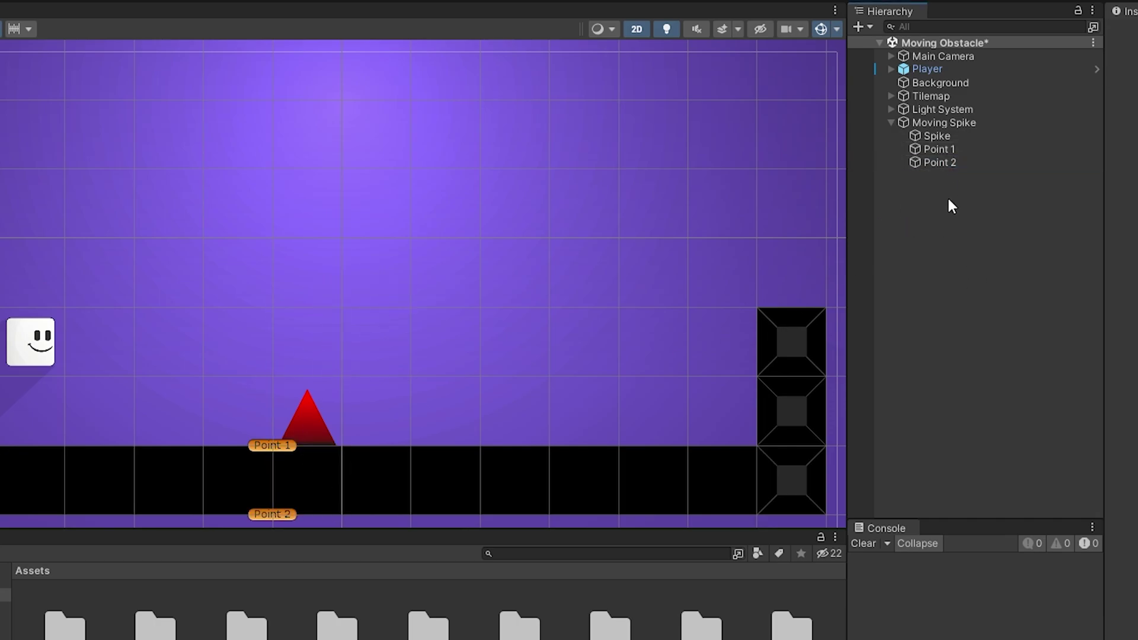
Create an empty 'Ways' child under Moving Spike and move Point 1 and Point 2 into it
right_click(947, 195)
right_click(979, 122)
left_click(1036, 320)
type("Ways")
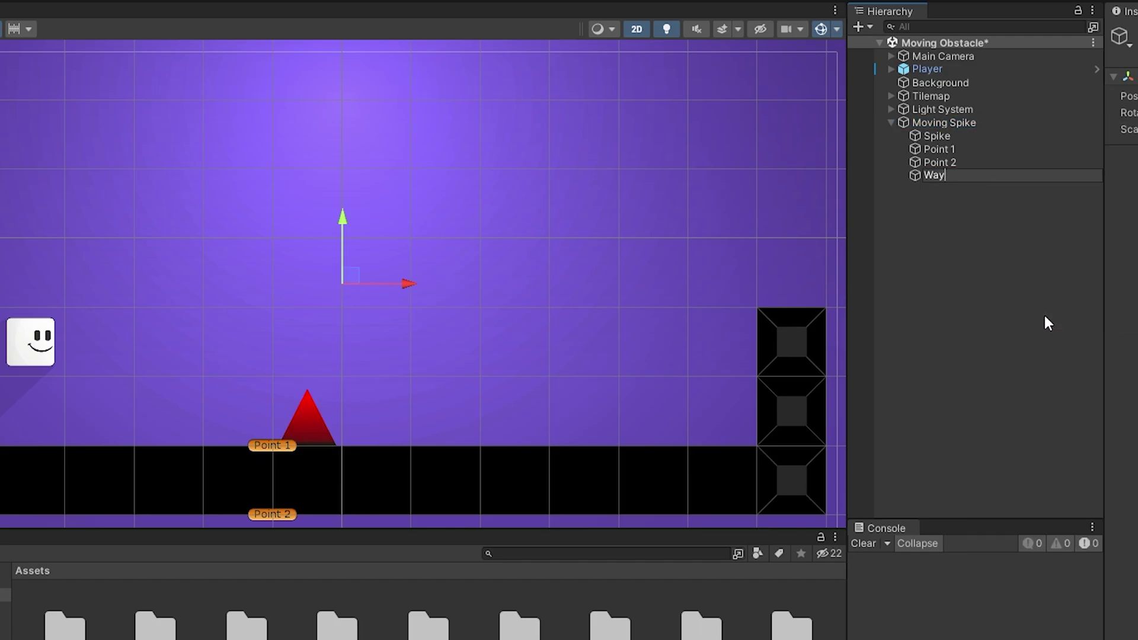
key("Return")
left_click_drag(944, 176, 943, 176)
left_click(948, 135)
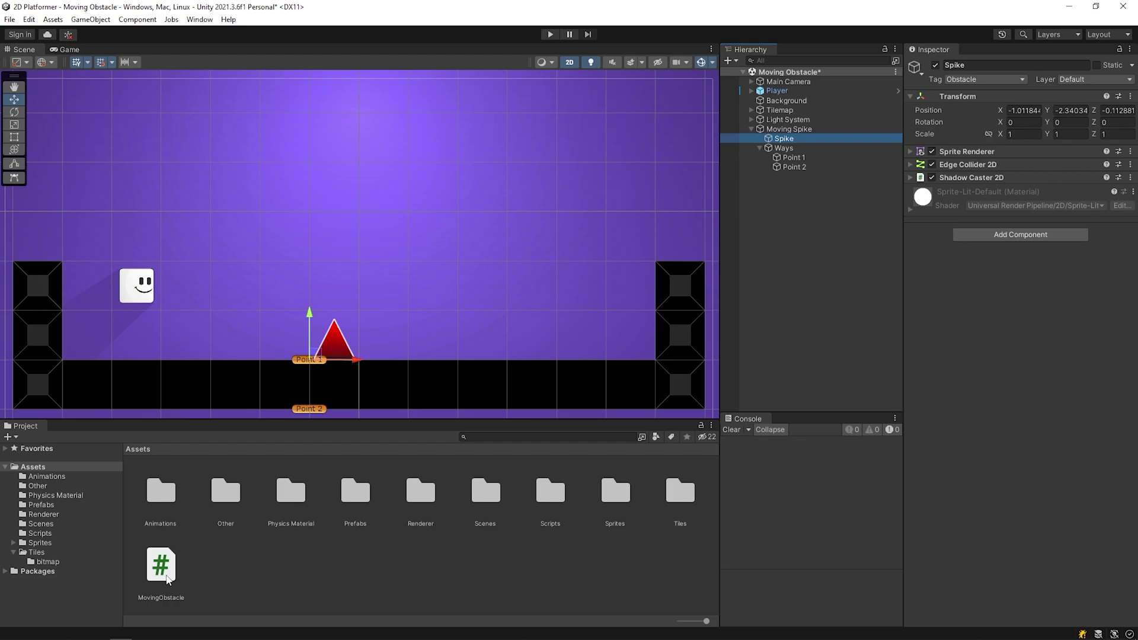
Attach MovingObstacle to the Spike with Ways as waypoints, Speed 2, Wait Duration 0.5
left_click_drag(168, 580, 1022, 393)
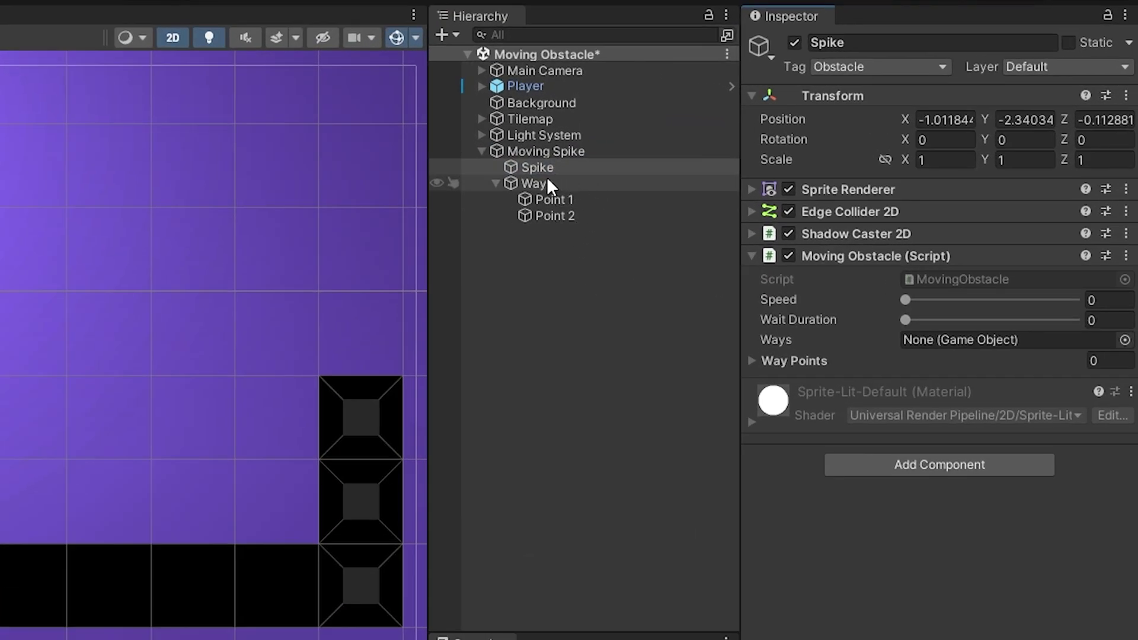
left_click_drag(546, 179, 922, 343)
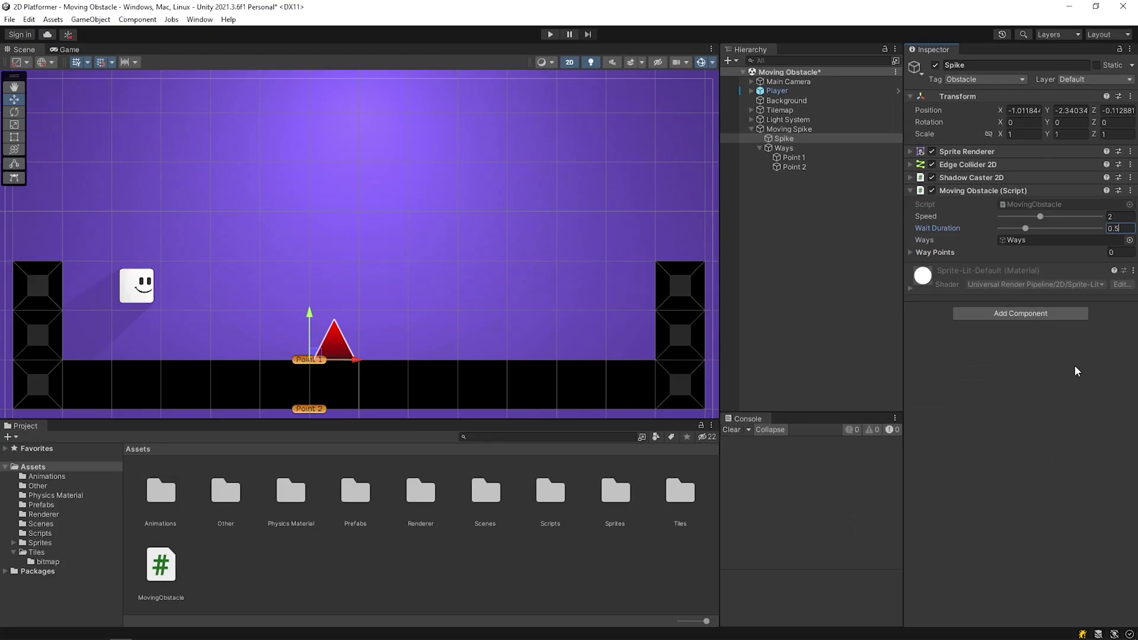
Play the level, running the player right and then back left toward the sinking spike
left_click(547, 34)
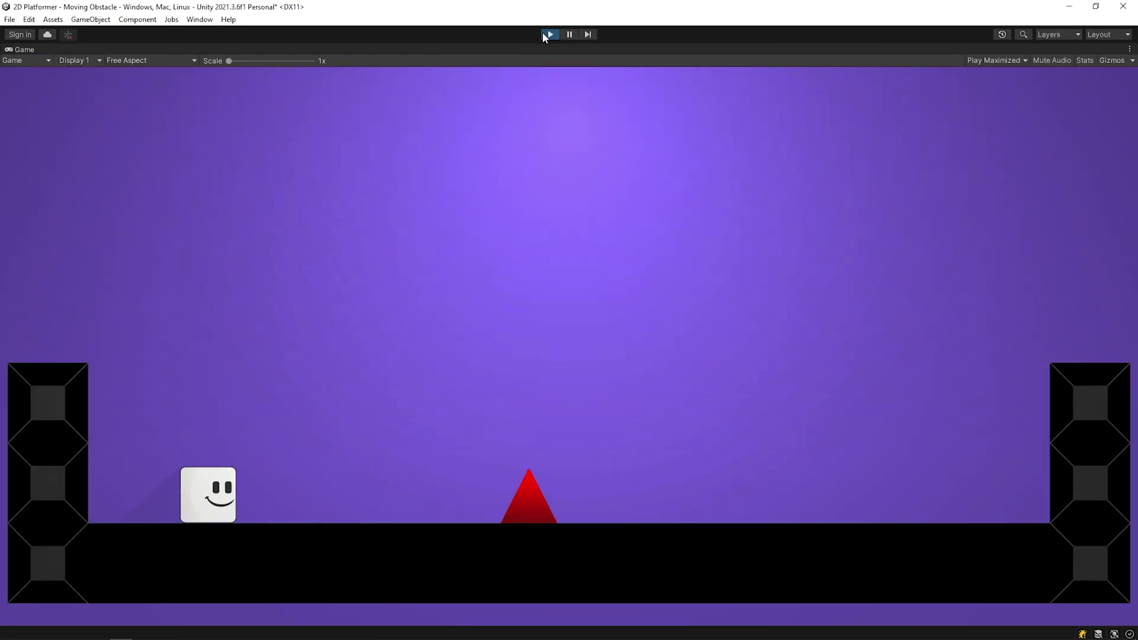
key("Right")
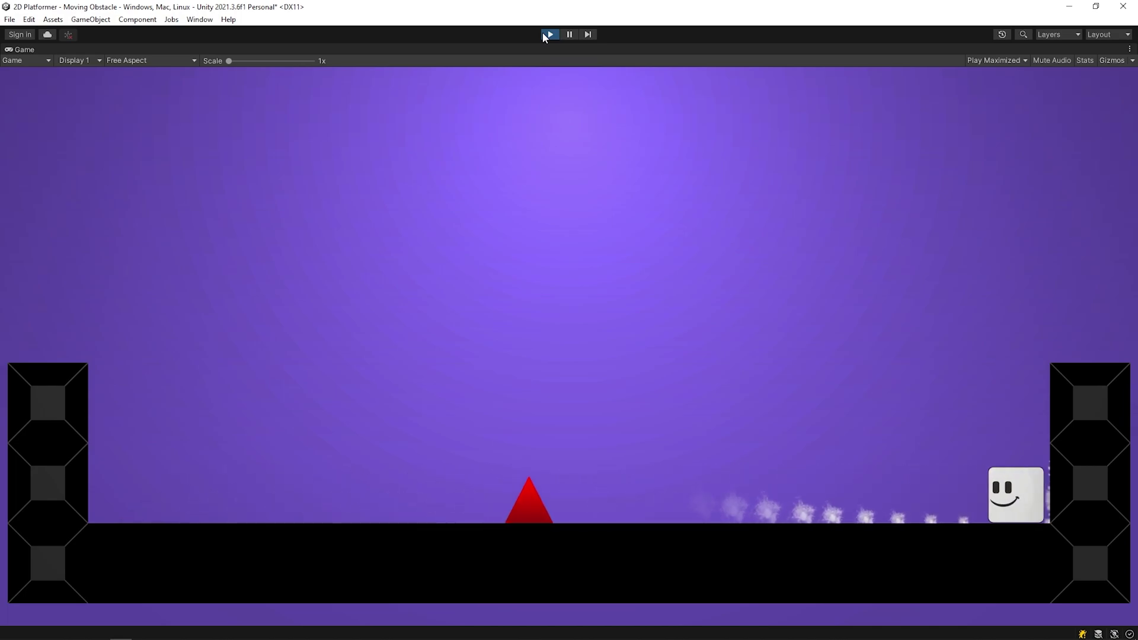
key("Left")
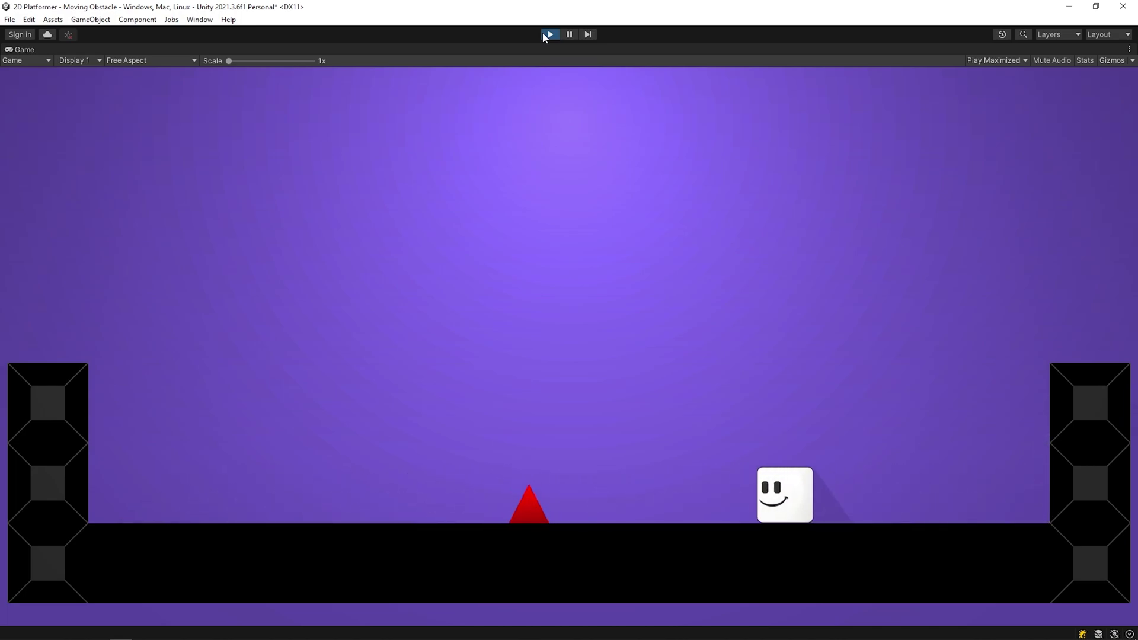
Stop the play test and save Moving Spike as a prefab in the Prefabs folder
left_click(549, 34)
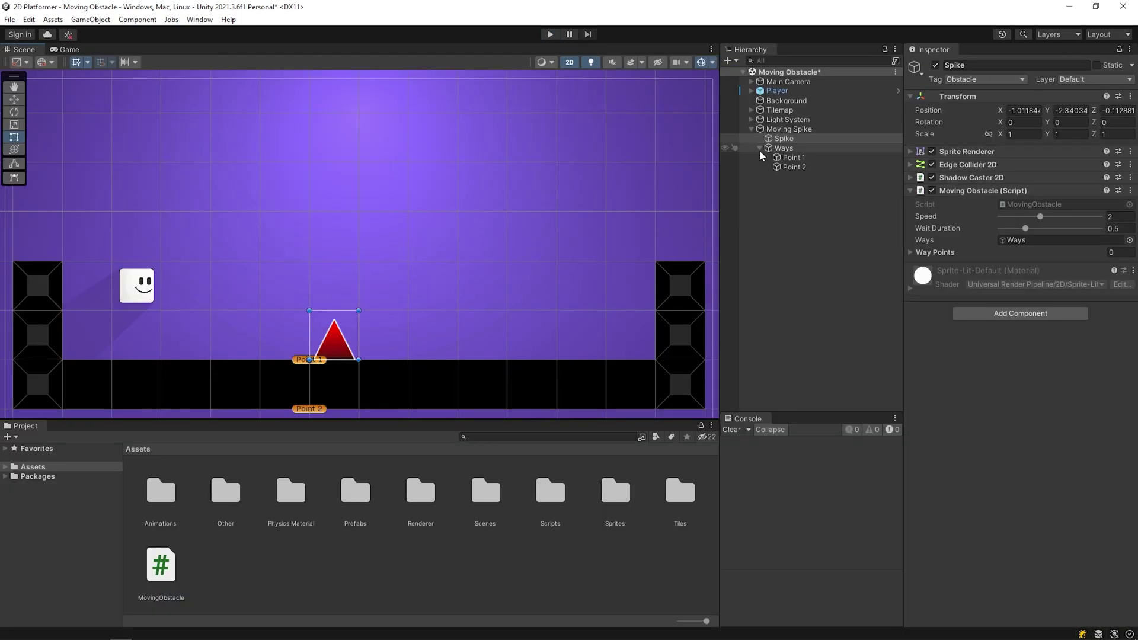
left_click(759, 148)
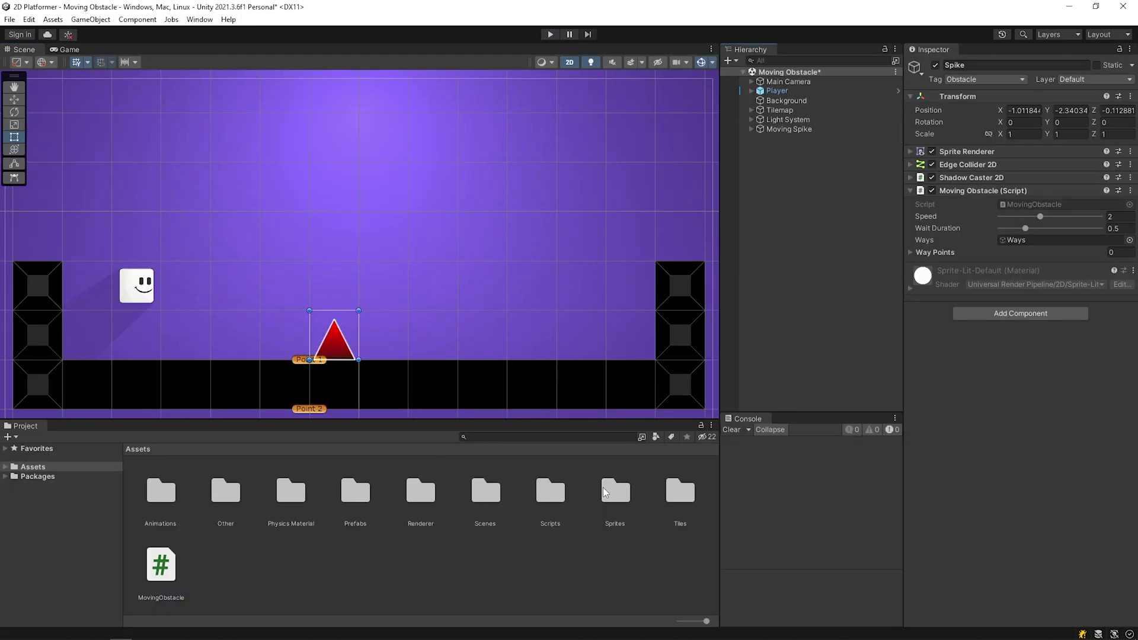
double_click(355, 496)
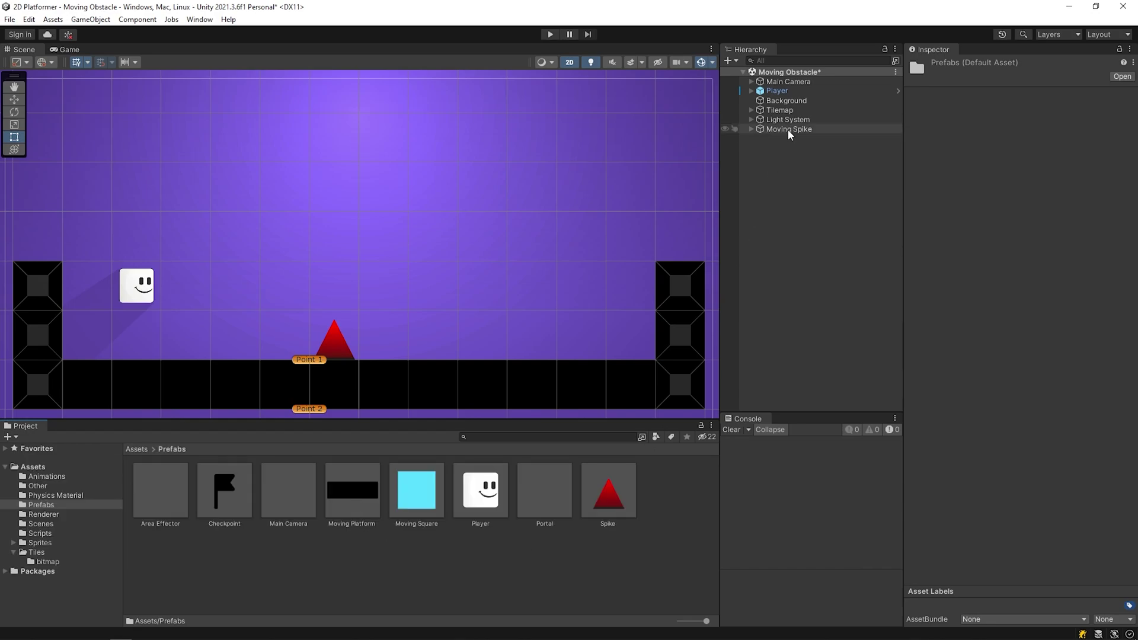
left_click_drag(788, 129, 541, 546)
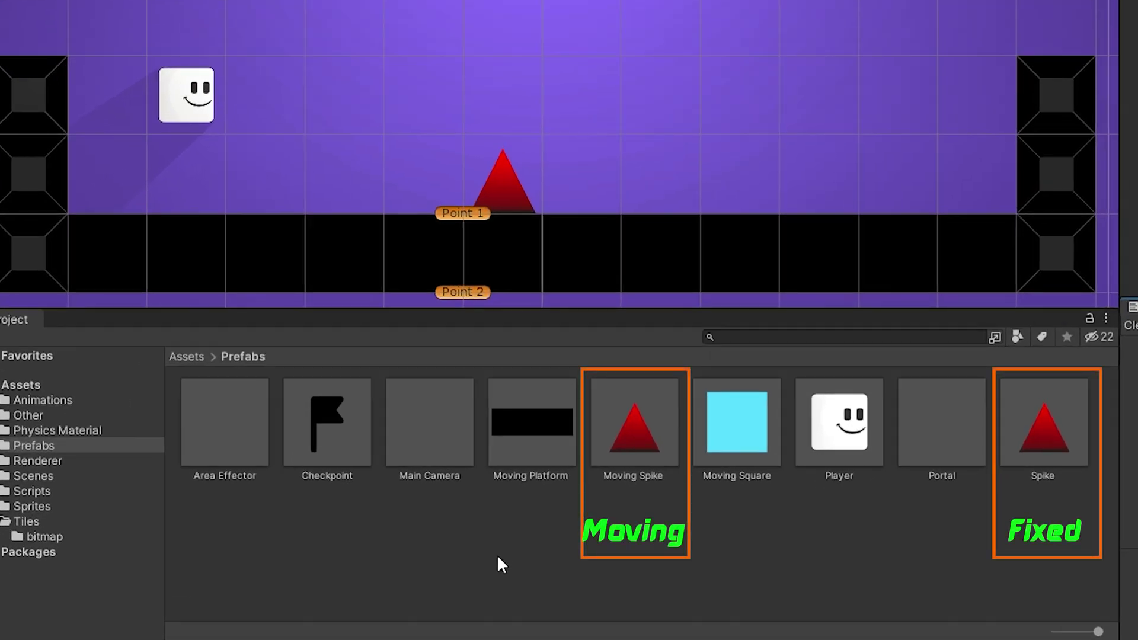
Move the MovingObstacle script from Assets into the Scripts folder
left_click(186, 356)
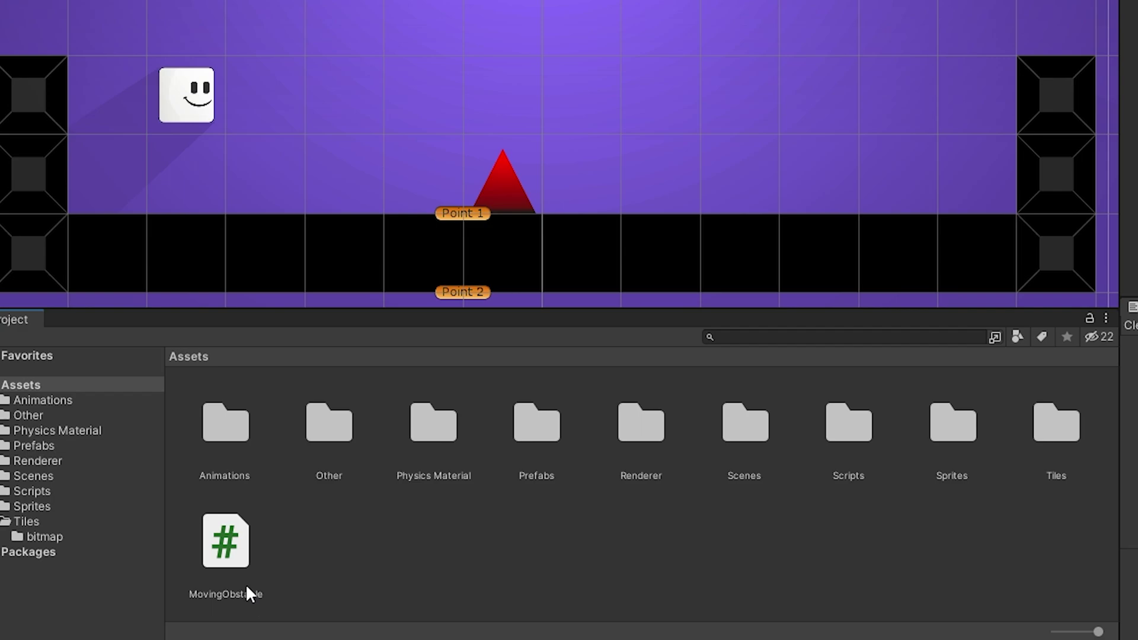
left_click(230, 557)
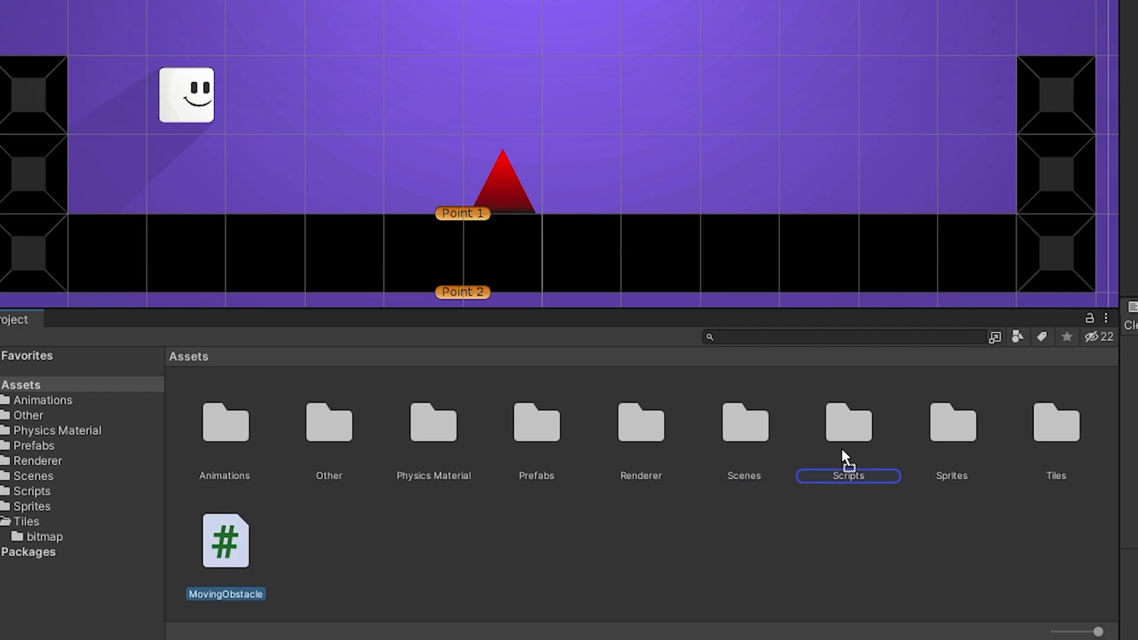
left_click_drag(841, 448, 841, 447)
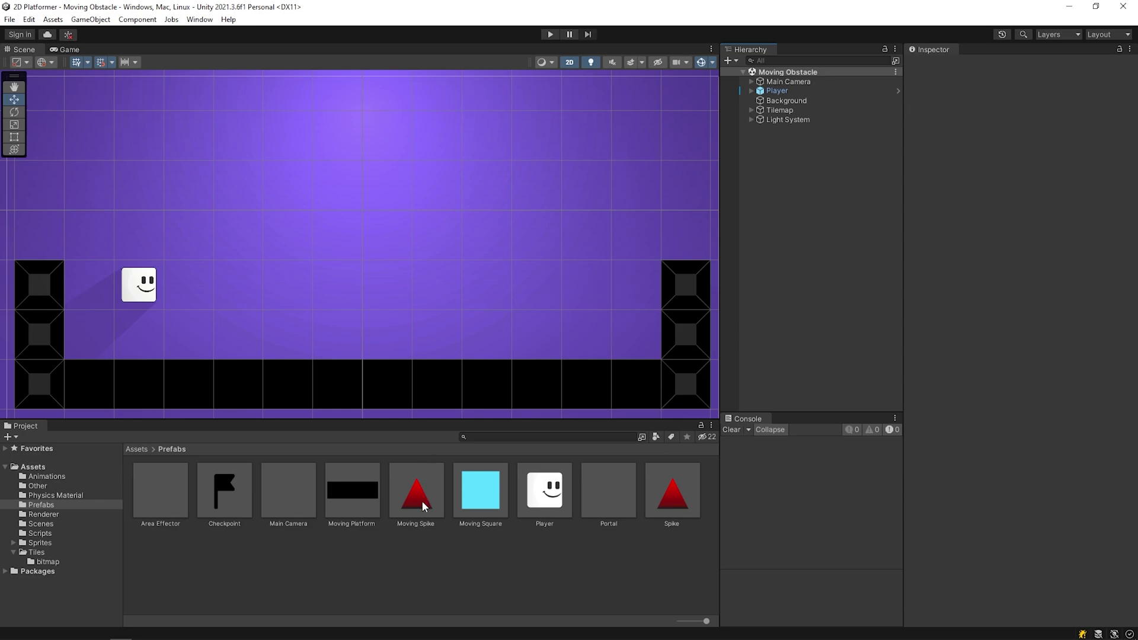
Place two Moving Spikes, sinking the second one unit into the floor and raising its Point 2 two units
left_click_drag(422, 500, 224, 359)
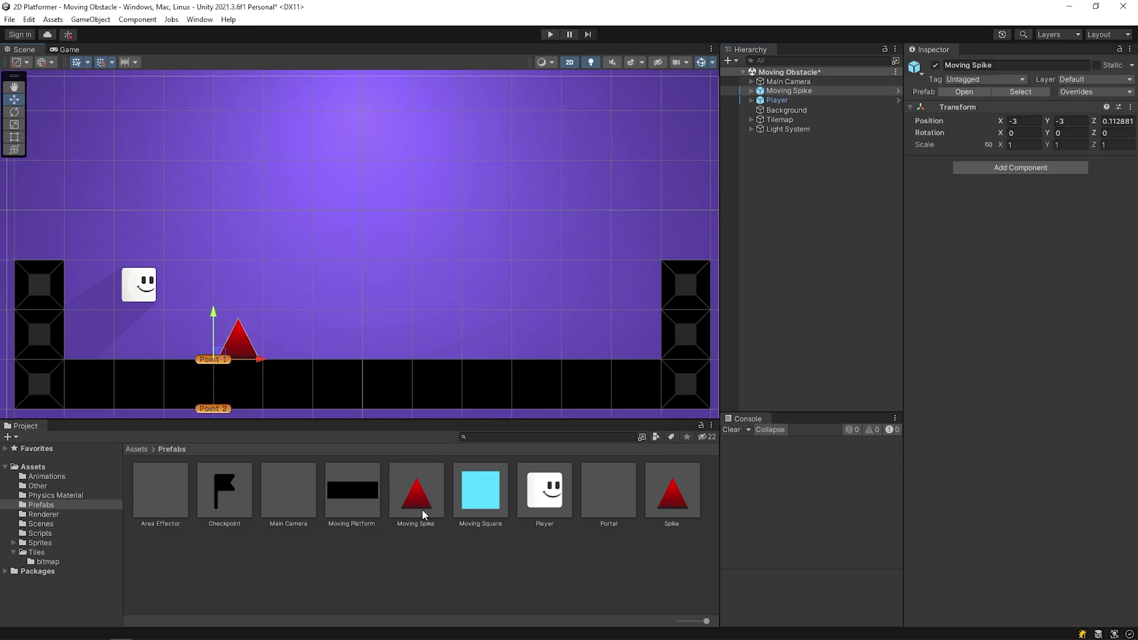
left_click_drag(422, 510, 318, 354)
left_click(751, 91)
left_click(784, 109)
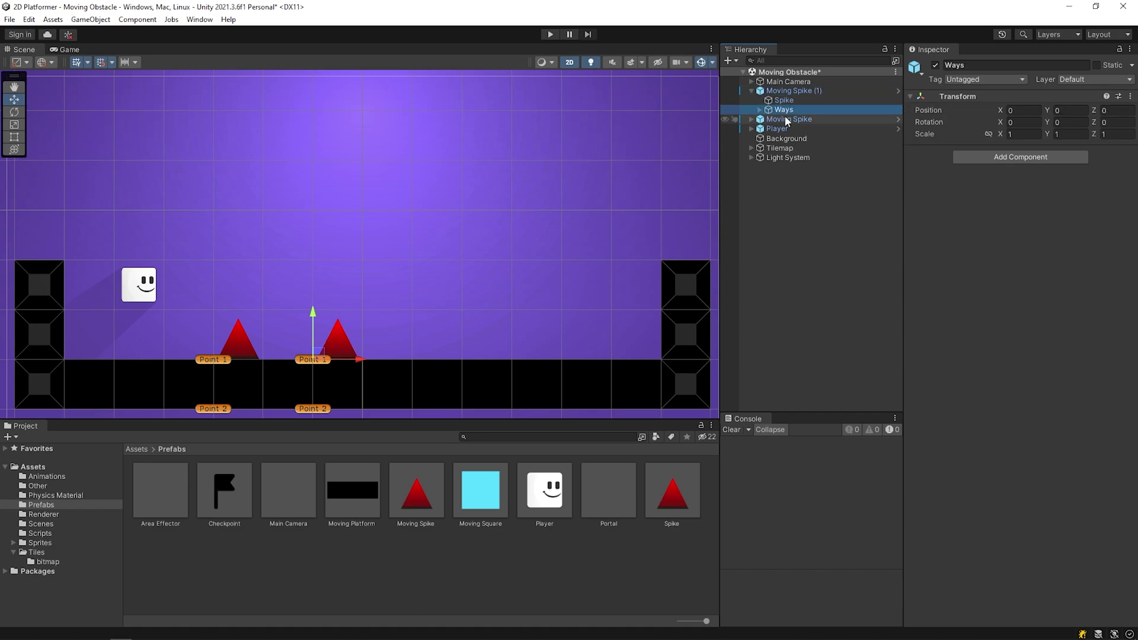
left_click(794, 91)
mouse_move(318, 356)
left_mouse_down()
mouse_move(318, 304)
mouse_move(318, 405)
mouse_move(319, 355)
left_mouse_up()
middle_click_drag(372, 354, 383, 302)
left_click_drag(341, 278, 340, 324)
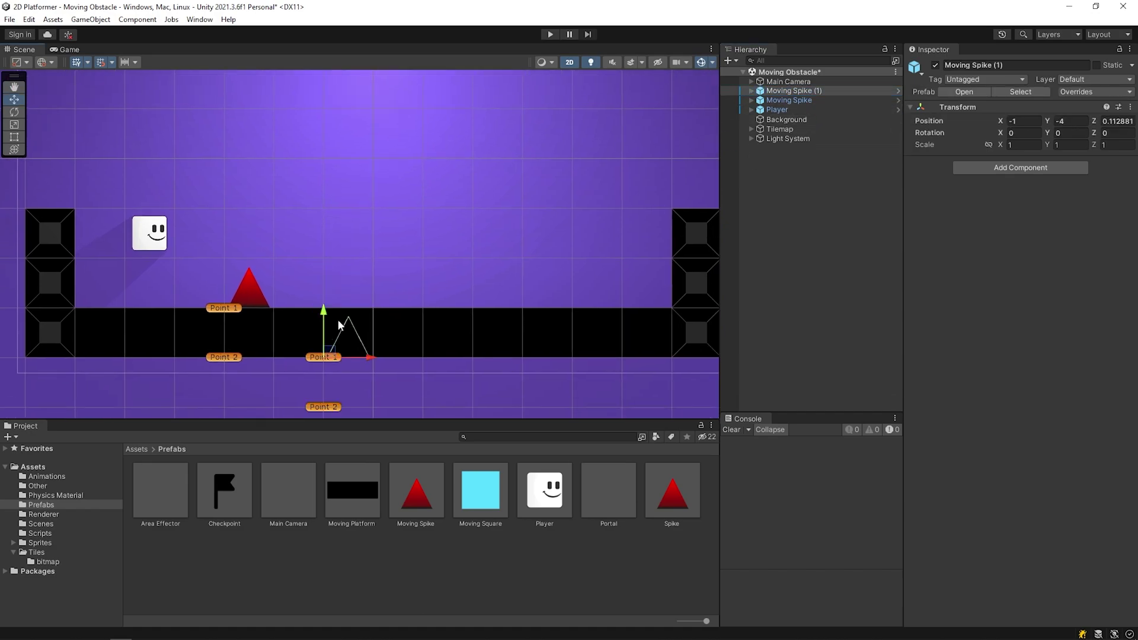
left_click(751, 90)
left_click(794, 128)
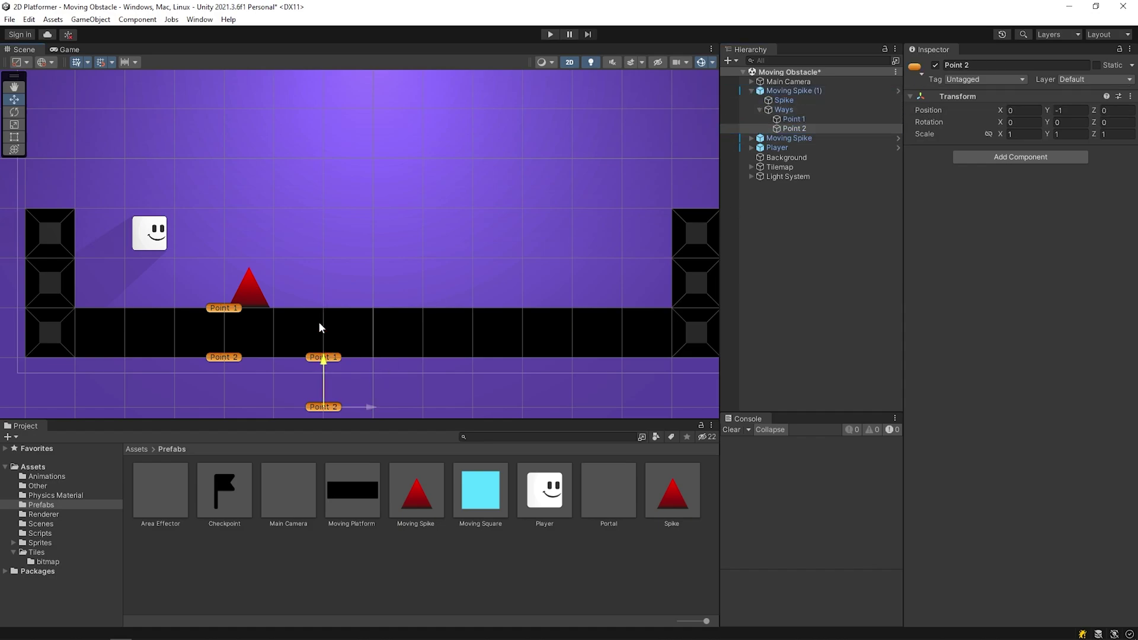
left_click_drag(323, 367, 323, 269)
middle_click_drag(369, 302, 281, 344)
Place a Moving Square and a duplicate raised two units, selecting the copy's Point 2
left_click_drag(480, 489, 467, 355)
key("ctrl+d")
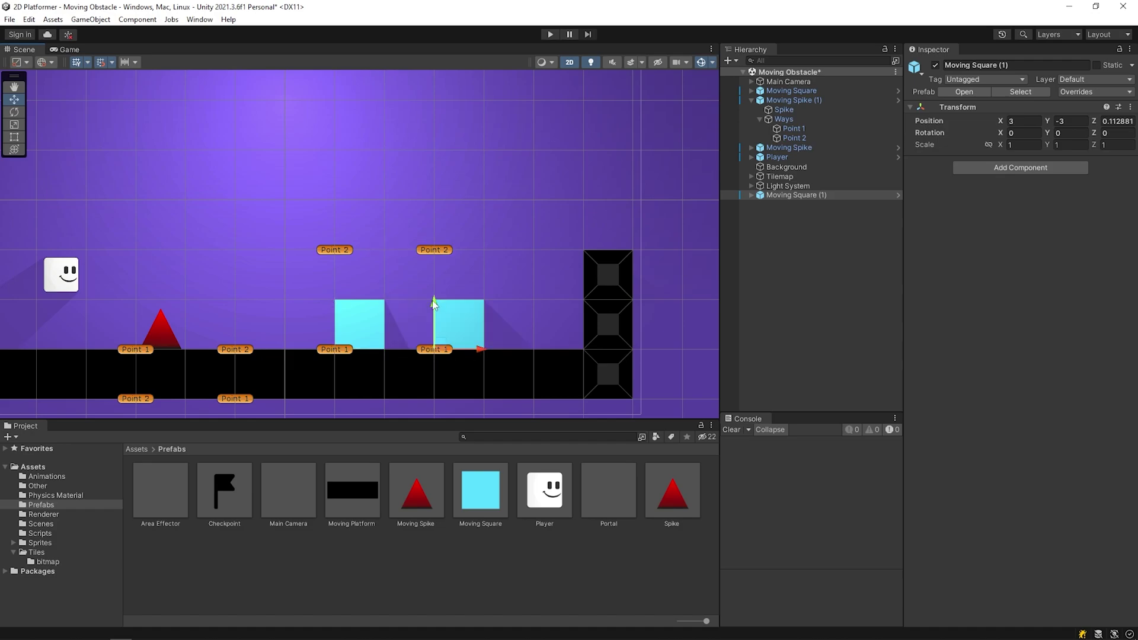
left_click_drag(434, 304, 434, 205)
left_click(751, 195)
left_click(794, 233)
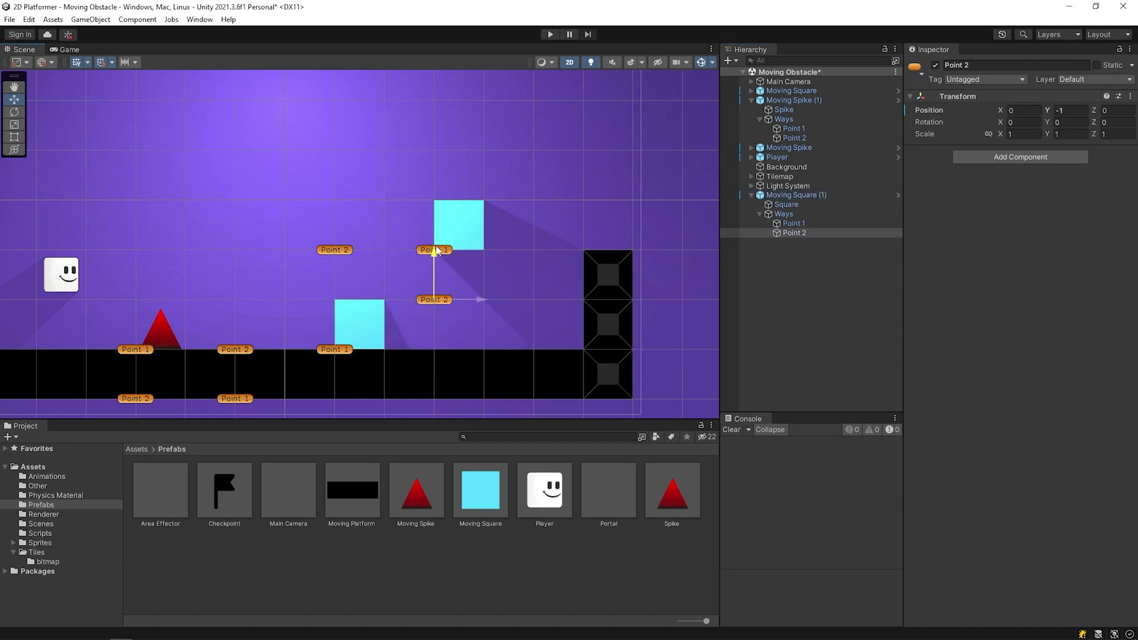
Save the scene, run the player right through the spikes and squares in Play mode, then stop
key("ctrl+s")
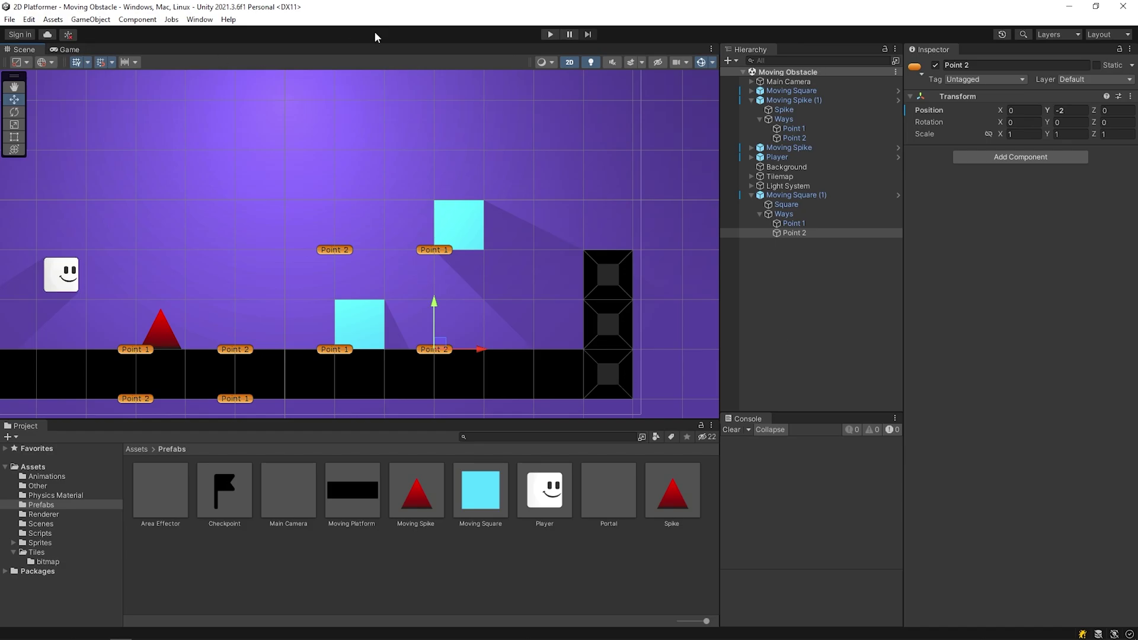
key("ctrl+p")
key("d")
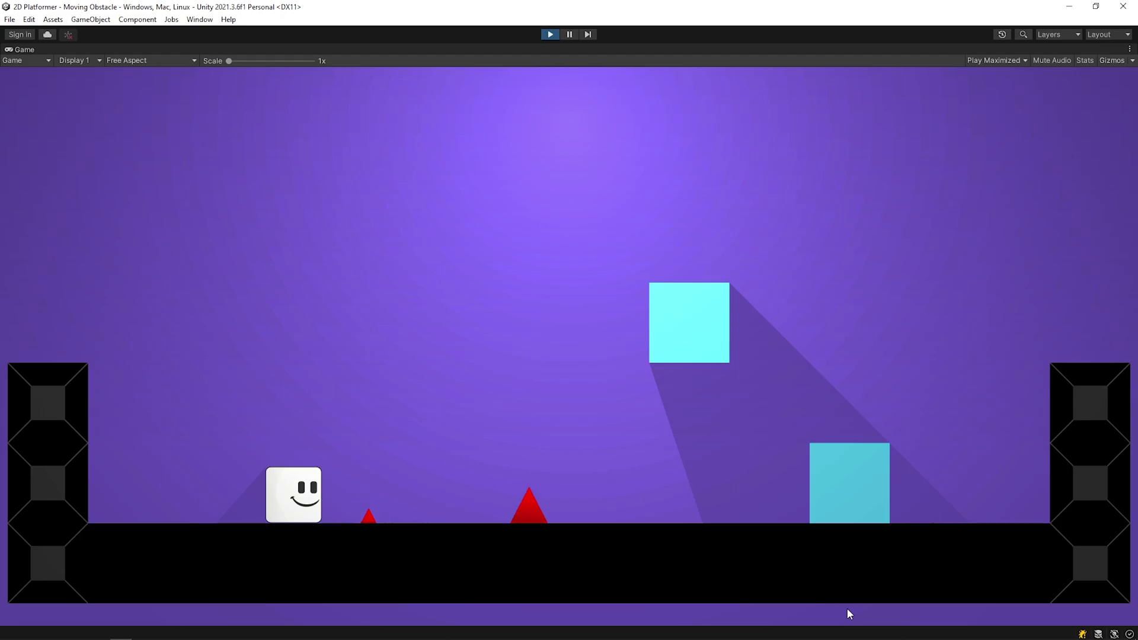
key("d")
key("d")
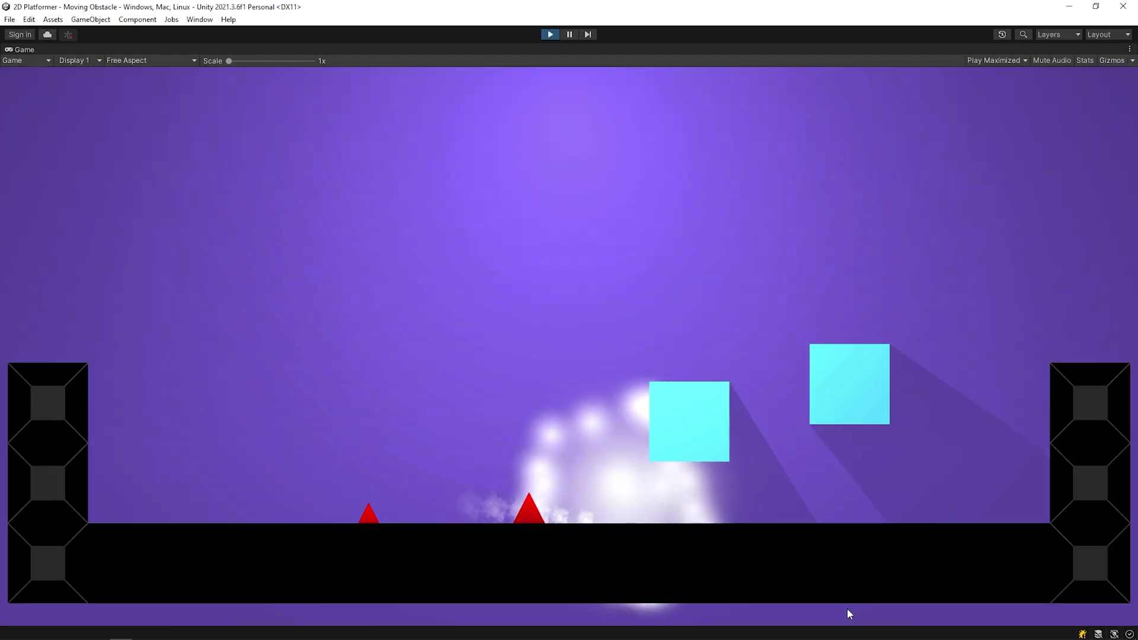
key("d")
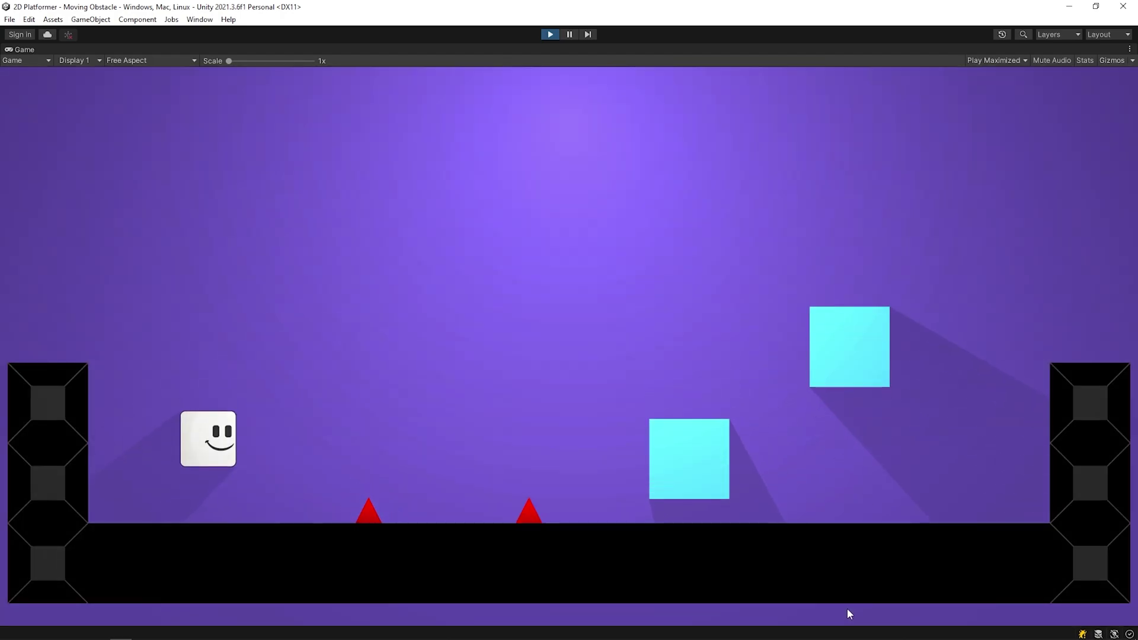
key("d")
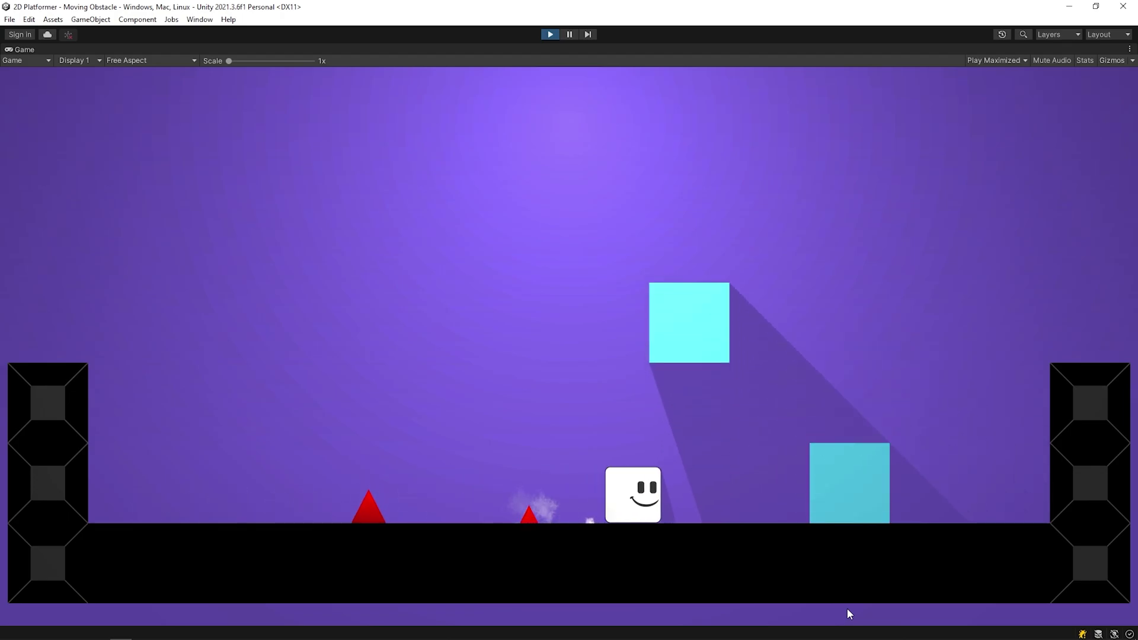
key("ctrl+p")
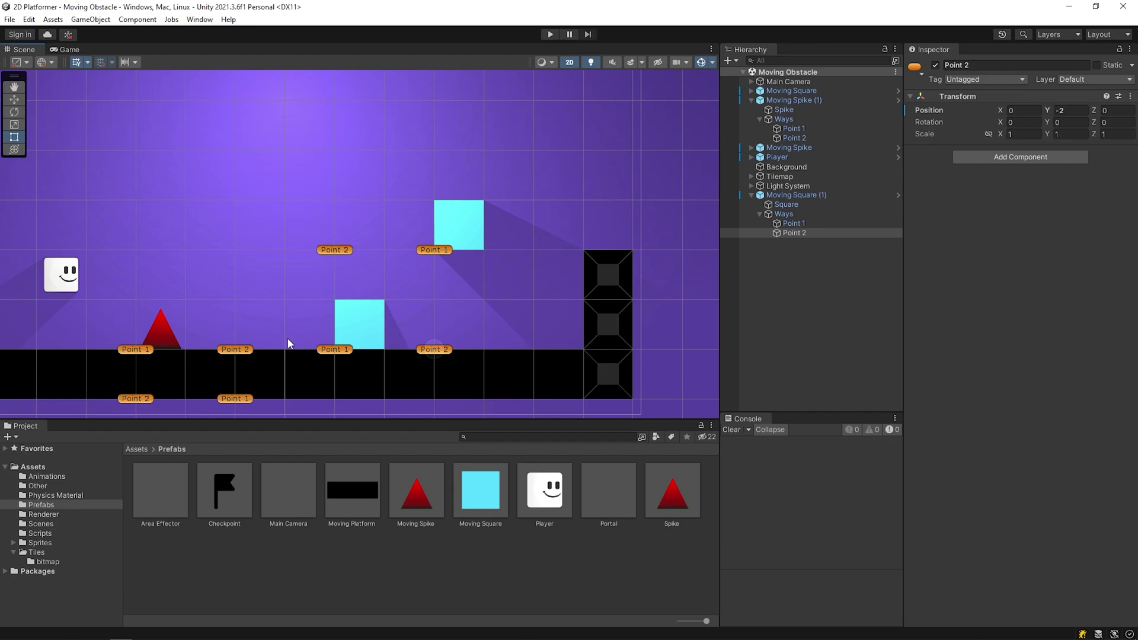
Place a Checkpoint flag just before the first moving square and start a play test
left_click_drag(224, 499, 288, 337)
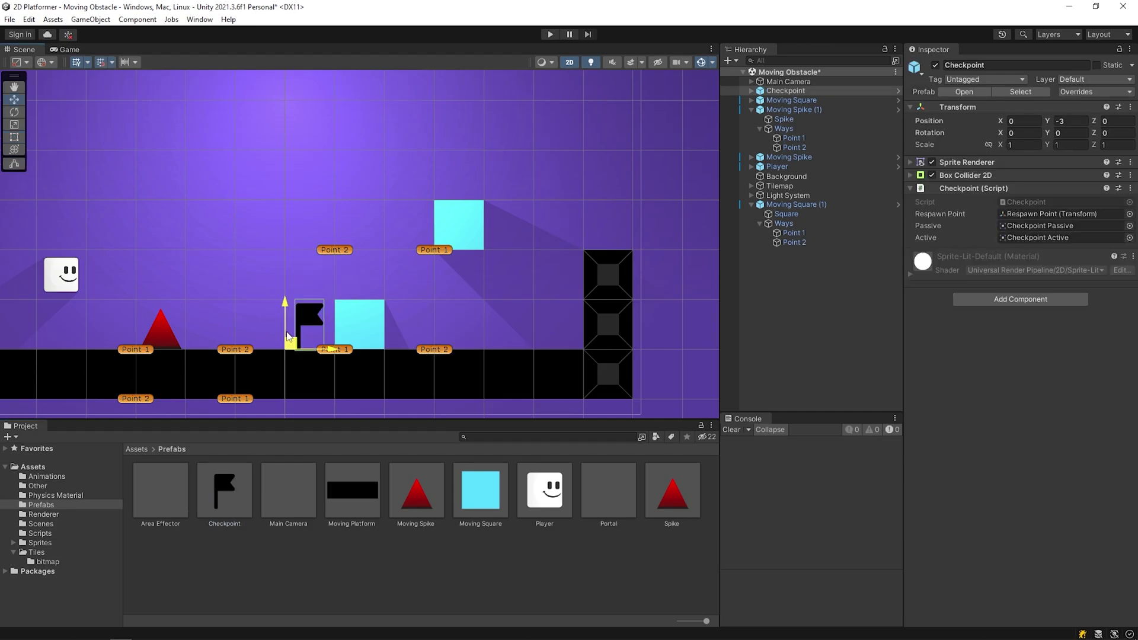
left_click(550, 34)
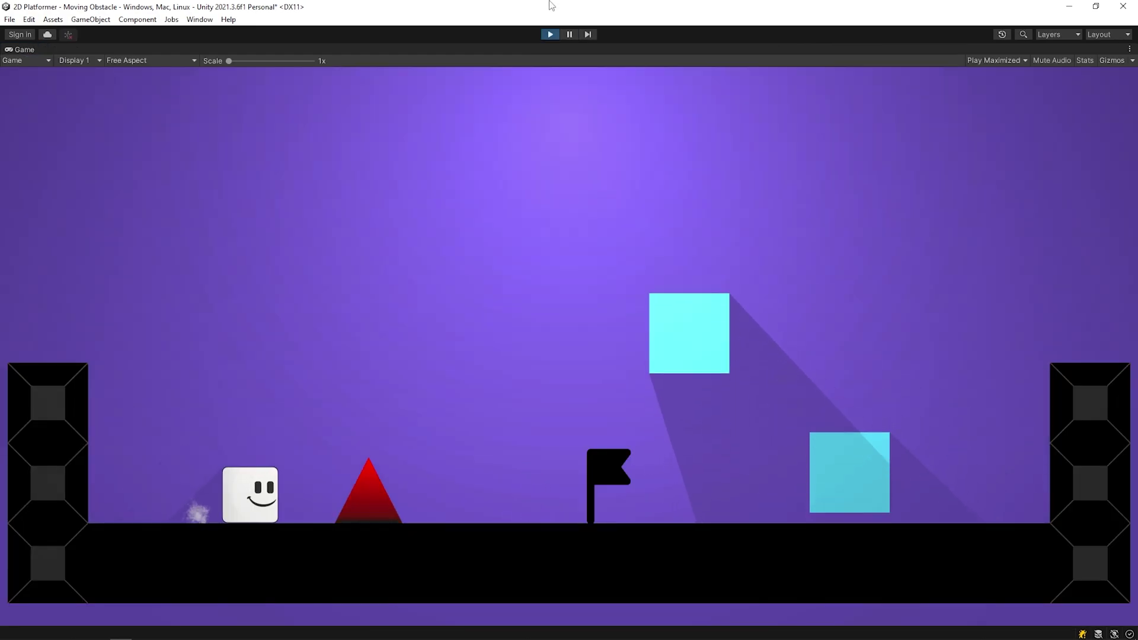
key("Right")
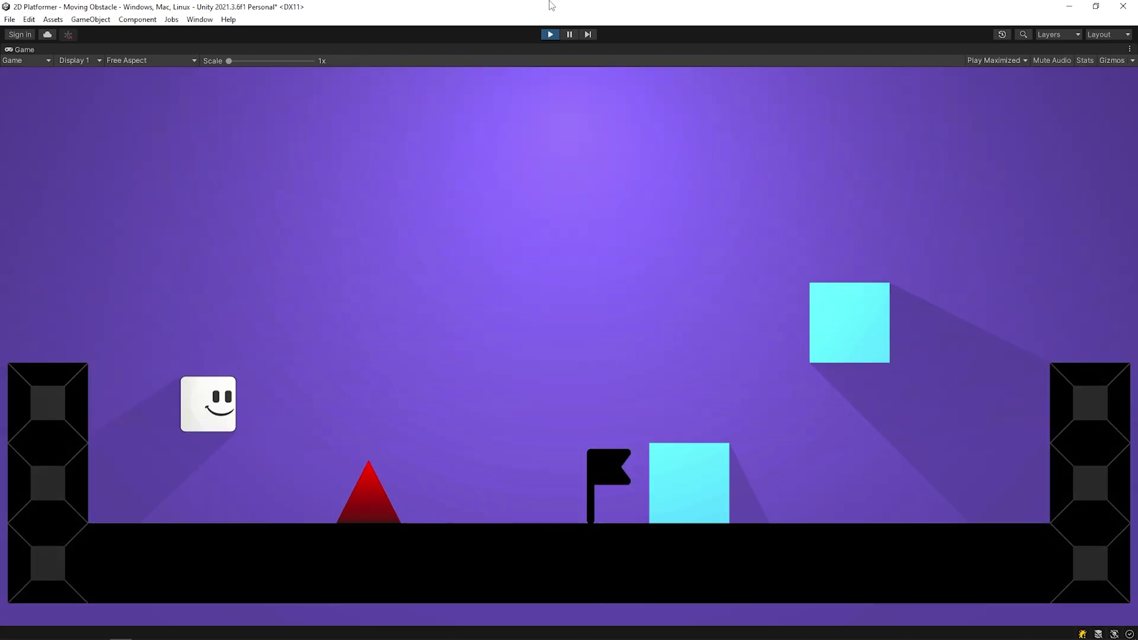
key("Right")
key("Right")
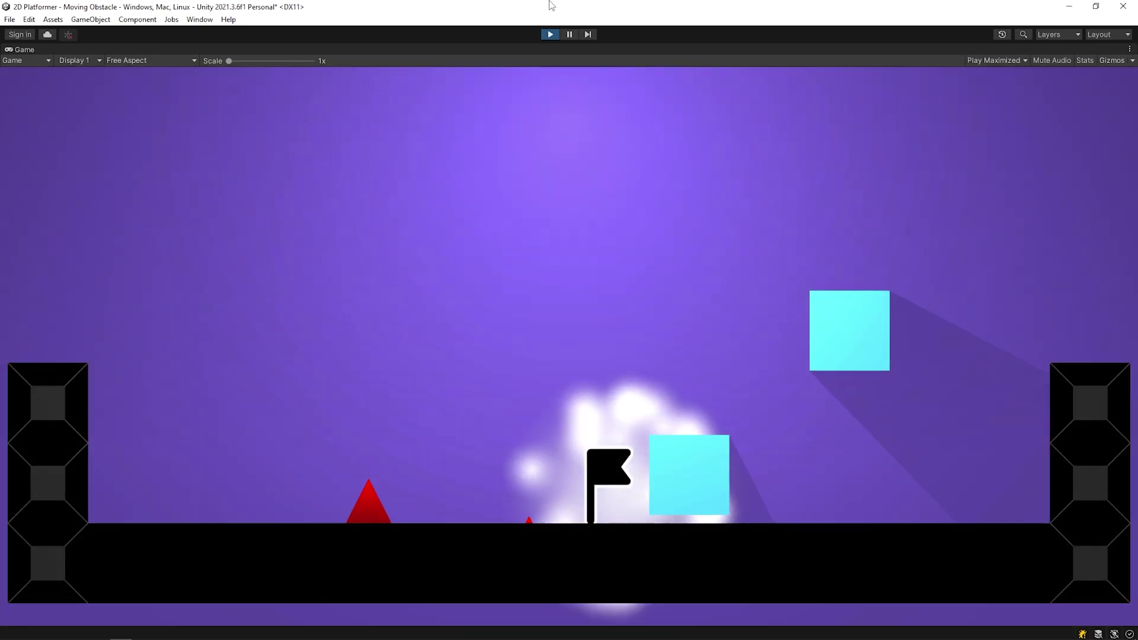
Run the player right past the flag to the far wall, then back left to the flag after respawning
key("Right")
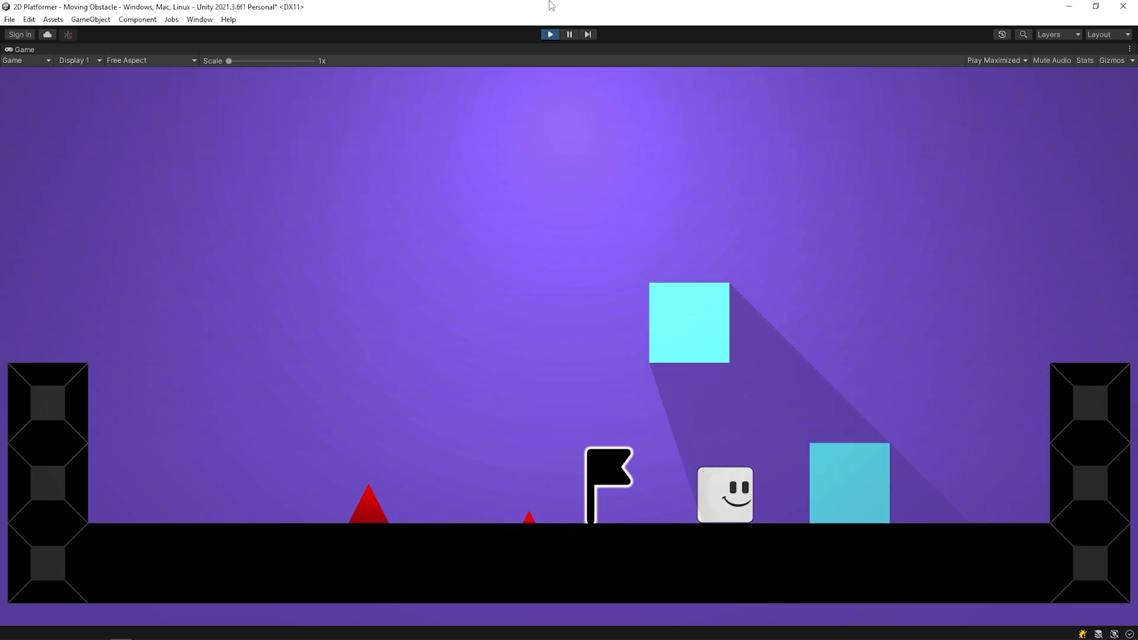
key("Right")
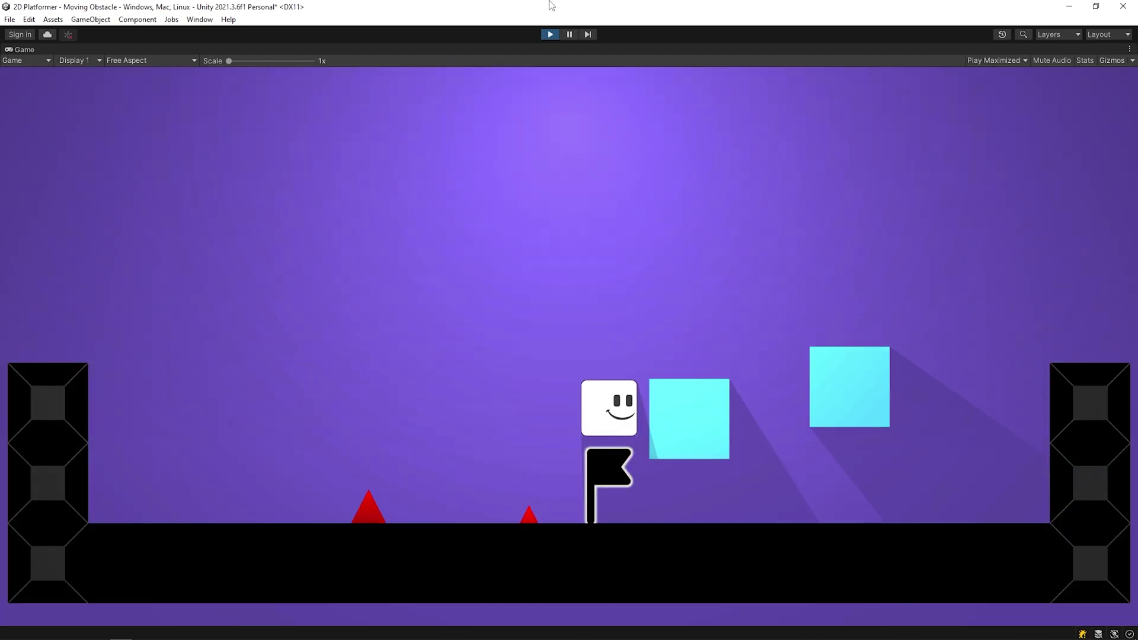
key("Right")
key("Right")
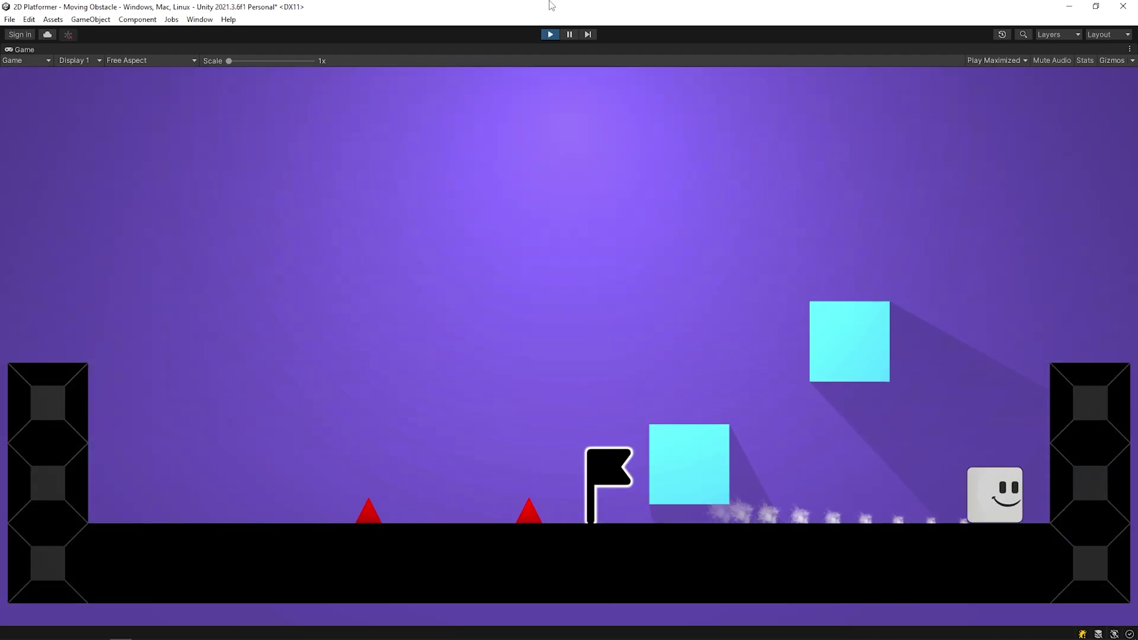
key("Left")
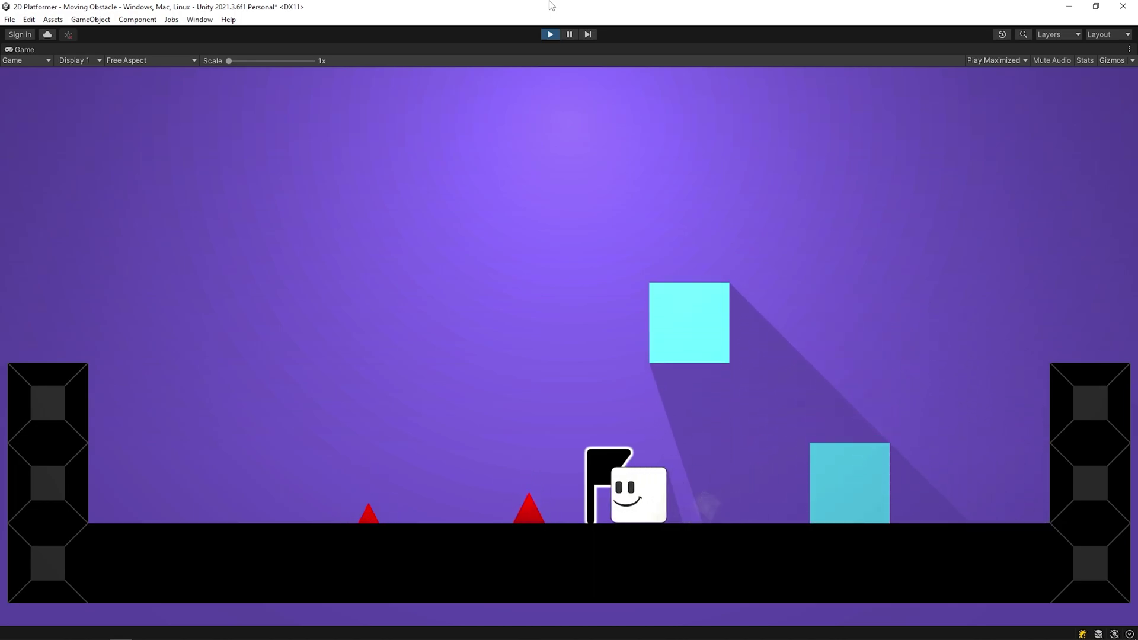
key("Left")
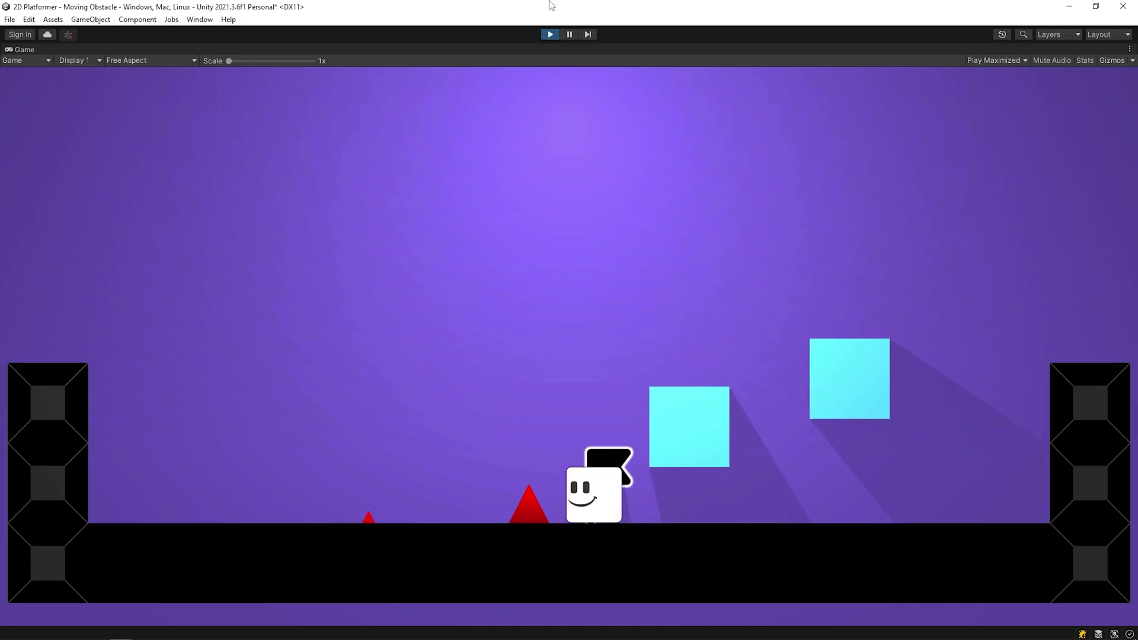